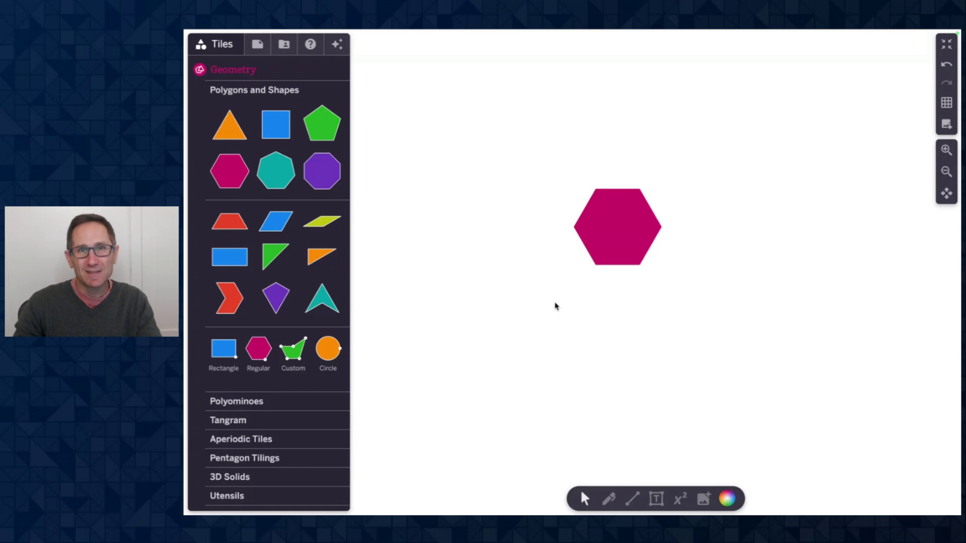
Select the lone magenta hexagon tile on the canvas.
{"action": "left_click", "coordinate": [608, 247]}
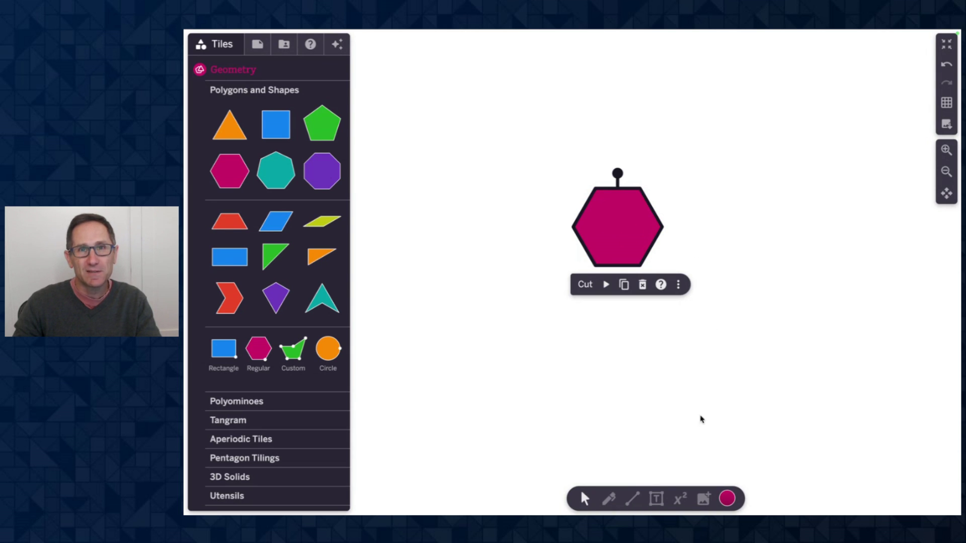
Recolour the hexagon green after trying the blue and magenta swatches.
{"action": "left_click", "coordinate": [727, 499]}
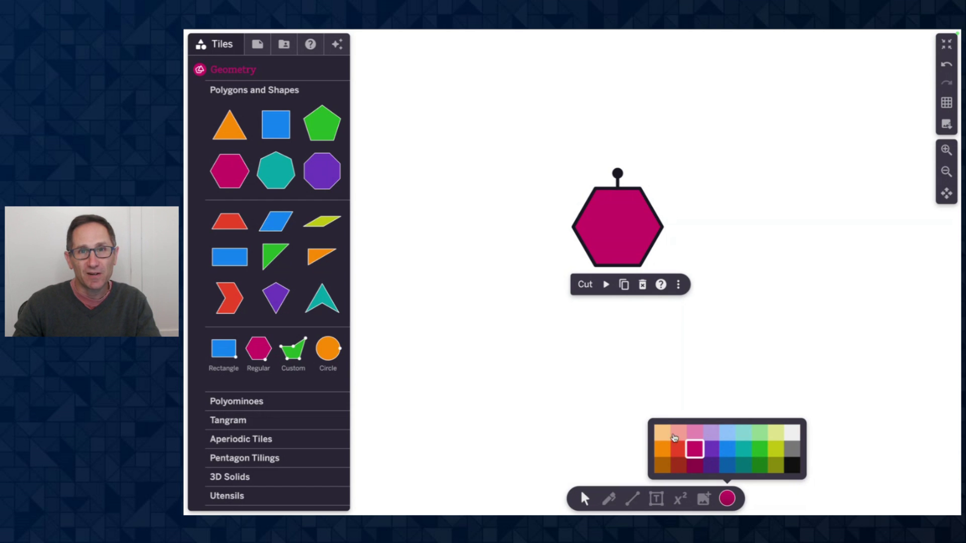
{"action": "left_click", "coordinate": [728, 448]}
{"action": "left_click", "coordinate": [726, 498]}
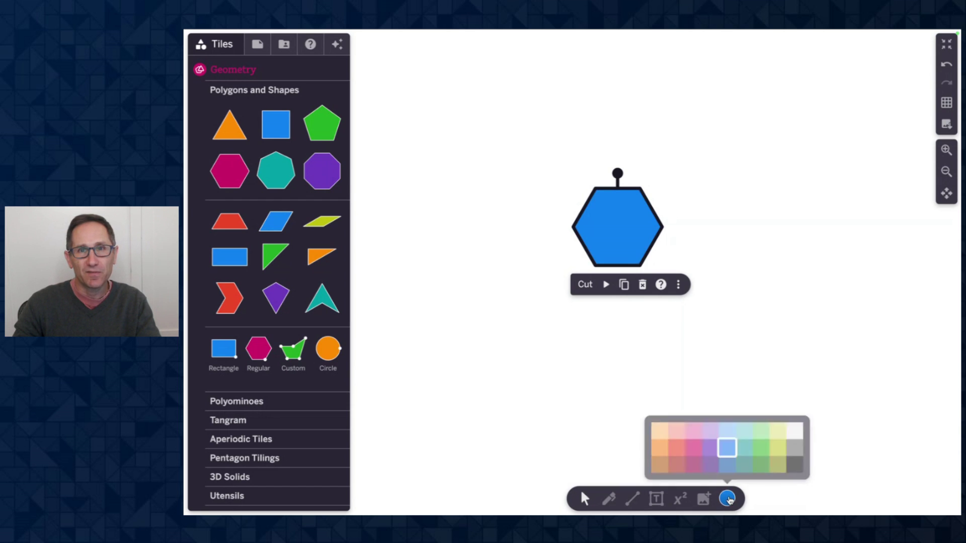
{"action": "left_click", "coordinate": [694, 455]}
{"action": "left_click", "coordinate": [732, 496]}
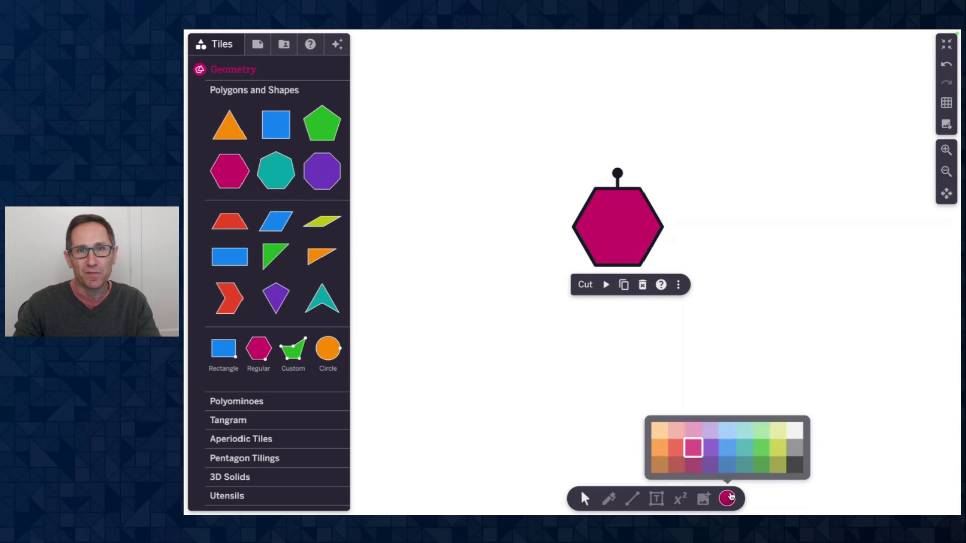
{"action": "left_click", "coordinate": [761, 456]}
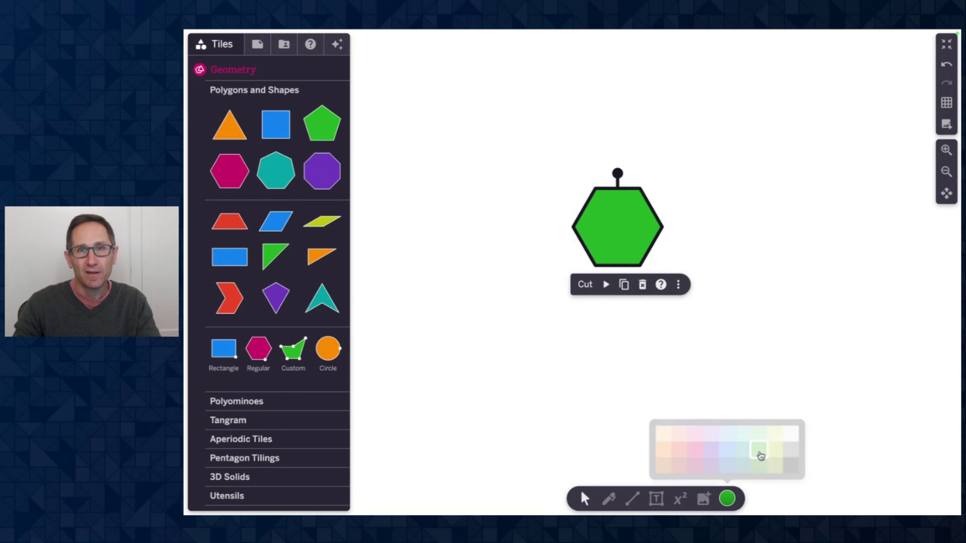
{"action": "left_click", "coordinate": [731, 499]}
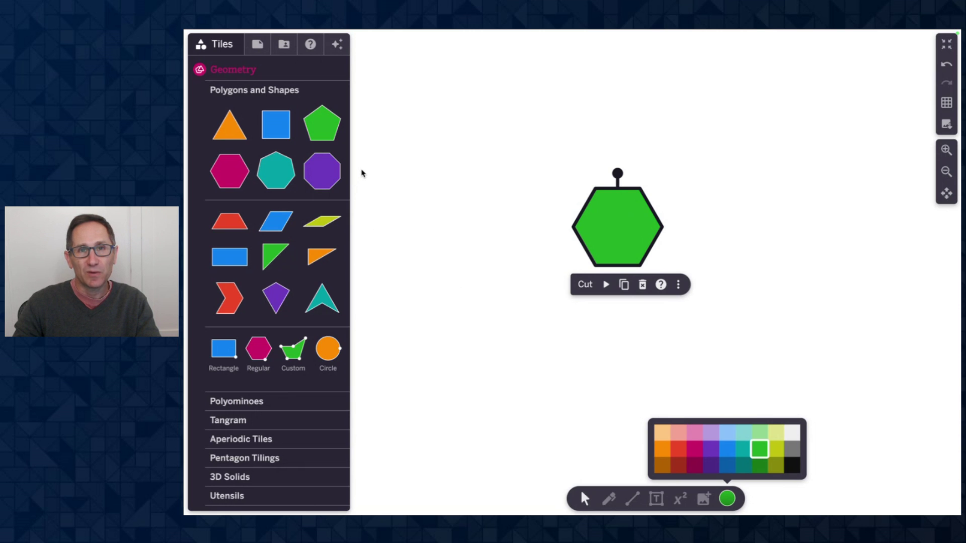
Enable Authoring mode and open the RGBA sliders, testing the green fill's opacity.
{"action": "left_click", "coordinate": [261, 48]}
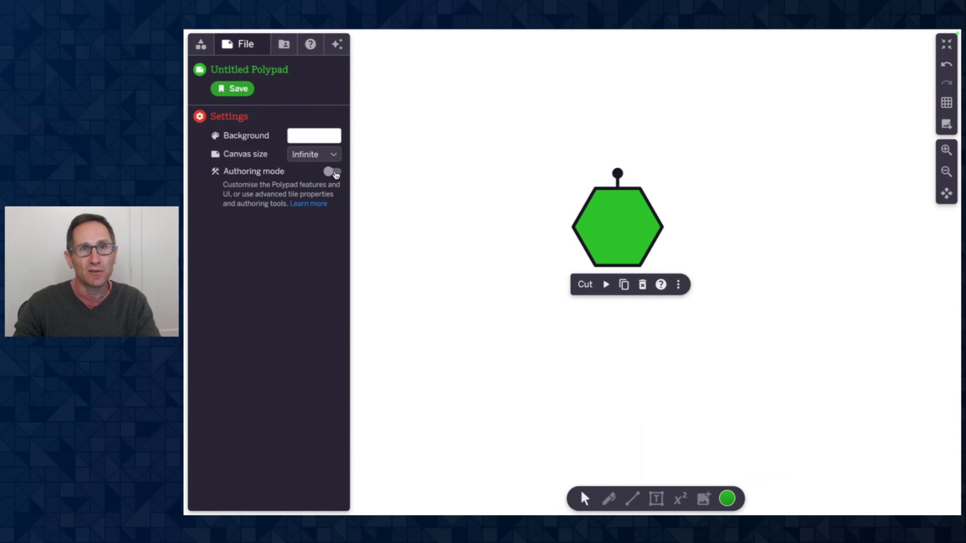
{"action": "left_click", "coordinate": [332, 173]}
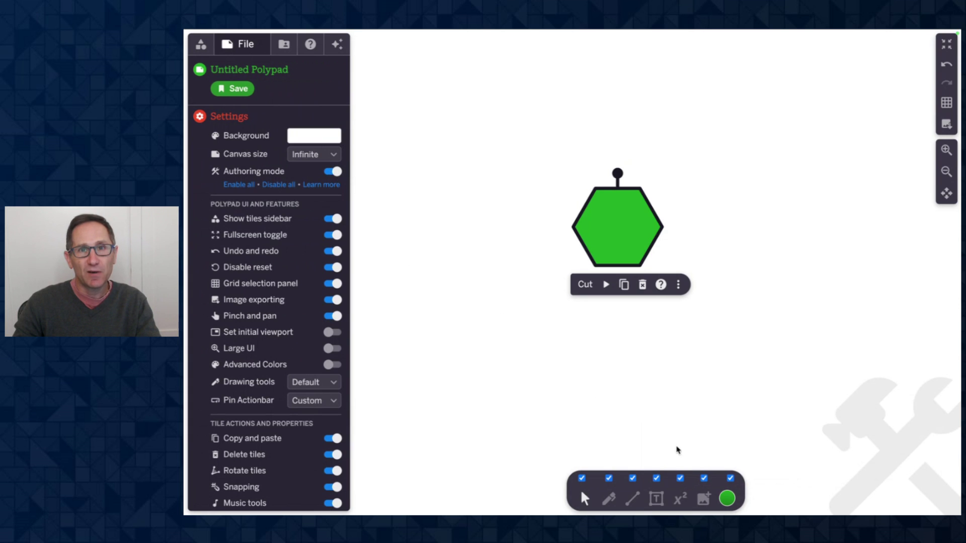
{"action": "left_click", "coordinate": [729, 500]}
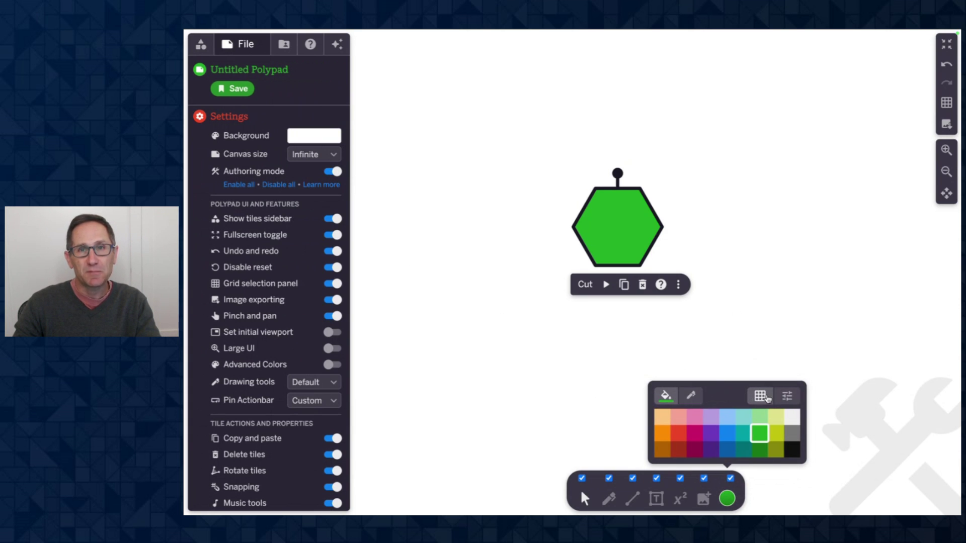
{"action": "left_click", "coordinate": [788, 397]}
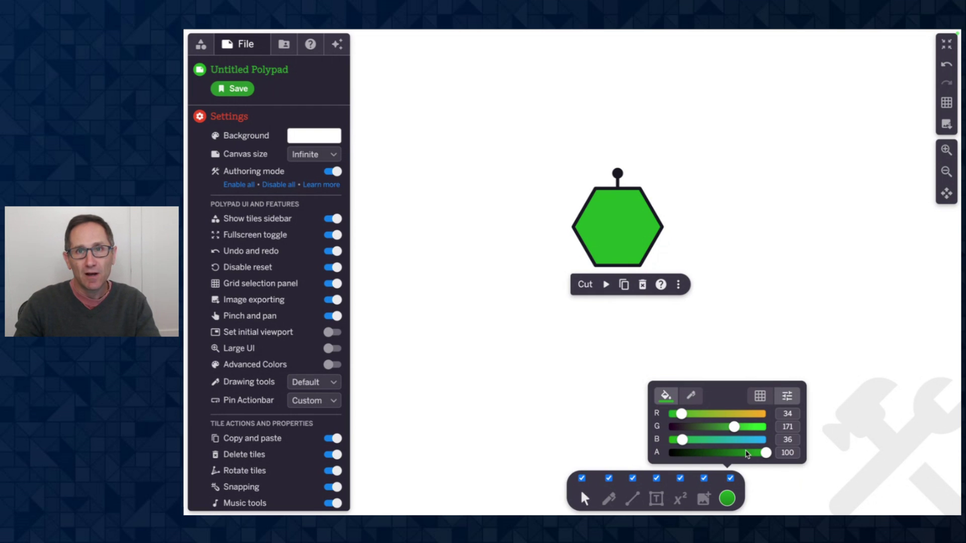
{"action": "mouse_move", "coordinate": [766, 453]}
{"action": "left_mouse_down"}
{"action": "mouse_move", "coordinate": [704, 455]}
{"action": "mouse_move", "coordinate": [765, 453]}
{"action": "left_mouse_up"}
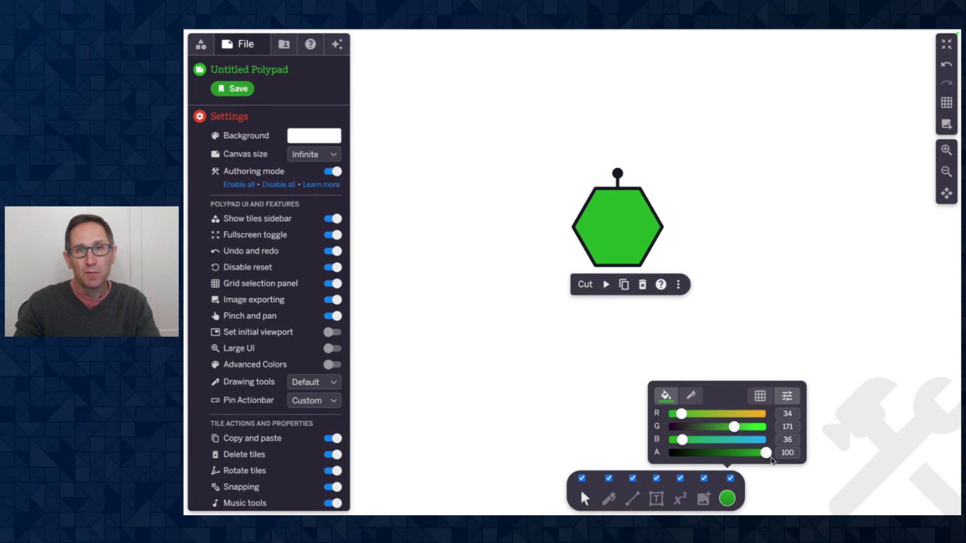
Give the hexagon a purple stroke from the swatch grid.
{"action": "scroll", "coordinate": [714, 341], "scroll_direction": "up", "scroll_amount": 3}
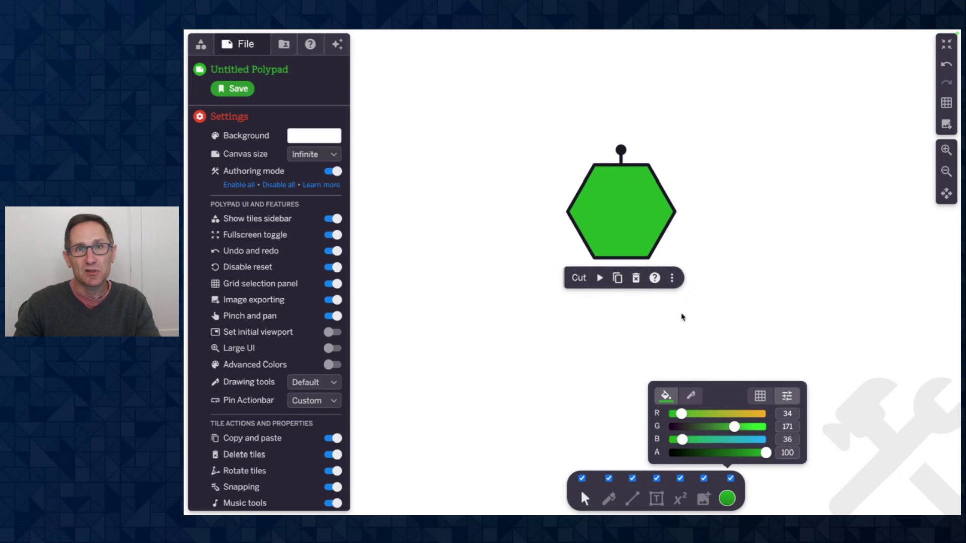
{"action": "scroll", "coordinate": [683, 317], "scroll_direction": "up", "scroll_amount": 2}
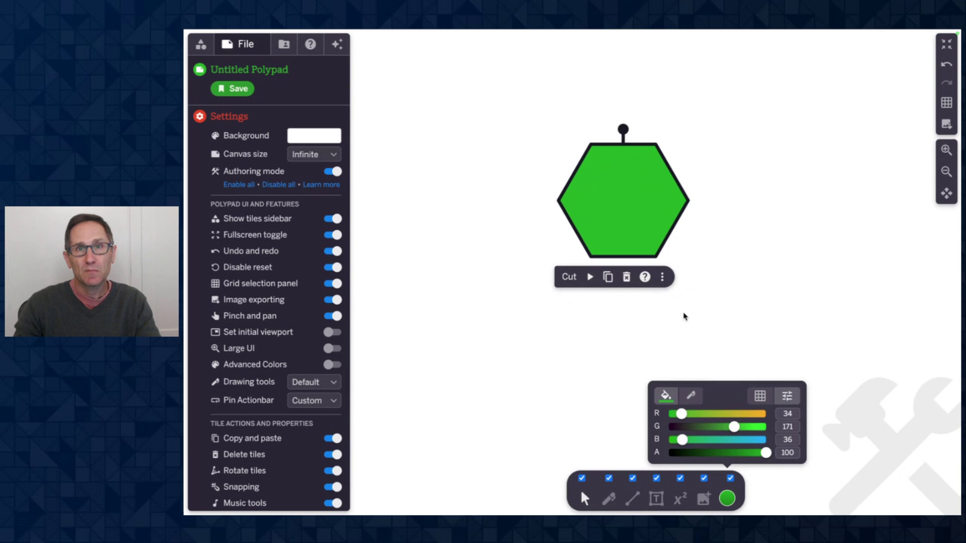
{"action": "left_click", "coordinate": [692, 397]}
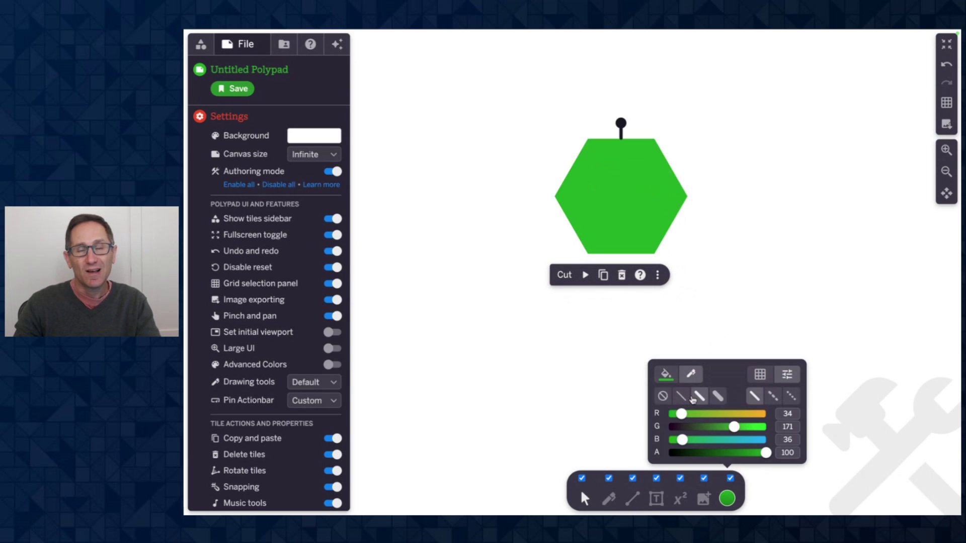
{"action": "left_click", "coordinate": [760, 374]}
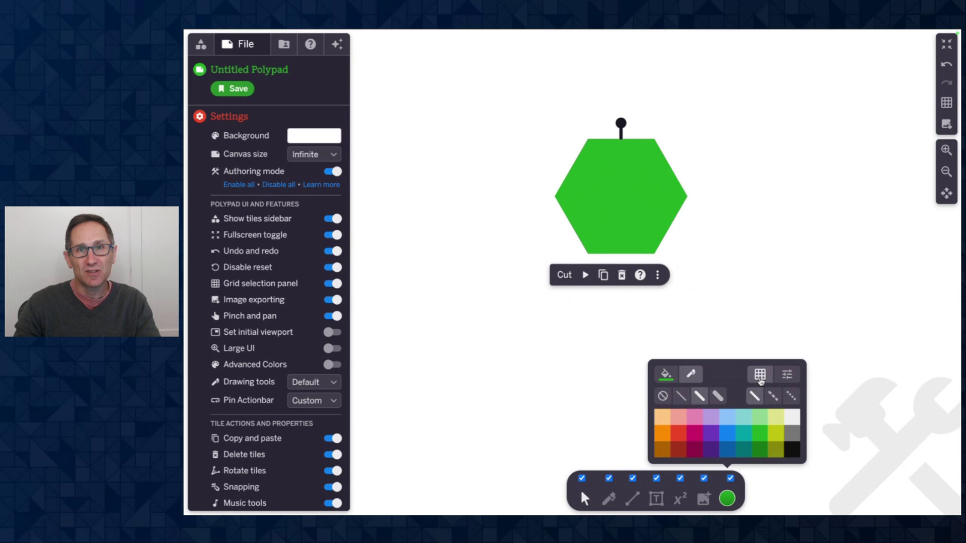
{"action": "left_click", "coordinate": [711, 436]}
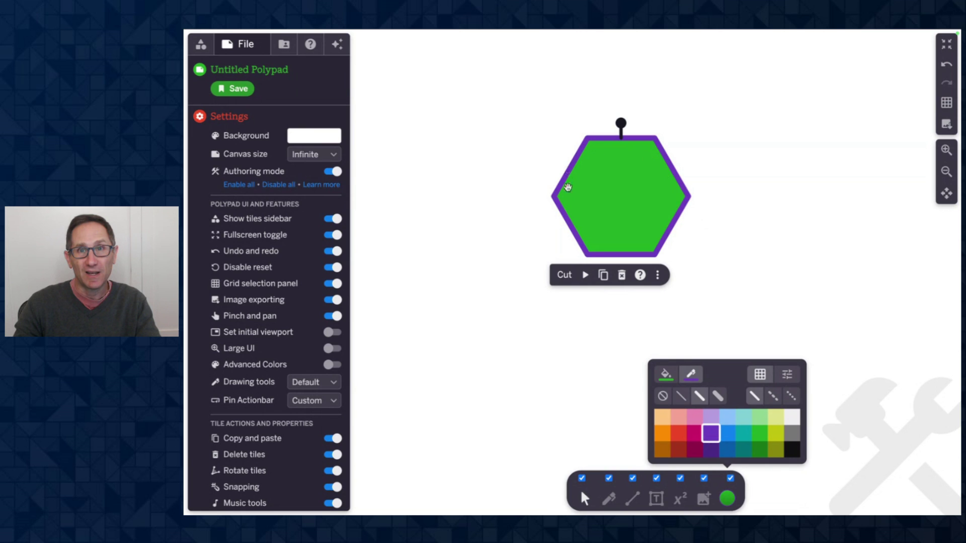
Try stroke widths and dash styles, settling on a thin solid purple outline.
{"action": "left_click", "coordinate": [663, 397]}
{"action": "left_click", "coordinate": [682, 397]}
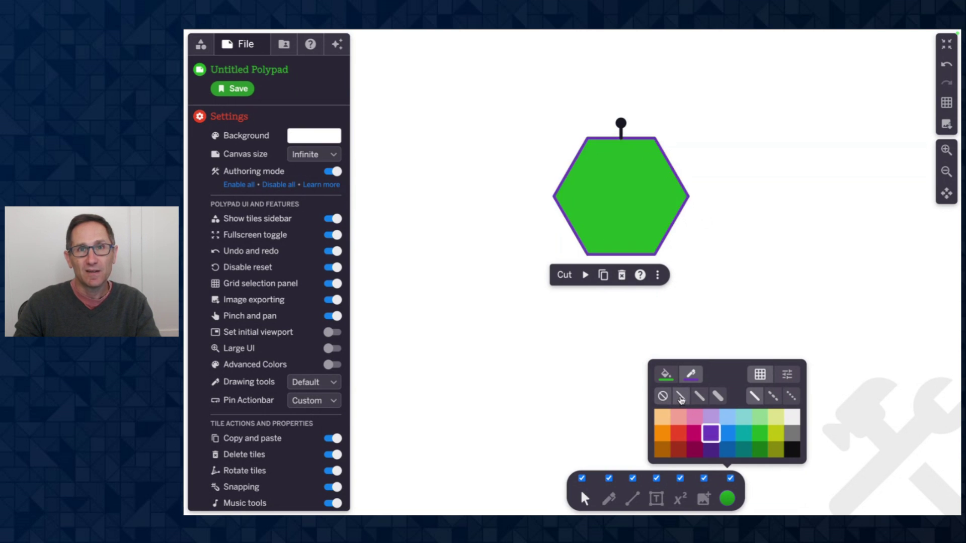
{"action": "left_click", "coordinate": [697, 398]}
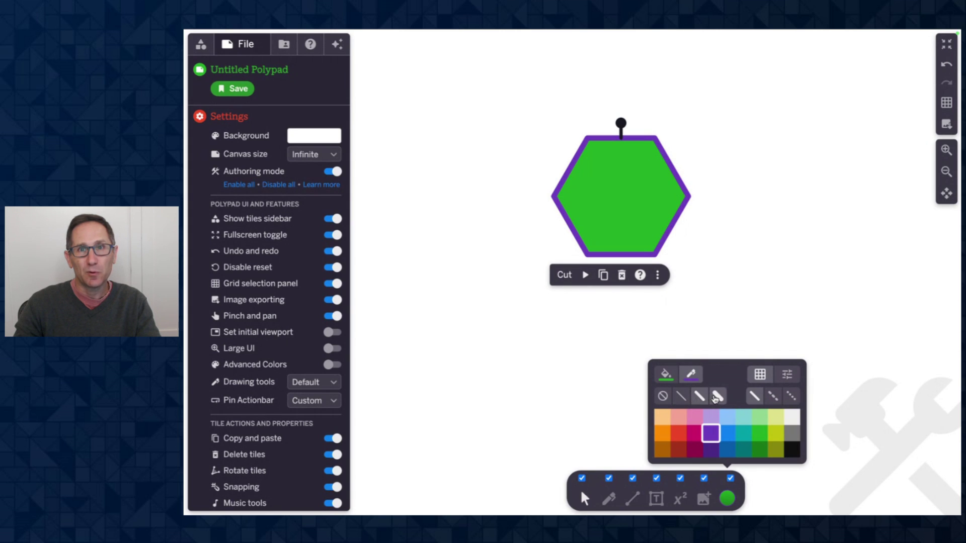
{"action": "left_click", "coordinate": [718, 397]}
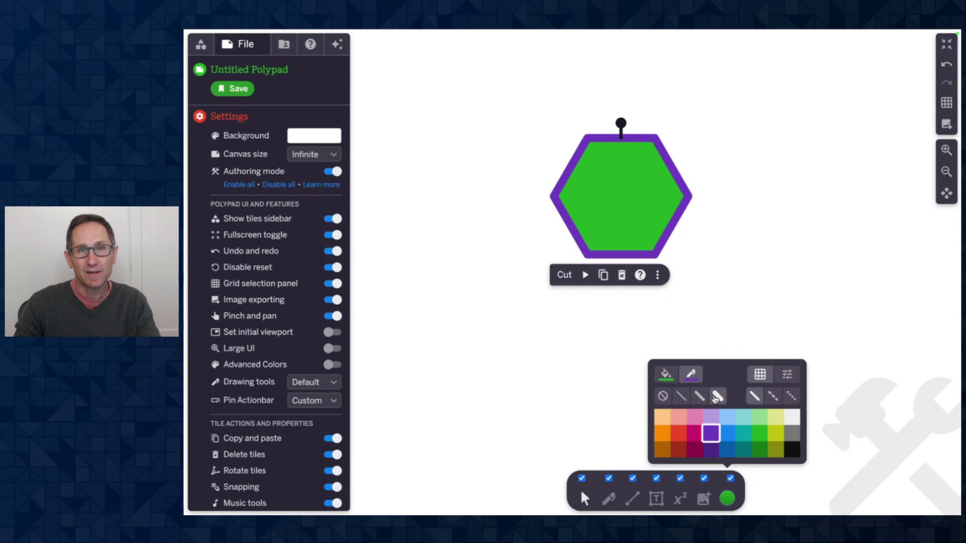
{"action": "left_click", "coordinate": [773, 398]}
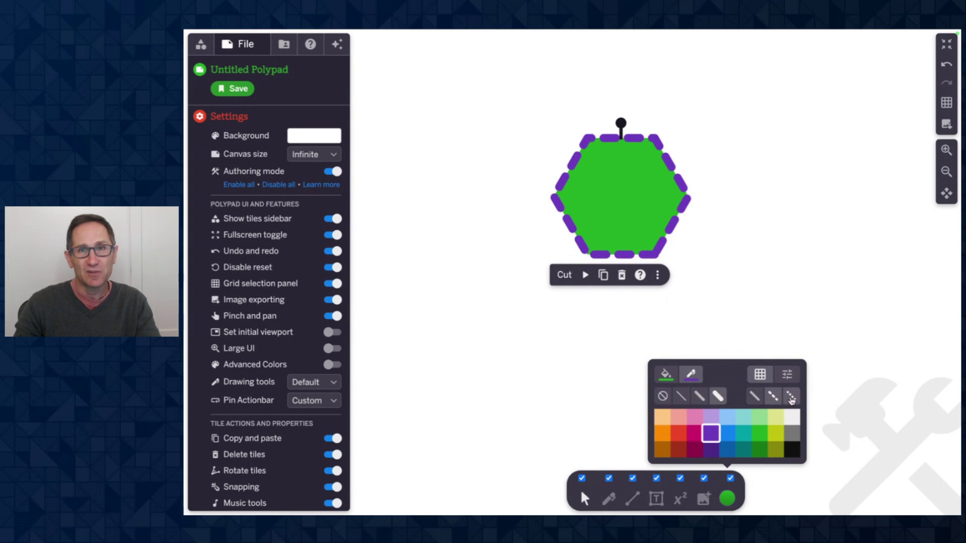
{"action": "left_click", "coordinate": [791, 398]}
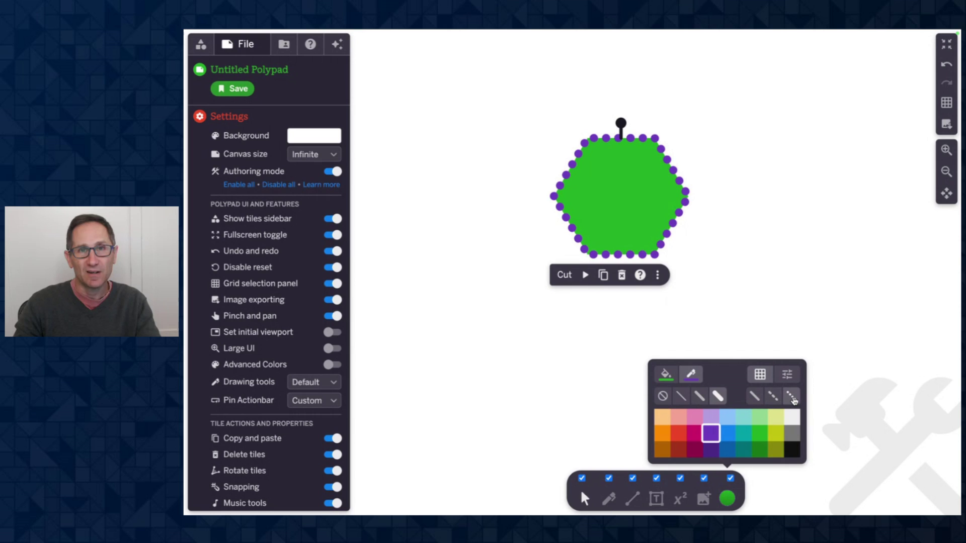
{"action": "left_click", "coordinate": [681, 401]}
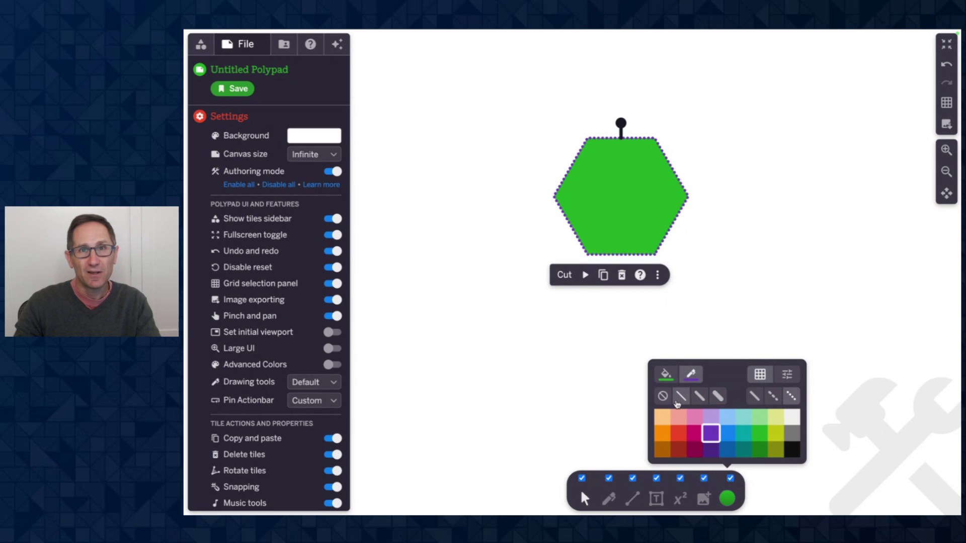
{"action": "left_click", "coordinate": [754, 397]}
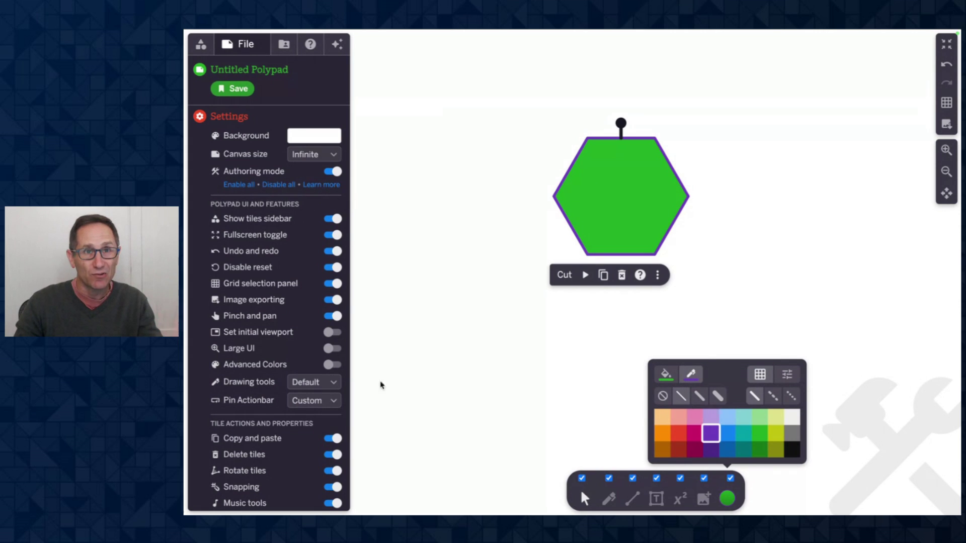
Toggle Advanced Colors, turn Authoring mode off, and drag the hexagon down-left.
{"action": "left_click", "coordinate": [332, 365]}
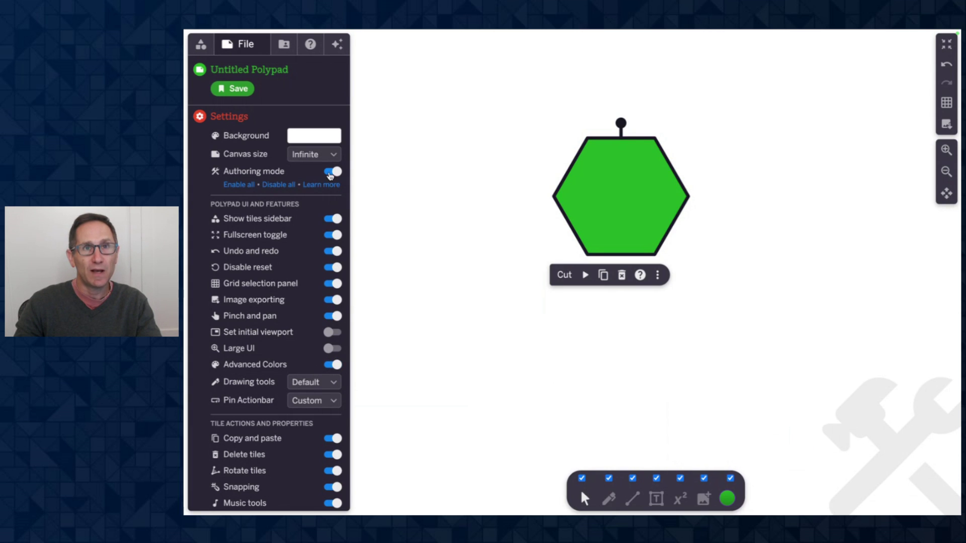
{"action": "left_click", "coordinate": [332, 172]}
{"action": "left_click", "coordinate": [728, 499]}
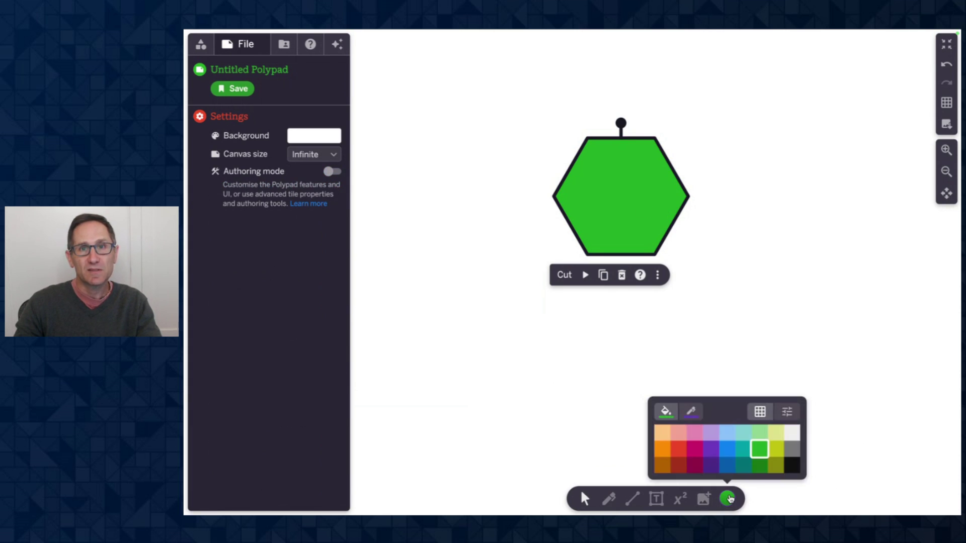
{"action": "left_click", "coordinate": [574, 362]}
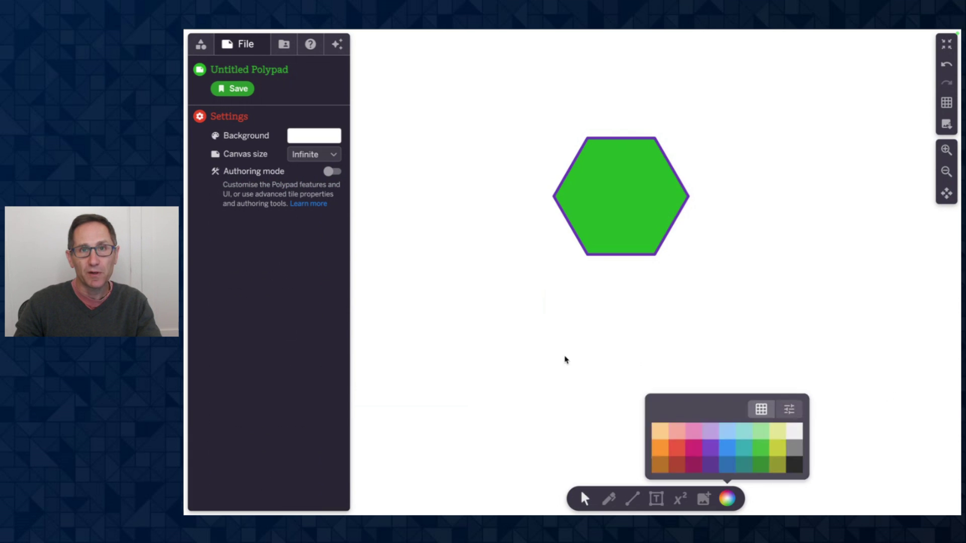
{"action": "left_click_drag", "start_coordinate": [589, 218], "coordinate": [518, 282]}
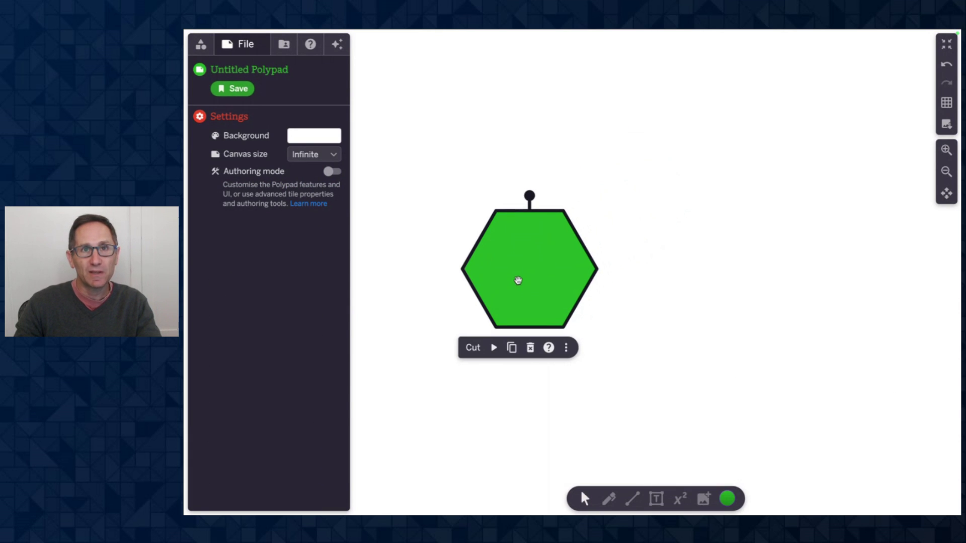
Add a 'Sample Text' text box right of the hexagon and bring up its colour palette.
{"action": "left_click", "coordinate": [201, 44]}
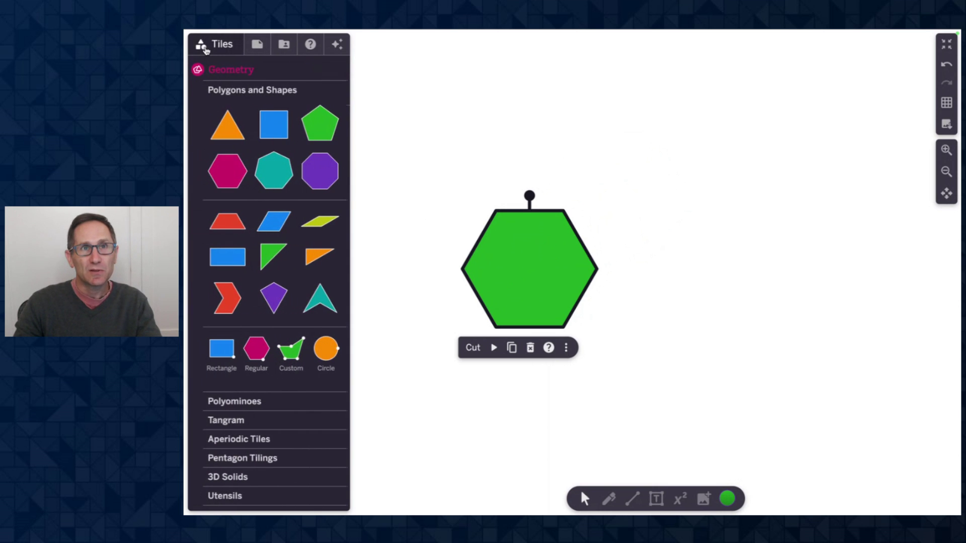
{"action": "left_click", "coordinate": [656, 499]}
{"action": "left_click", "coordinate": [656, 184]}
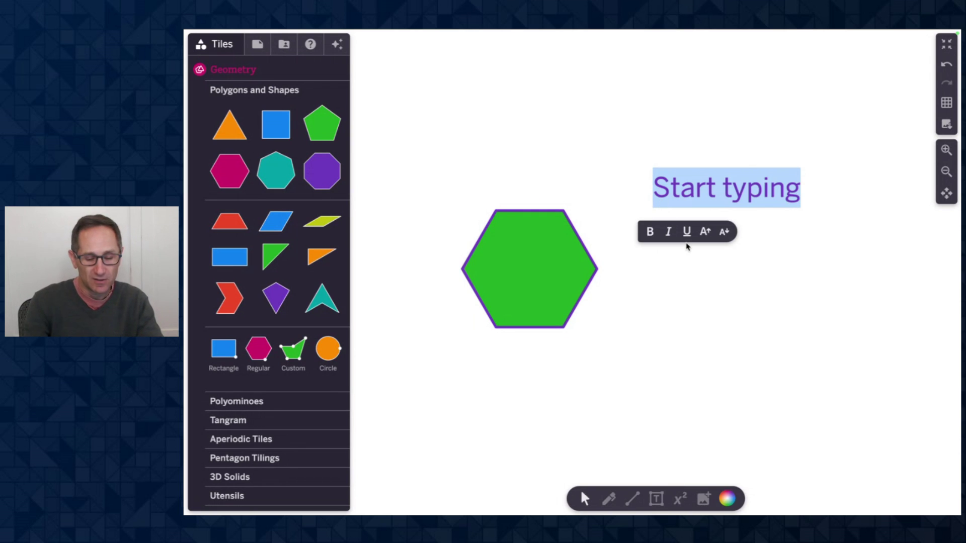
{"action": "type", "text": "Sample Text"}
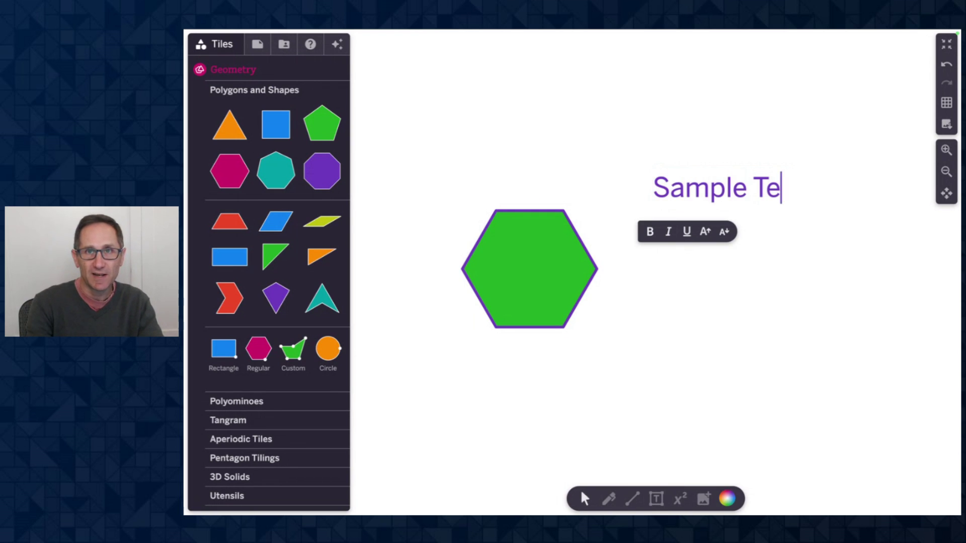
{"action": "left_click", "coordinate": [772, 326]}
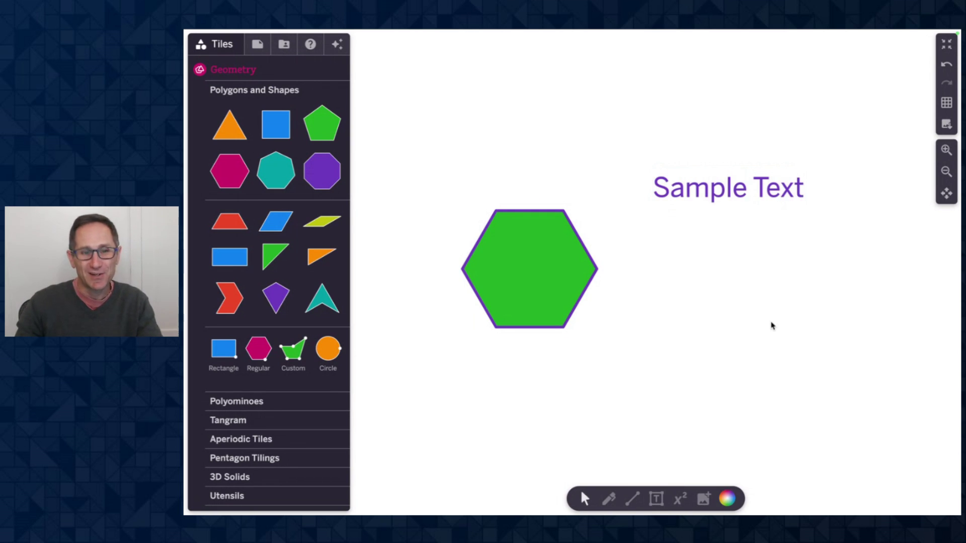
{"action": "left_click", "coordinate": [695, 193]}
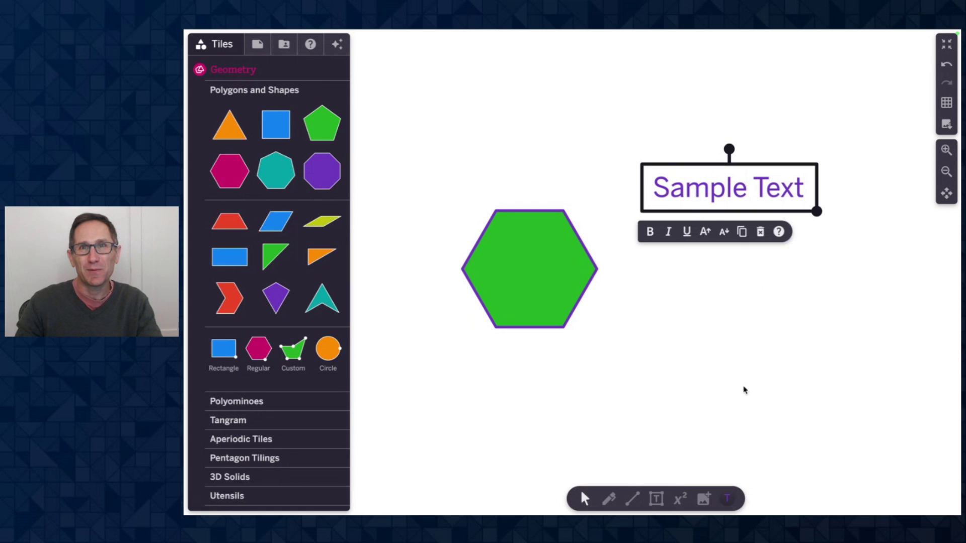
{"action": "left_click", "coordinate": [736, 496]}
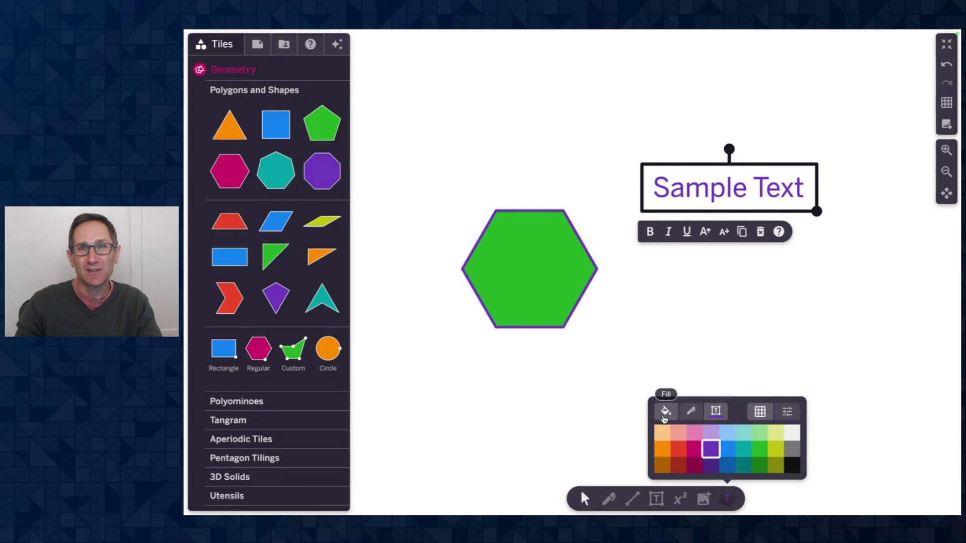
Give the Sample Text box a salmon fill, thin blue outline and white lettering.
{"action": "left_click", "coordinate": [665, 415]}
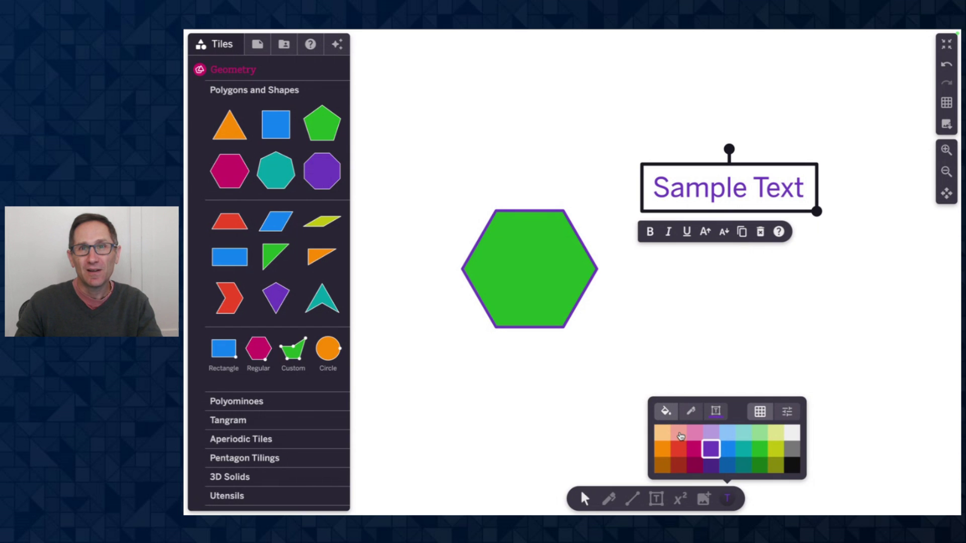
{"action": "left_click", "coordinate": [679, 434]}
{"action": "left_click", "coordinate": [691, 412]}
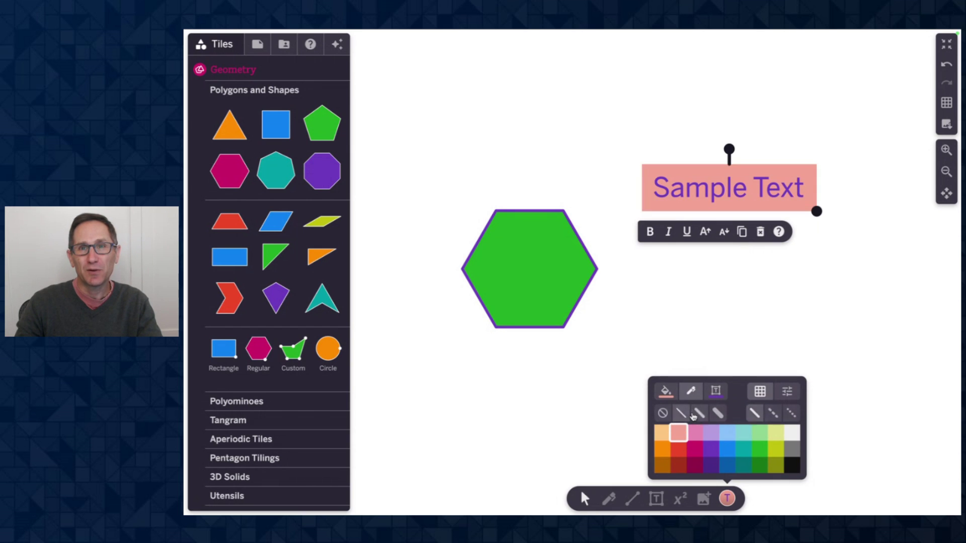
{"action": "left_click", "coordinate": [718, 412]}
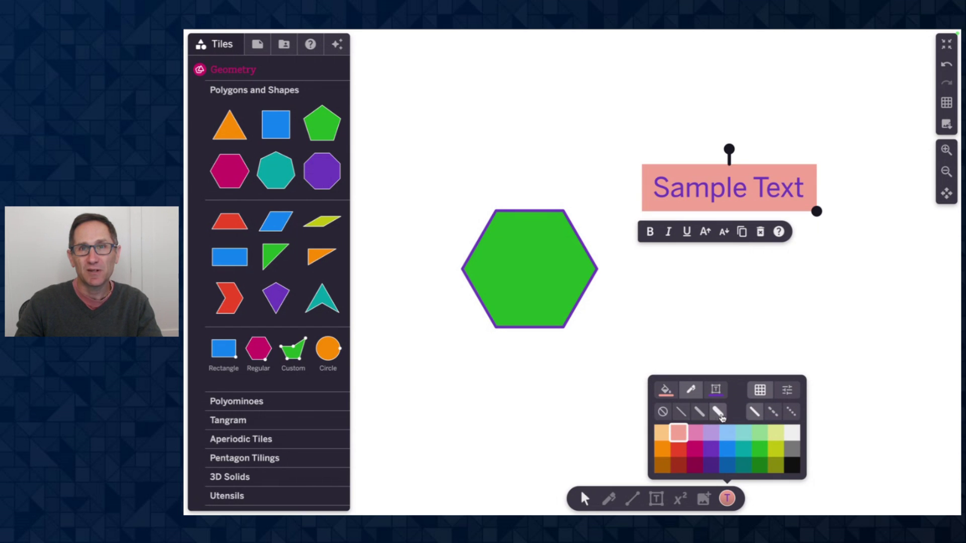
{"action": "left_click", "coordinate": [729, 450]}
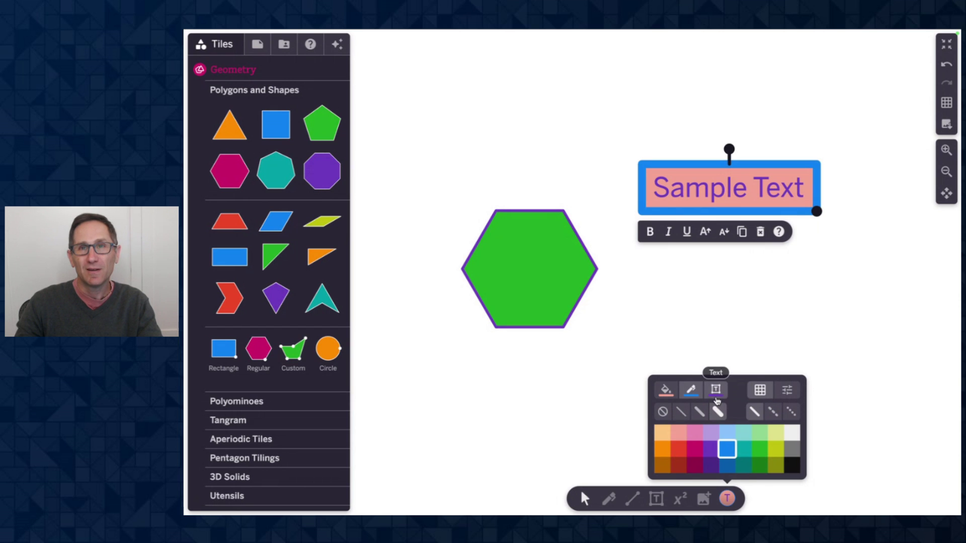
{"action": "left_click", "coordinate": [699, 413]}
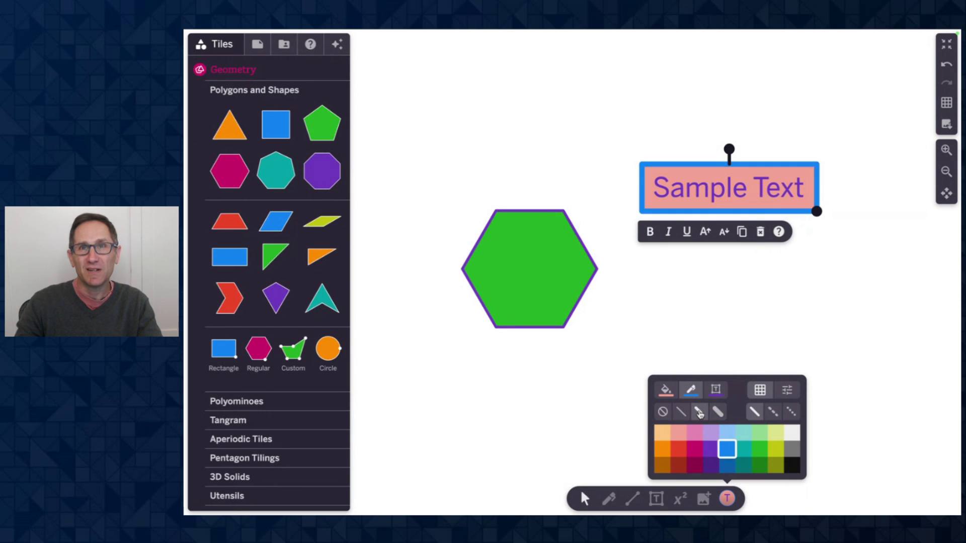
{"action": "left_click", "coordinate": [716, 389]}
{"action": "left_click", "coordinate": [793, 432]}
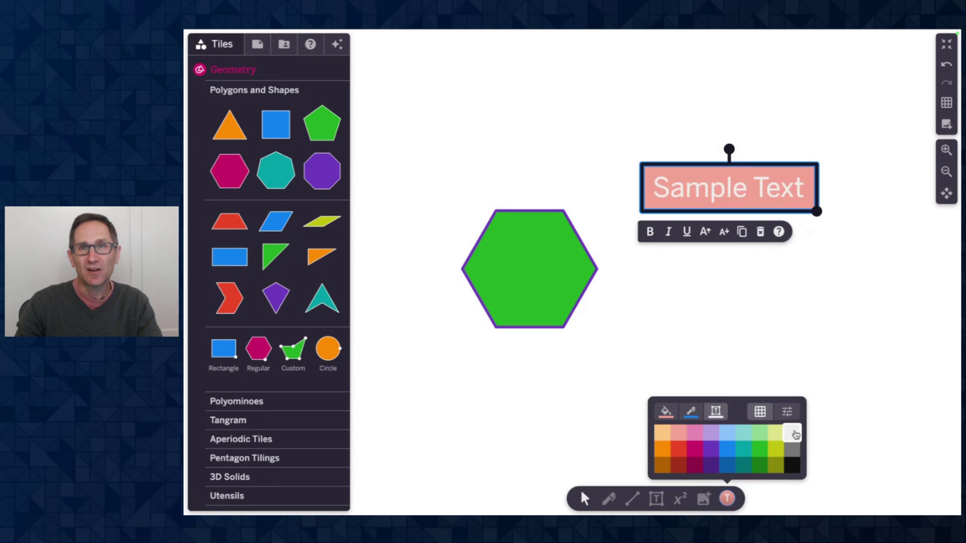
{"action": "left_click", "coordinate": [855, 341]}
{"action": "left_click_drag", "start_coordinate": [709, 201], "coordinate": [680, 169]}
Change the Sample Text box's fill to purple and shift it down-right.
{"action": "left_click", "coordinate": [731, 503]}
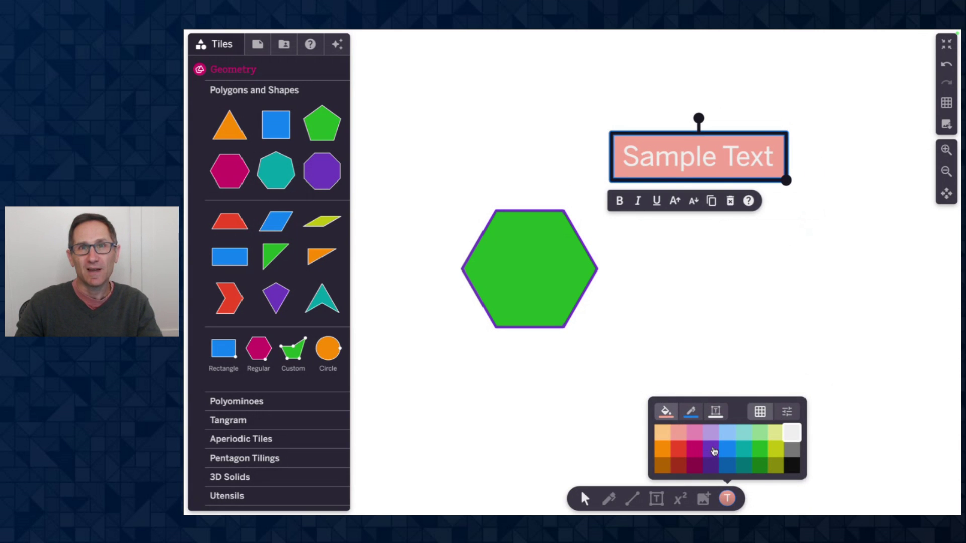
{"action": "left_click", "coordinate": [715, 452]}
{"action": "left_click", "coordinate": [750, 309]}
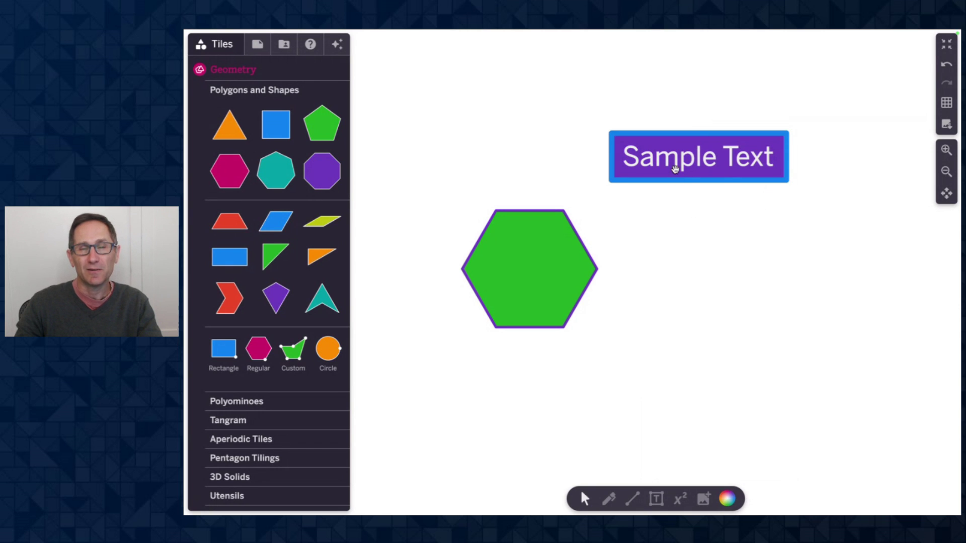
{"action": "left_click_drag", "start_coordinate": [675, 169], "coordinate": [704, 201]}
Make the box's outline magenta and move it back up-left.
{"action": "left_click", "coordinate": [730, 498]}
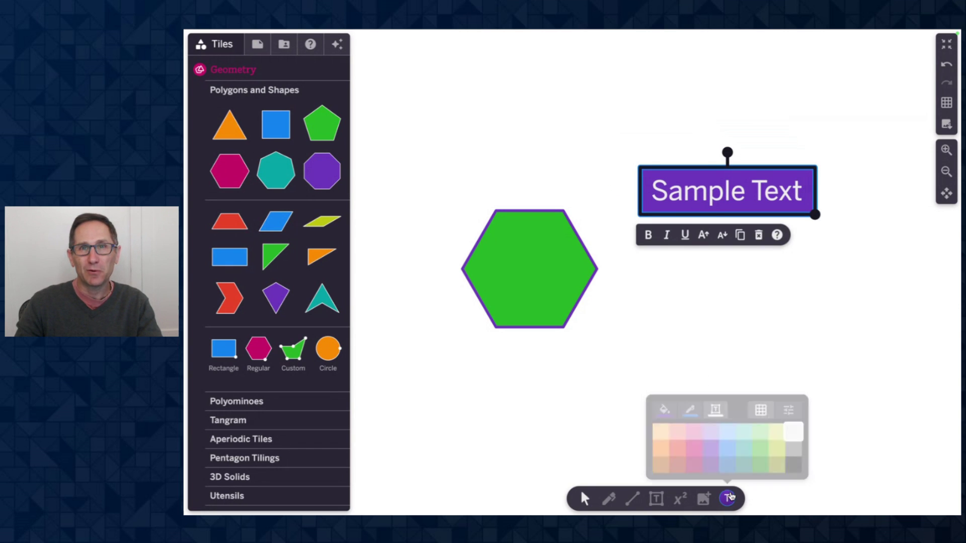
{"action": "left_click", "coordinate": [690, 410]}
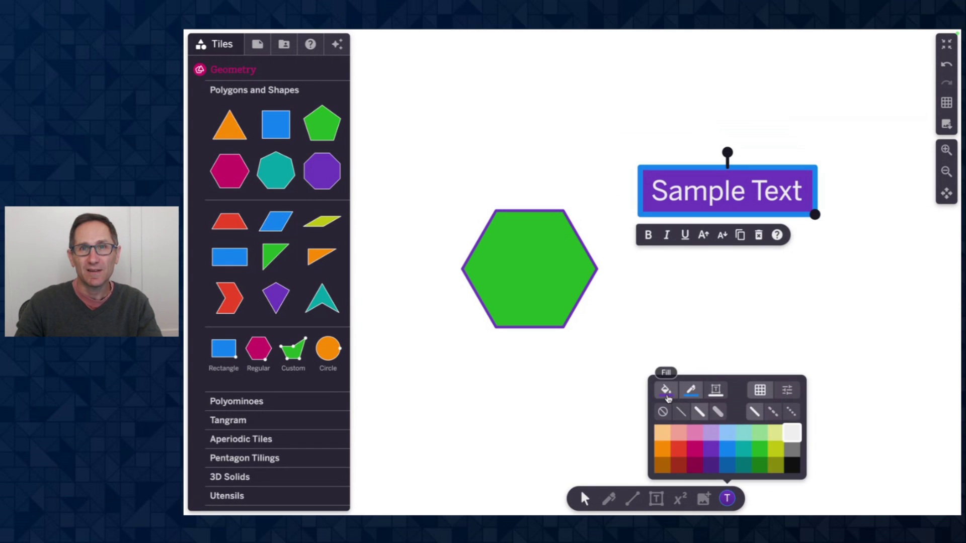
{"action": "left_click", "coordinate": [694, 449]}
{"action": "left_click", "coordinate": [708, 330]}
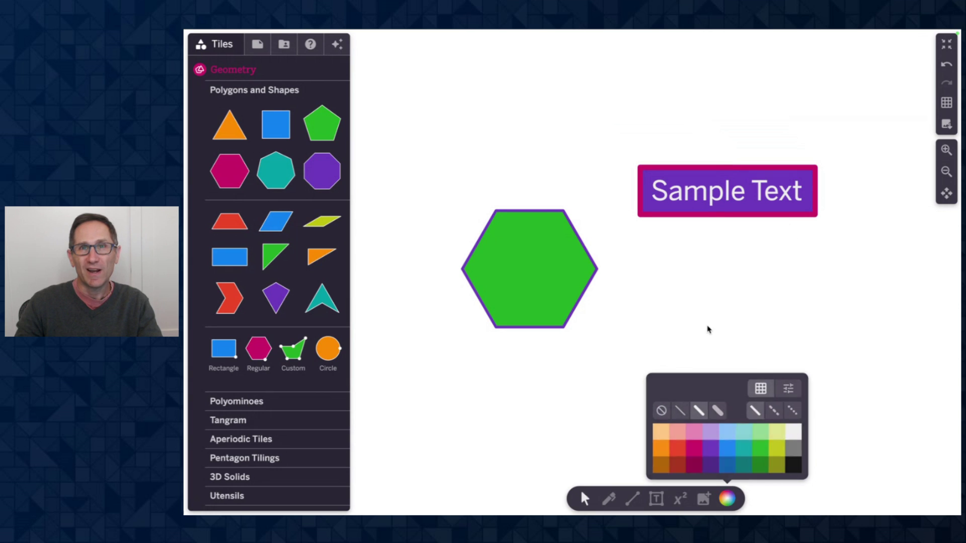
{"action": "left_click_drag", "start_coordinate": [684, 206], "coordinate": [655, 182]}
{"action": "left_click", "coordinate": [711, 361]}
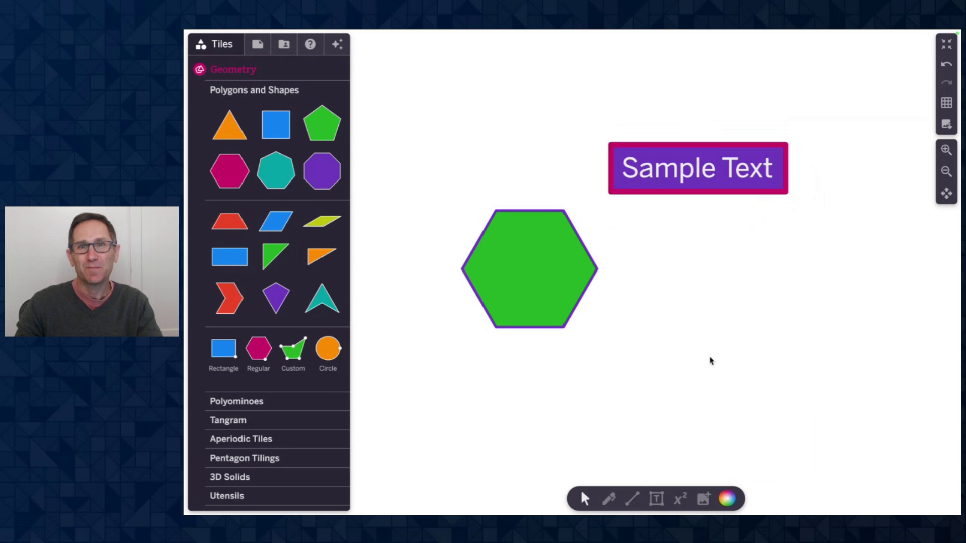
Create a 2/3 fraction equation tile on the canvas.
{"action": "left_click", "coordinate": [680, 498]}
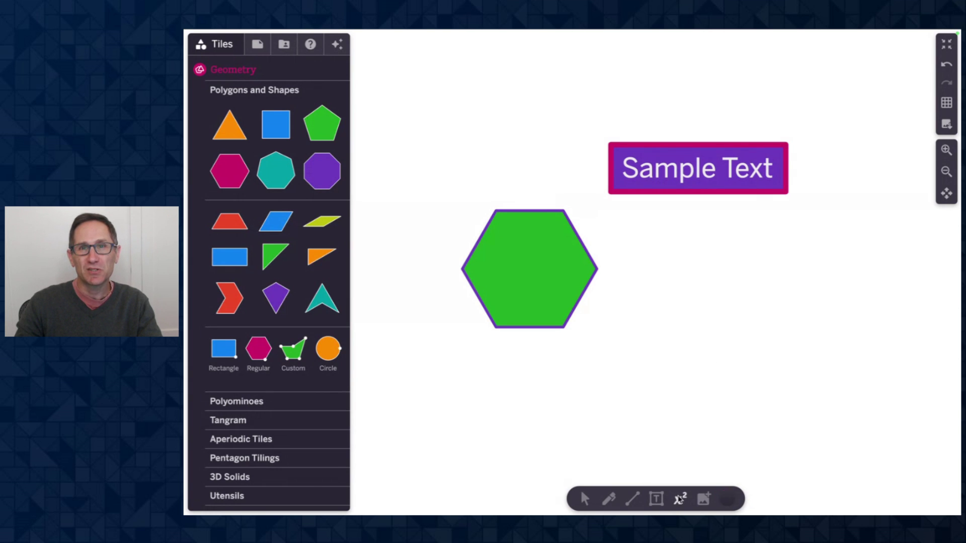
{"action": "left_click", "coordinate": [681, 292]}
{"action": "type", "text": "2.3"}
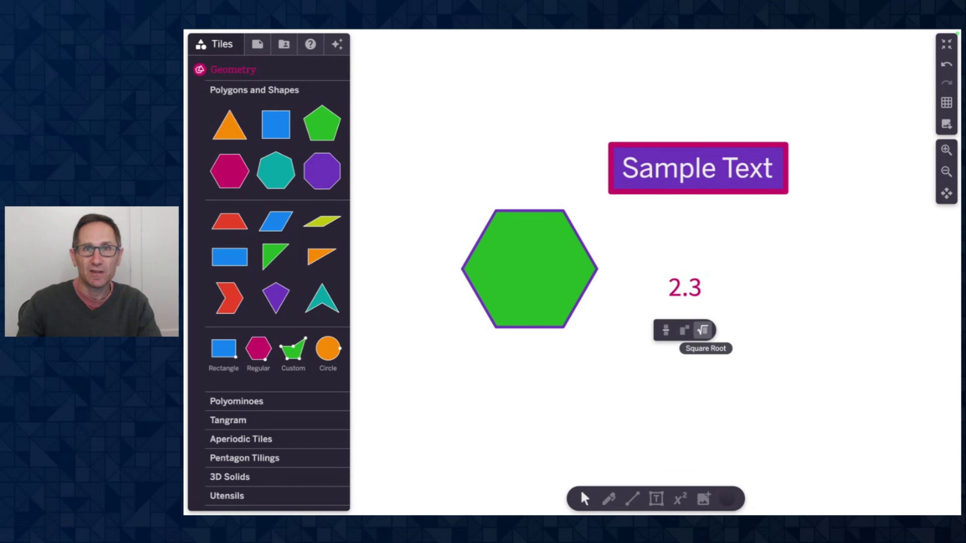
{"action": "key", "text": "BackSpace"}
{"action": "key", "text": "BackSpace"}
{"action": "type", "text": "/3"}
{"action": "left_click", "coordinate": [751, 313]}
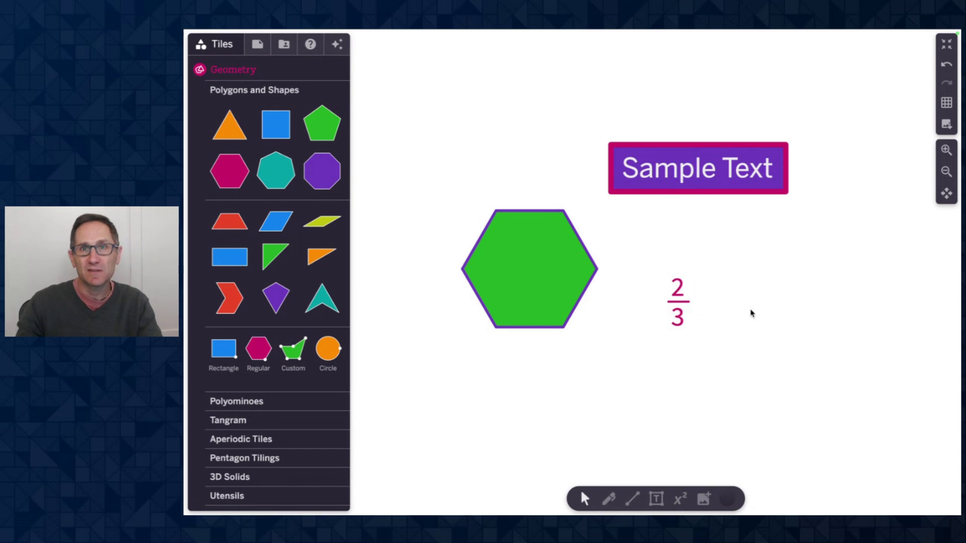
Colour the 2/3 tile with peach fill, thick black outline and teal numerals.
{"action": "left_click", "coordinate": [729, 499]}
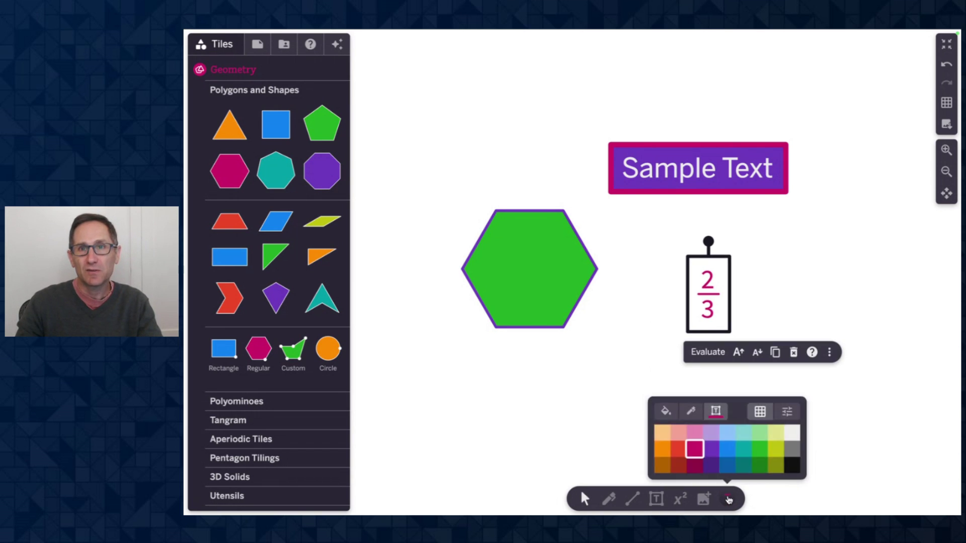
{"action": "left_click", "coordinate": [664, 436]}
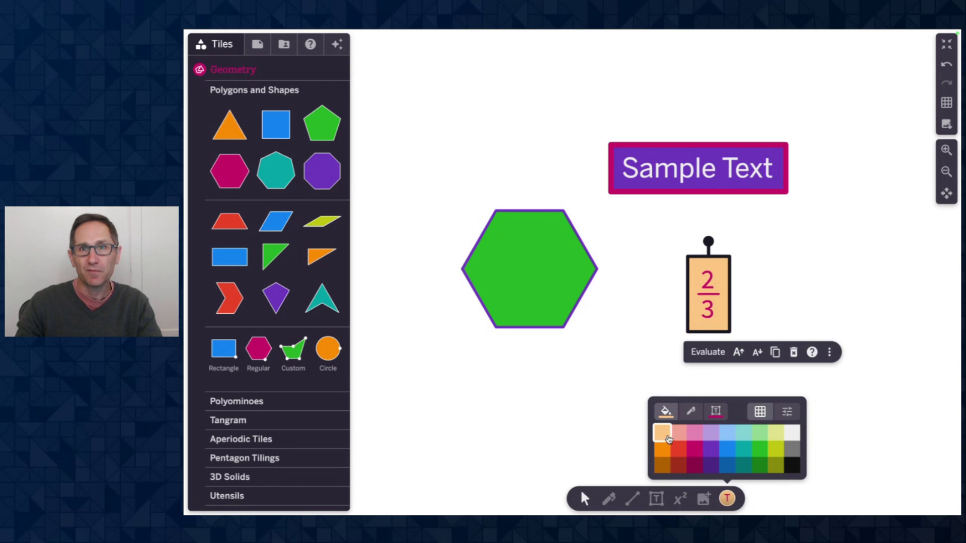
{"action": "left_click", "coordinate": [690, 411]}
{"action": "left_click", "coordinate": [798, 467]}
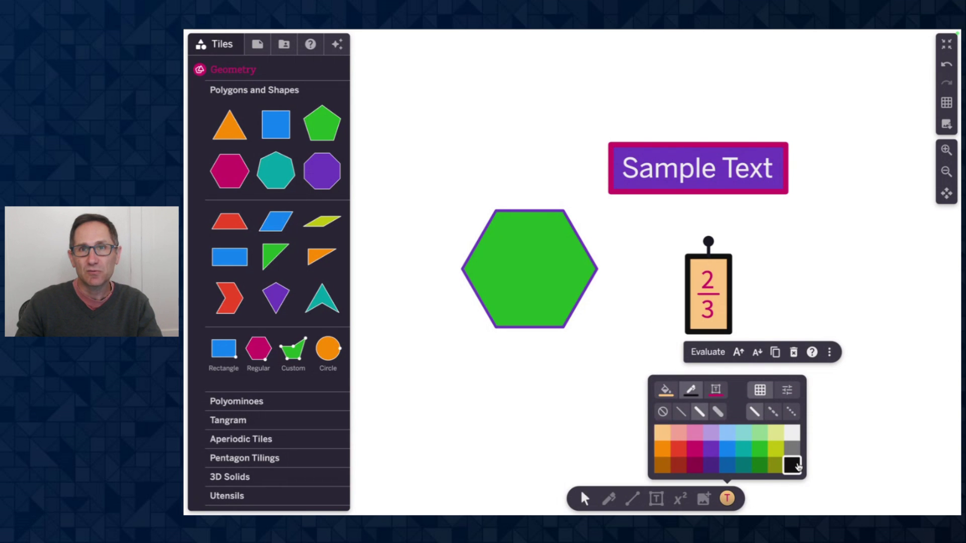
{"action": "left_click", "coordinate": [717, 395]}
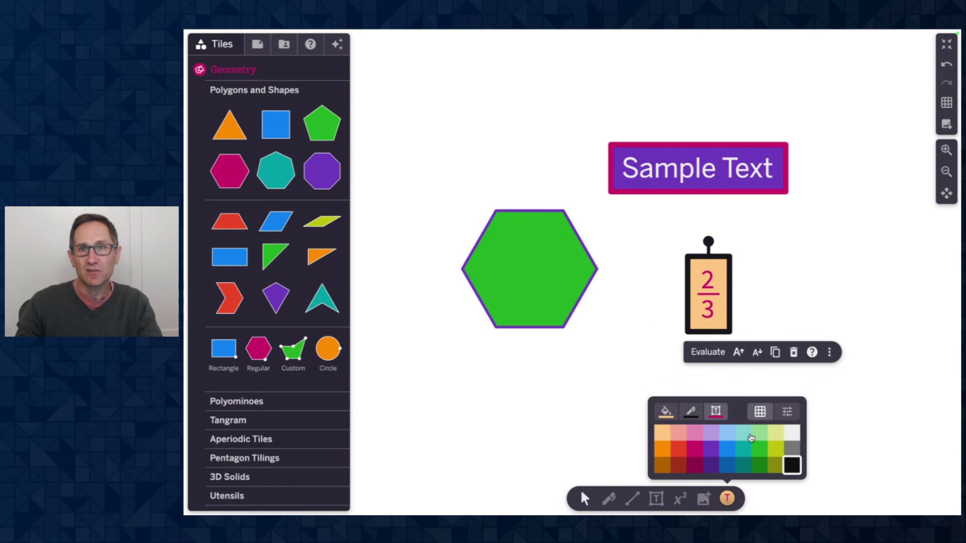
{"action": "left_click", "coordinate": [744, 450]}
Nudge the 2/3 tile right and reselect the Sample Text box.
{"action": "left_click", "coordinate": [738, 303]}
{"action": "left_click_drag", "start_coordinate": [724, 302], "coordinate": [752, 302]}
{"action": "left_click", "coordinate": [809, 274]}
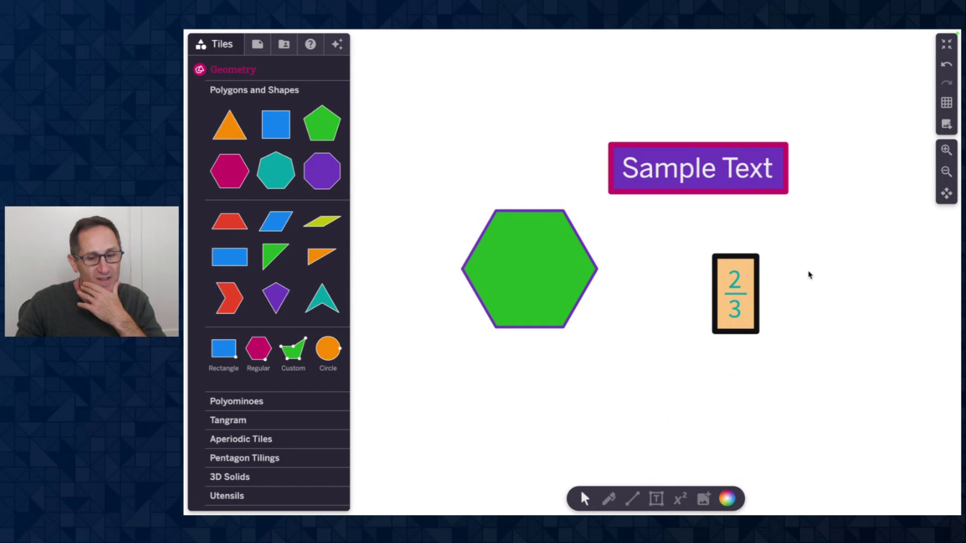
{"action": "left_click", "coordinate": [714, 177]}
{"action": "left_click", "coordinate": [736, 280]}
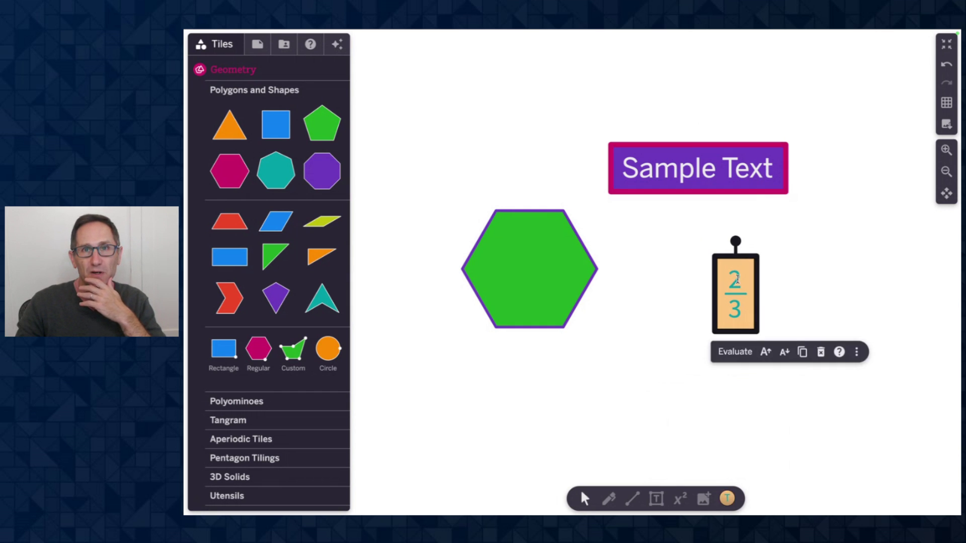
{"action": "left_click", "coordinate": [713, 167]}
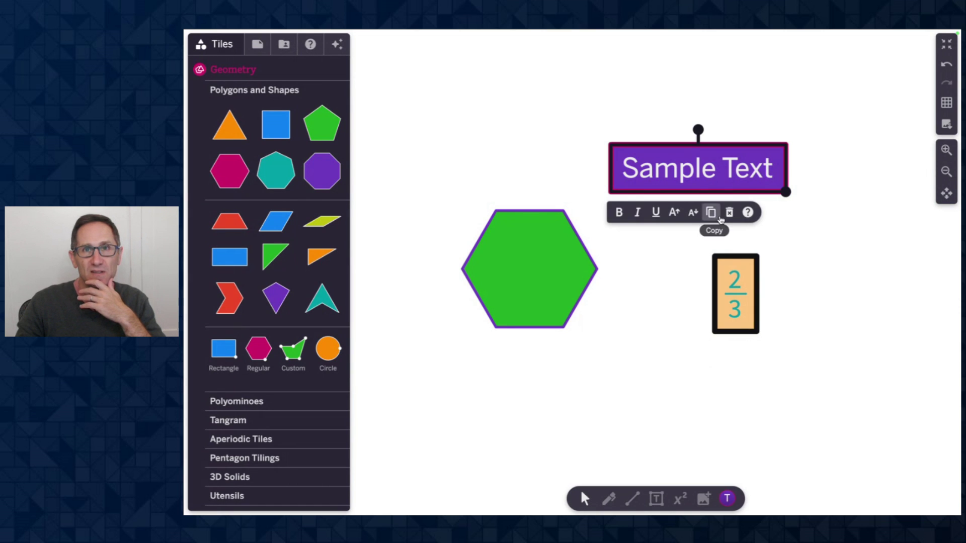
Turn Authoring mode on and round the Sample Text box's corners to radius 0.2.
{"action": "left_click", "coordinate": [257, 44]}
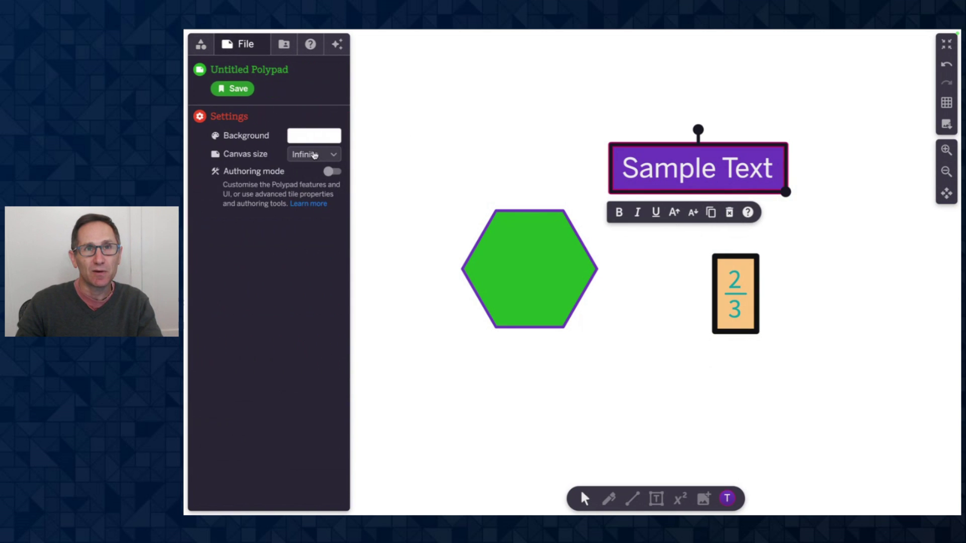
{"action": "left_click", "coordinate": [332, 173]}
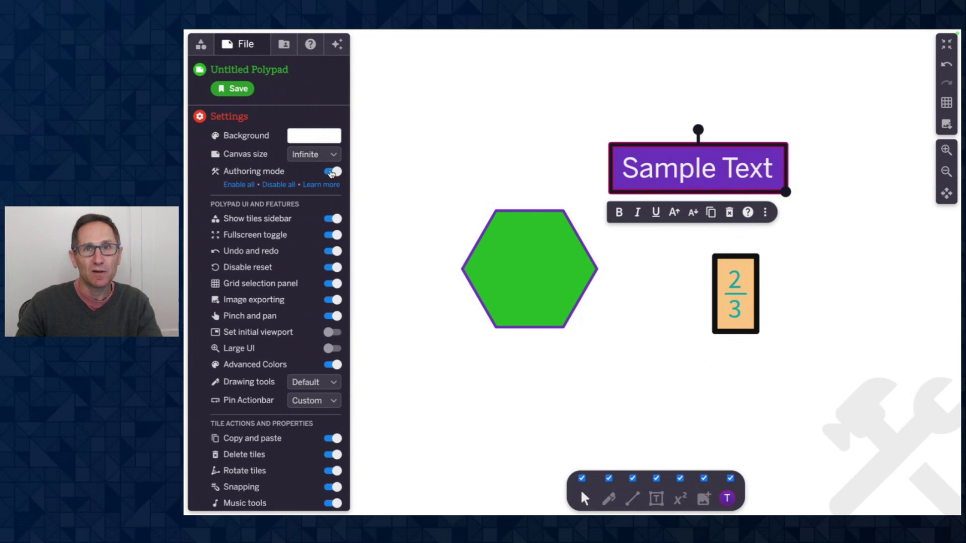
{"action": "left_click", "coordinate": [764, 211]}
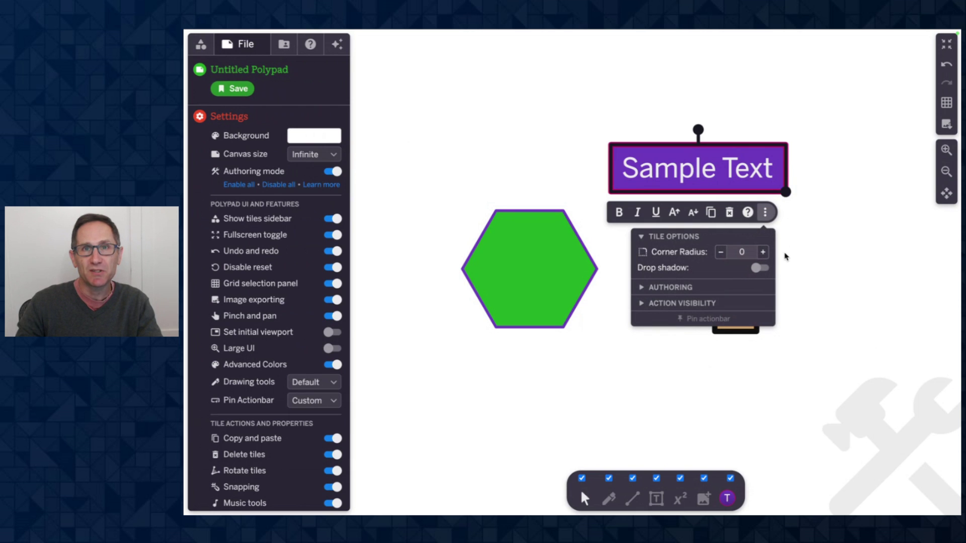
{"action": "left_click", "coordinate": [763, 251]}
{"action": "left_click", "coordinate": [763, 251]}
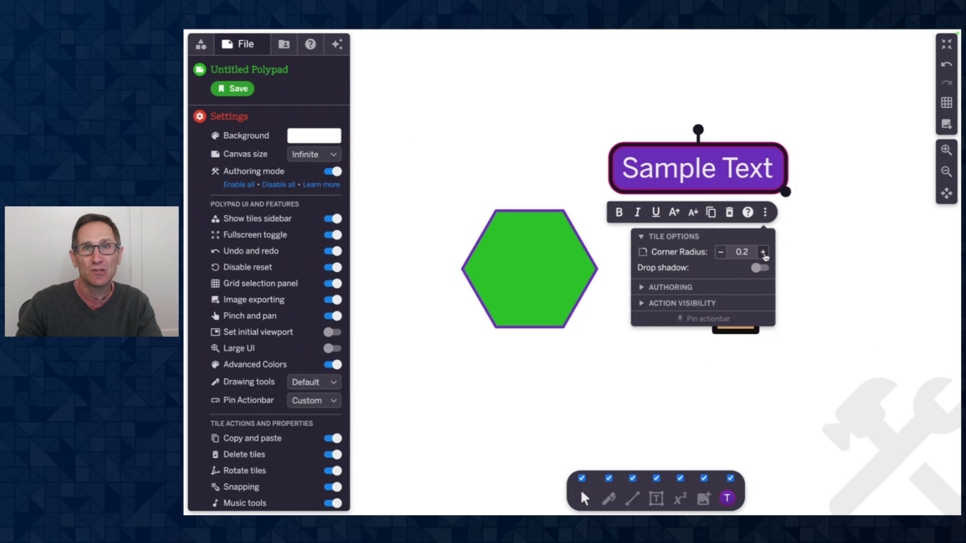
{"action": "left_click", "coordinate": [807, 257]}
Round the 2/3 tile's corners too, then select the Sample Text tile.
{"action": "left_click", "coordinate": [731, 293]}
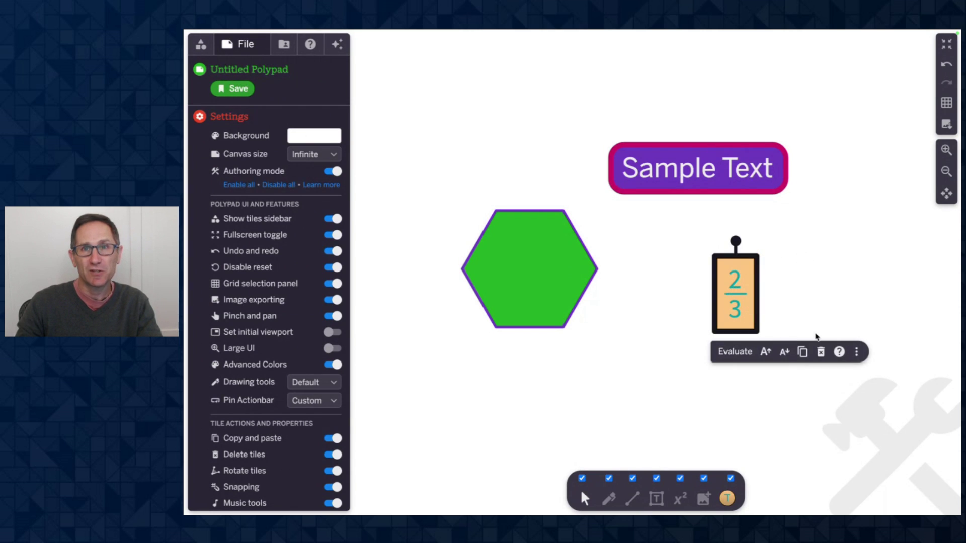
{"action": "left_click", "coordinate": [856, 352]}
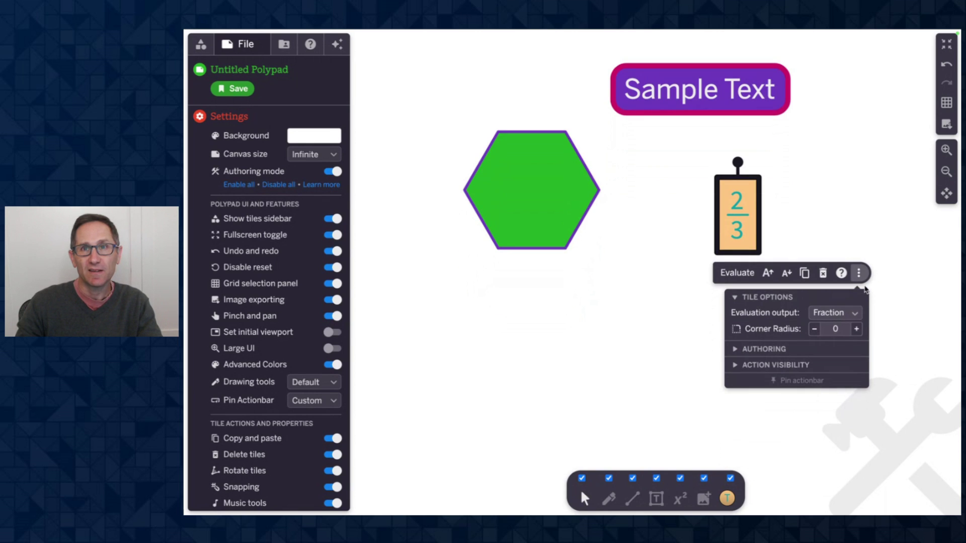
{"action": "left_click", "coordinate": [856, 330]}
{"action": "left_click", "coordinate": [857, 330]}
{"action": "left_click", "coordinate": [824, 209]}
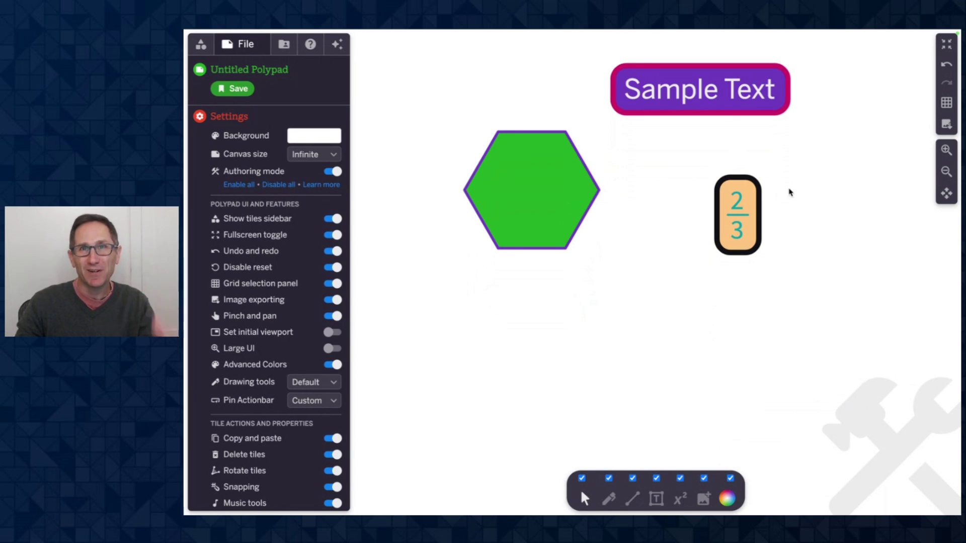
{"action": "scroll", "coordinate": [789, 193], "scroll_direction": "up", "scroll_amount": 3}
{"action": "left_click", "coordinate": [704, 169]}
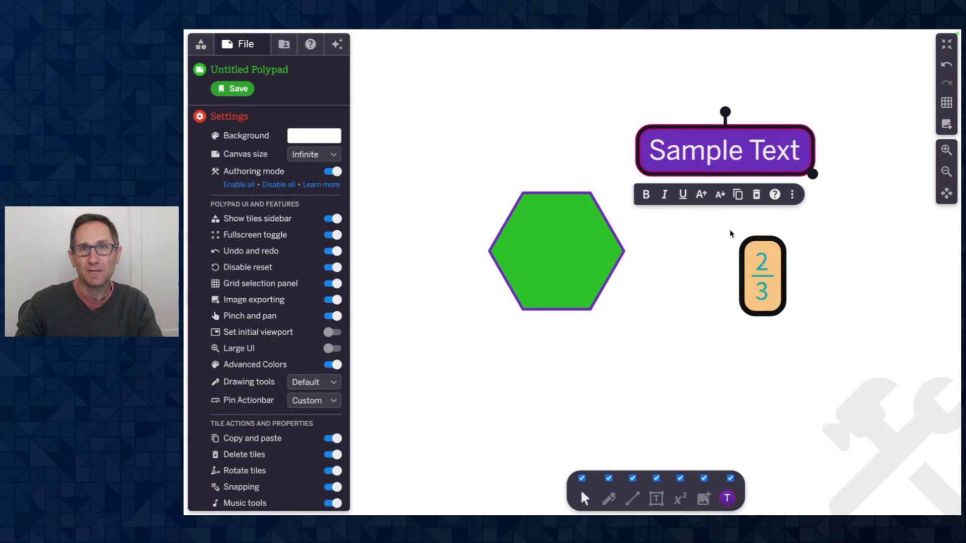
Set the Sample Text tile's layout to Fixed and resize it larger with Authoring mode off.
{"action": "left_click", "coordinate": [792, 194]}
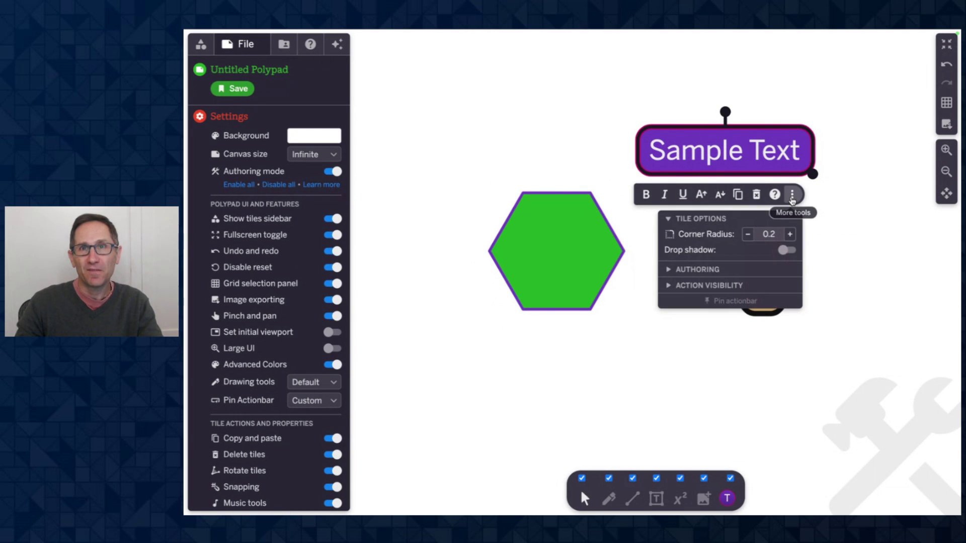
{"action": "left_click", "coordinate": [721, 270]}
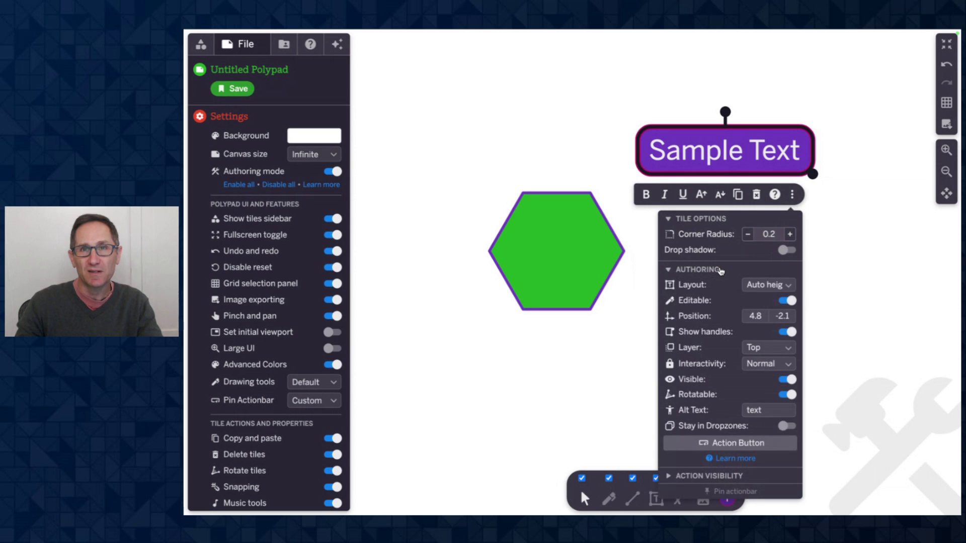
{"action": "left_click", "coordinate": [787, 279]}
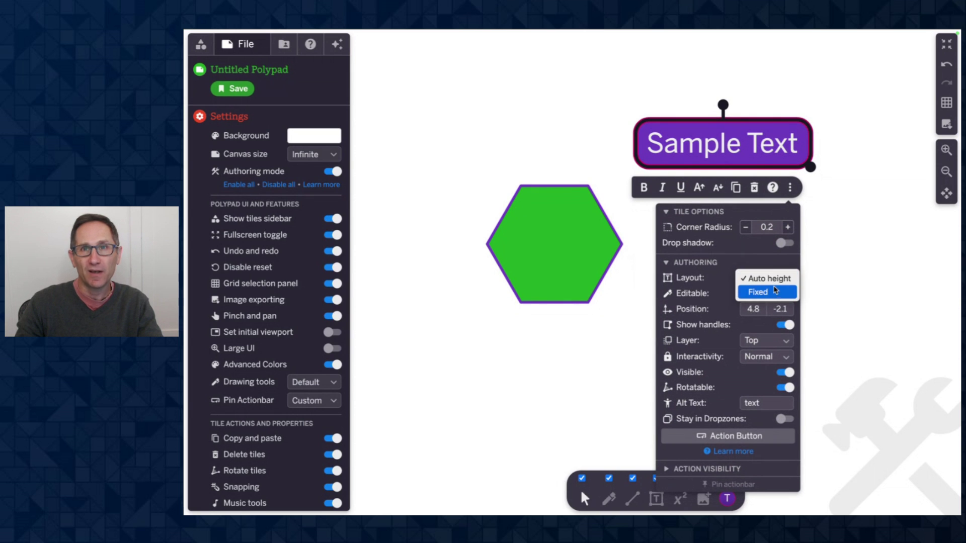
{"action": "left_click", "coordinate": [775, 291]}
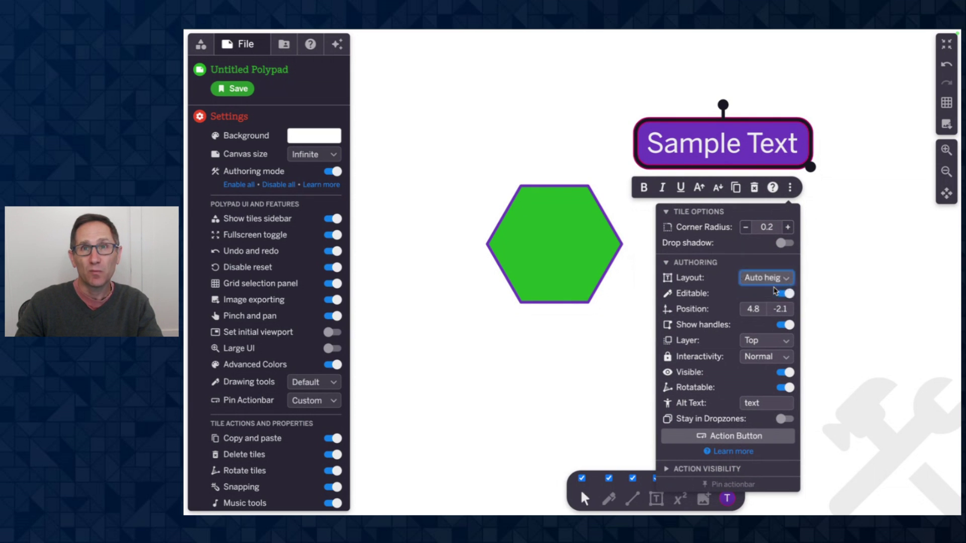
{"action": "left_click", "coordinate": [335, 175]}
{"action": "left_click_drag", "start_coordinate": [811, 256], "coordinate": [843, 405]}
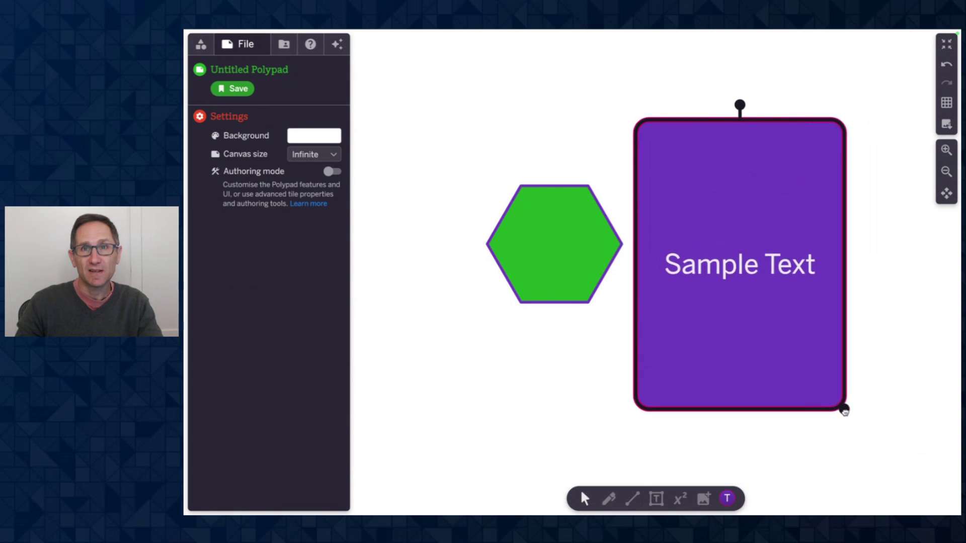
{"action": "left_click_drag", "start_coordinate": [750, 330], "coordinate": [763, 289]}
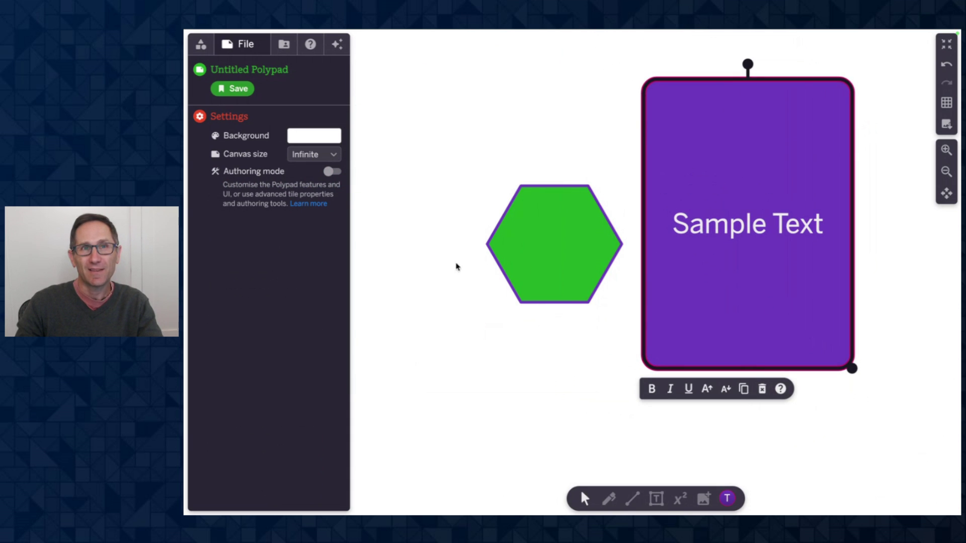
Re-enable Authoring mode and switch the tile's layout to Auto height.
{"action": "left_click", "coordinate": [334, 172]}
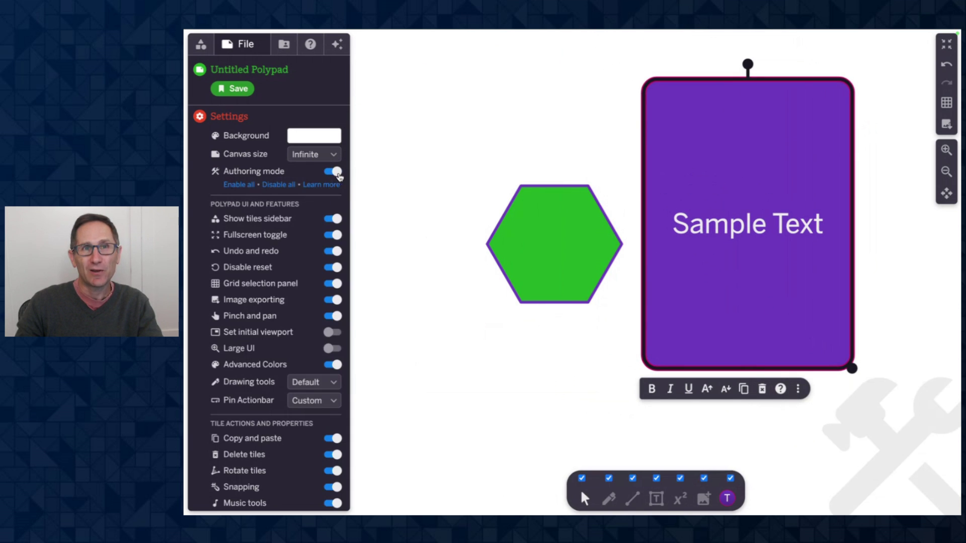
{"action": "left_click", "coordinate": [798, 389]}
{"action": "left_click", "coordinate": [773, 158]}
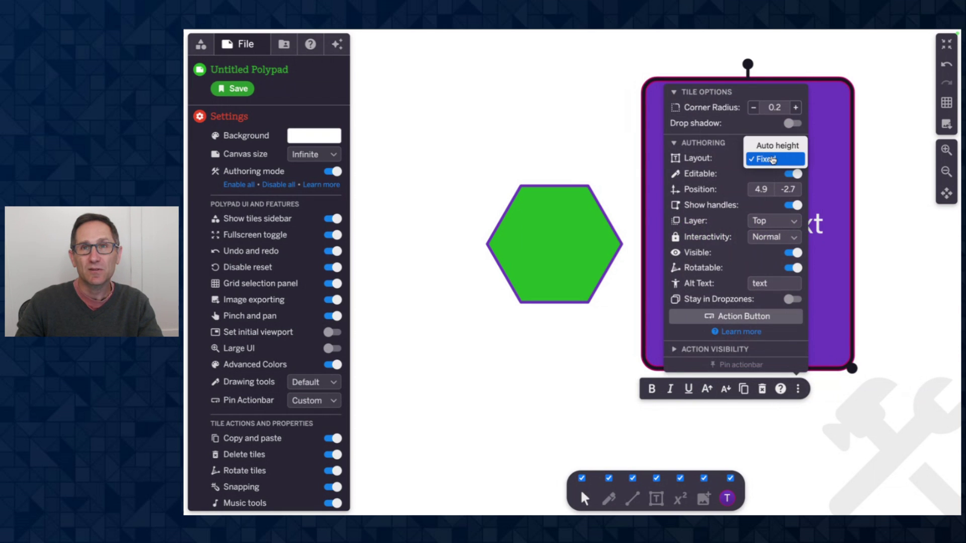
{"action": "left_click", "coordinate": [772, 145]}
{"action": "left_click", "coordinate": [877, 194]}
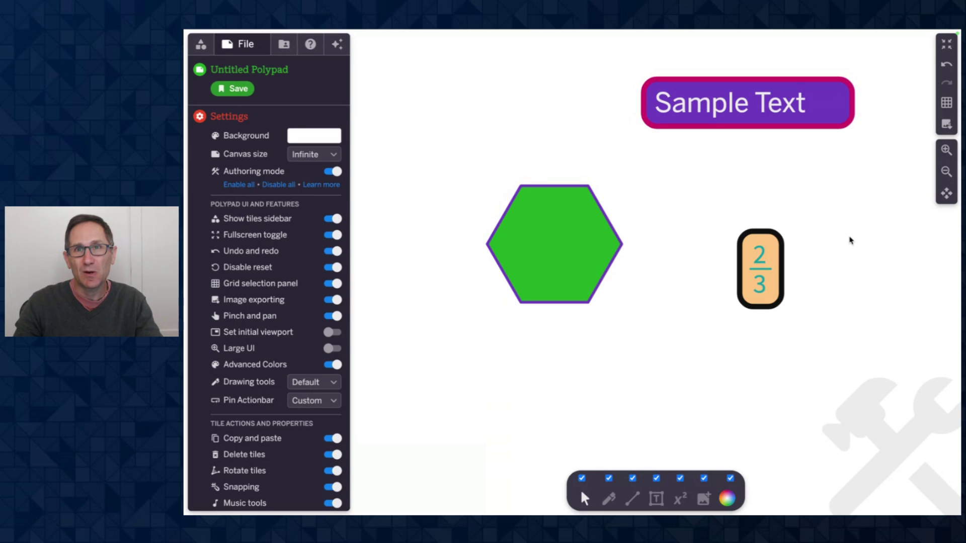
{"action": "scroll", "coordinate": [850, 240], "scroll_direction": "down", "scroll_amount": 3}
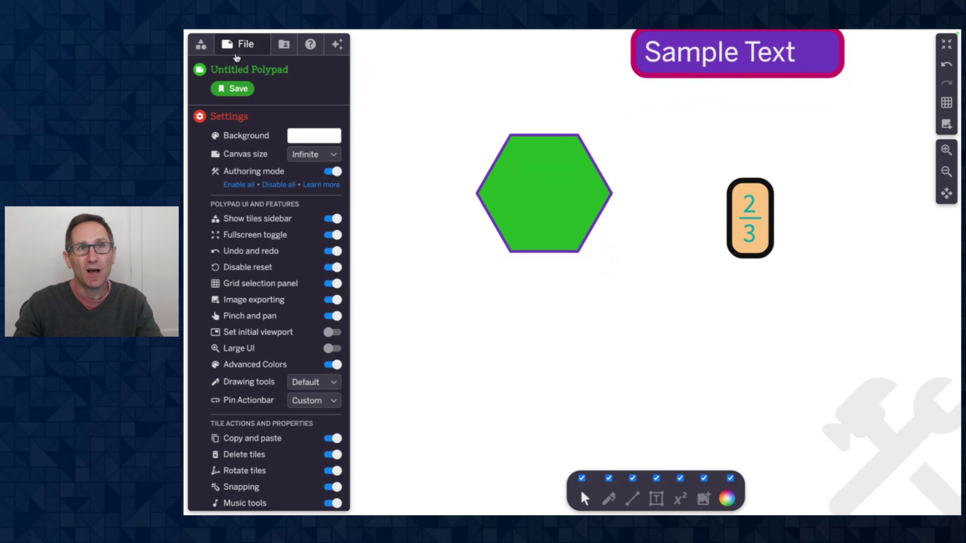
Drag a magenta hexagon and a green pentagon from the geometry tiles onto the canvas.
{"action": "left_click", "coordinate": [200, 44]}
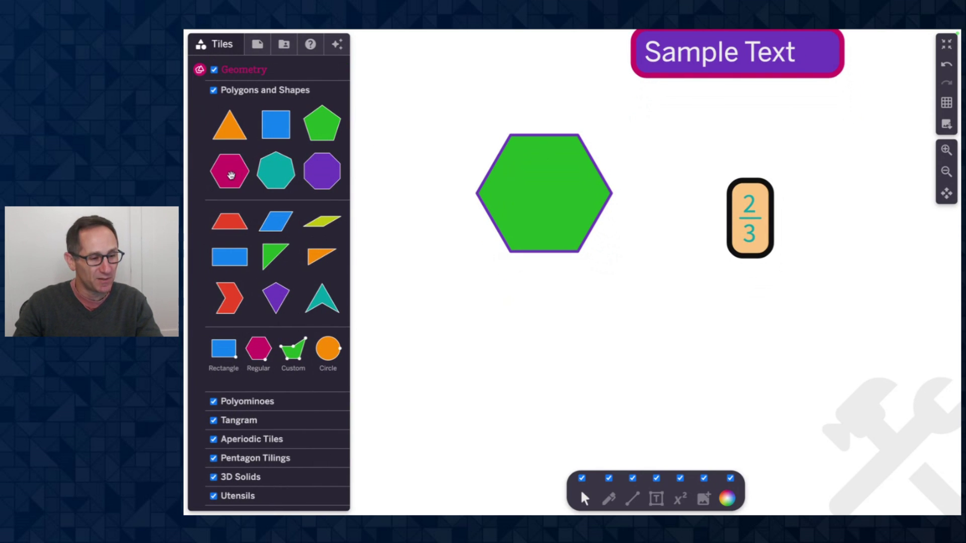
{"action": "left_click_drag", "start_coordinate": [231, 175], "coordinate": [636, 344]}
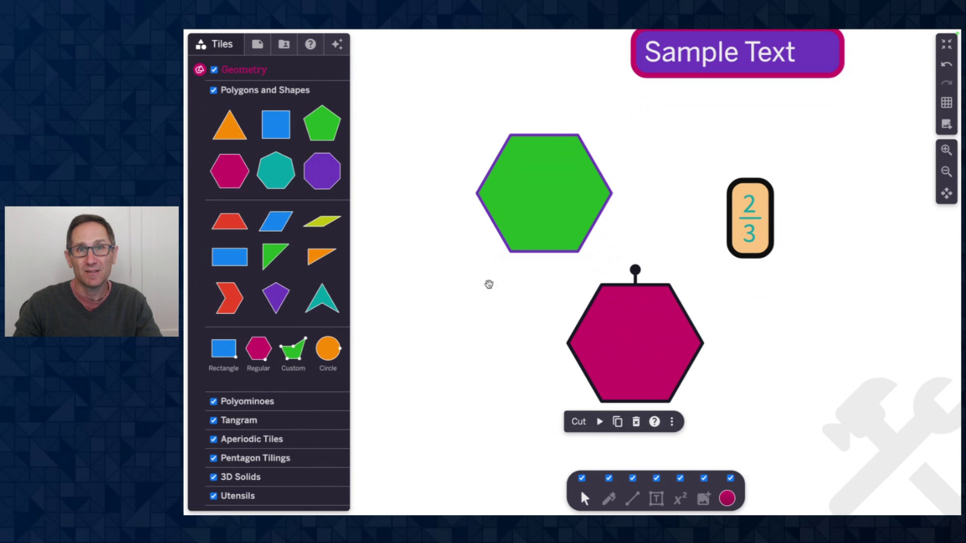
{"action": "left_click_drag", "start_coordinate": [313, 135], "coordinate": [779, 328]}
{"action": "scroll", "coordinate": [861, 260], "scroll_direction": "down", "scroll_amount": 2}
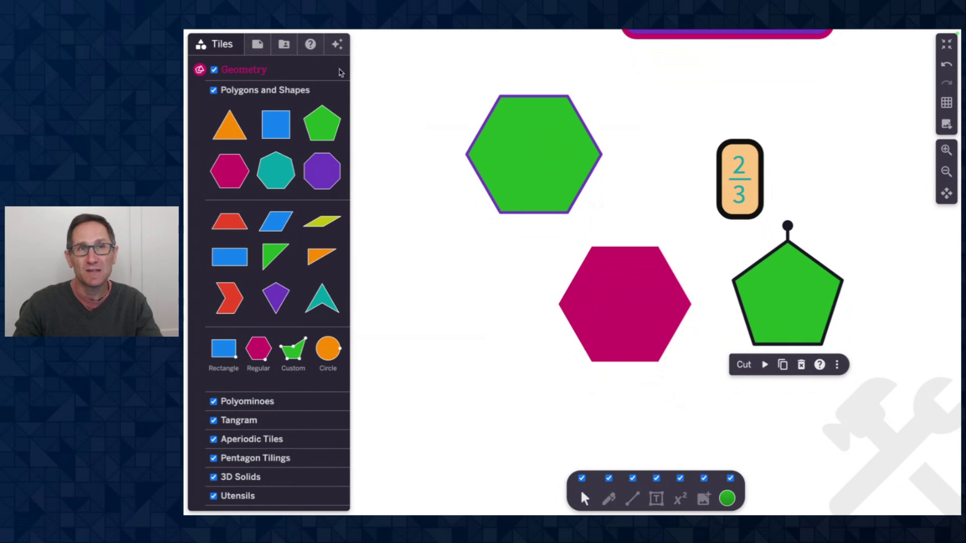
Give the pentagon slightly rounded corners with corner radius 0.1.
{"action": "left_click", "coordinate": [257, 44]}
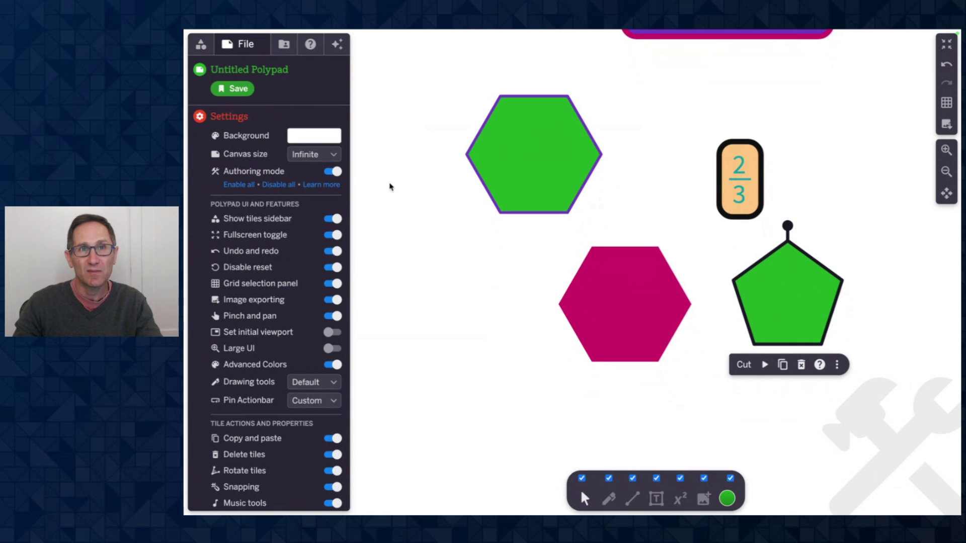
{"action": "left_click", "coordinate": [836, 364]}
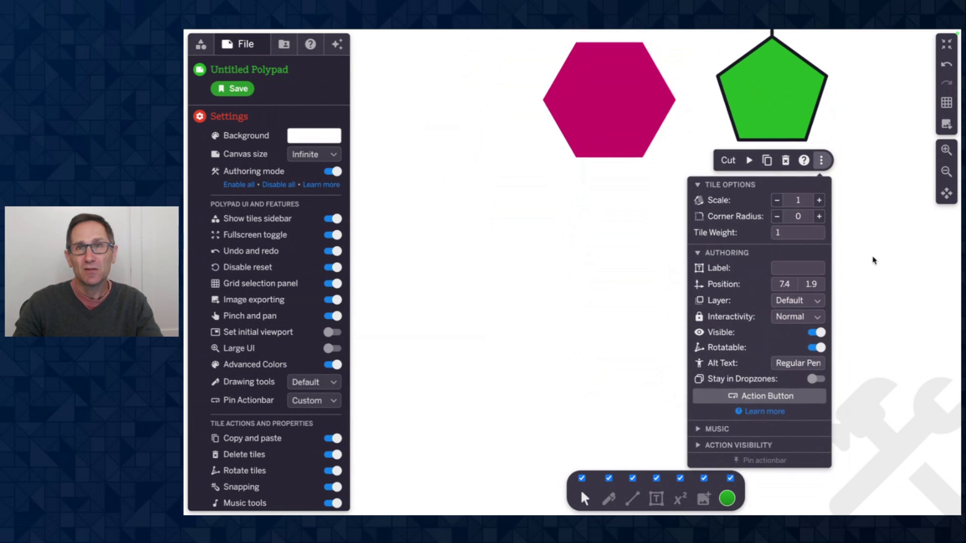
{"action": "left_click", "coordinate": [822, 217]}
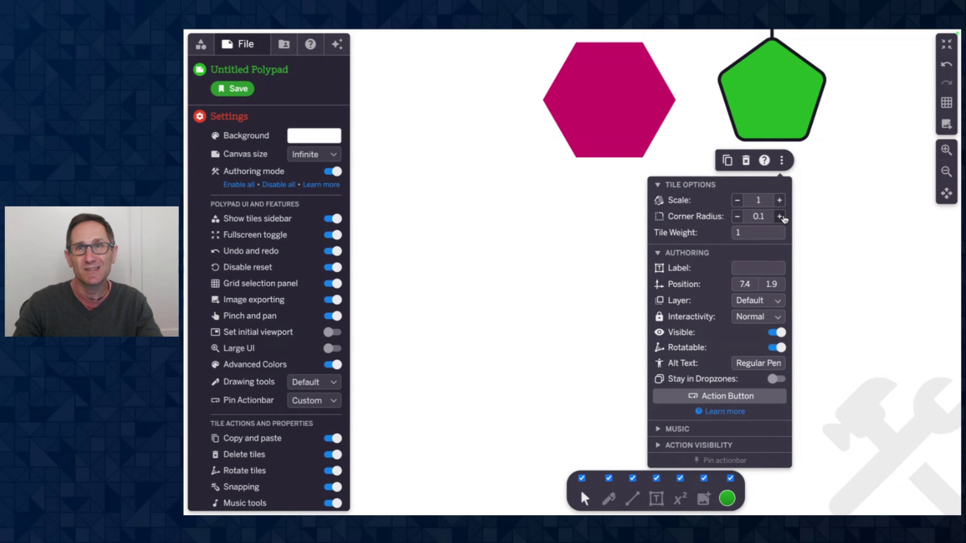
{"action": "left_click", "coordinate": [872, 215]}
Move the pentagon and hexagon lower and round the hexagon's corners to 0.1.
{"action": "left_click_drag", "start_coordinate": [782, 95], "coordinate": [791, 145]}
{"action": "left_click_drag", "start_coordinate": [630, 110], "coordinate": [564, 136]}
{"action": "left_click", "coordinate": [578, 202]}
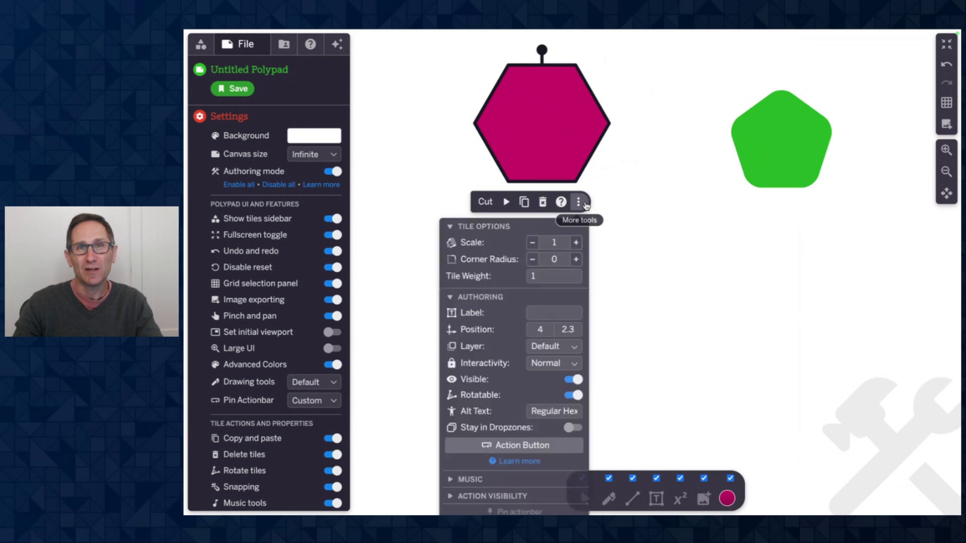
{"action": "left_click", "coordinate": [577, 259]}
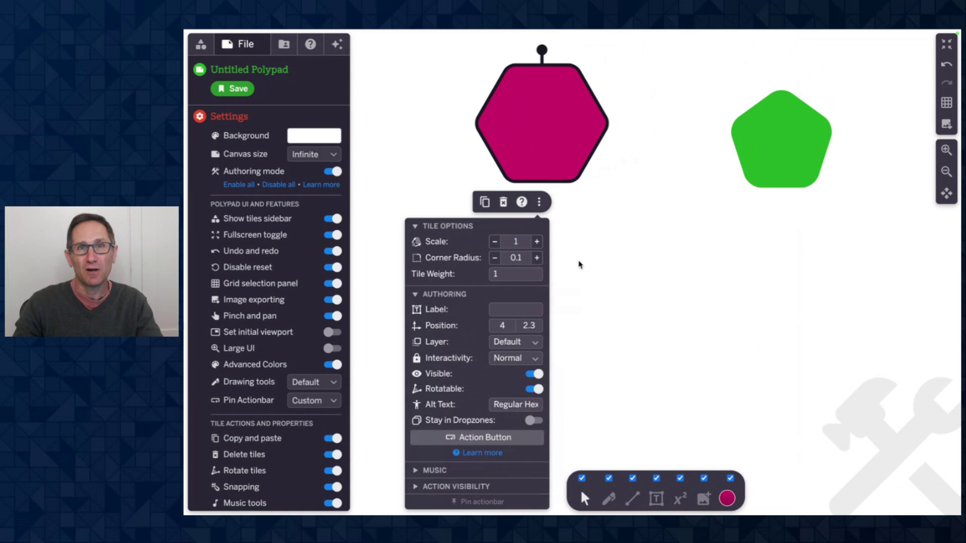
{"action": "left_click", "coordinate": [537, 258]}
{"action": "left_click", "coordinate": [607, 249]}
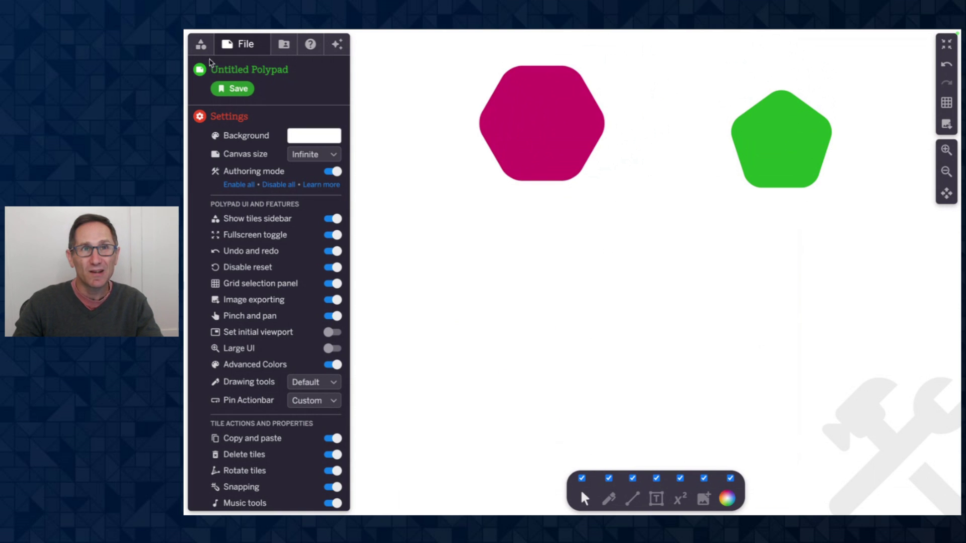
Place a green custom polygon below the pentagon and pull its edges into new corners.
{"action": "left_click", "coordinate": [201, 44]}
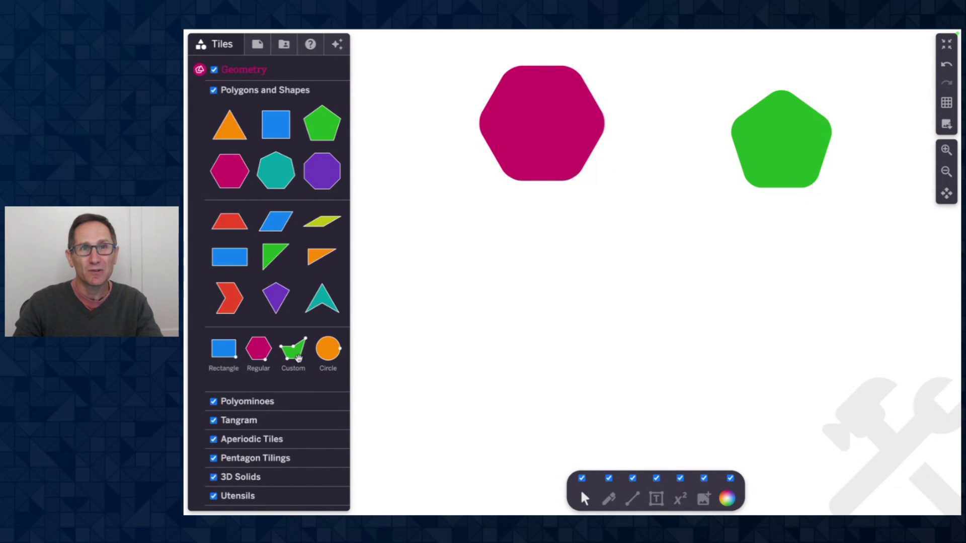
{"action": "left_click_drag", "start_coordinate": [298, 358], "coordinate": [681, 309]}
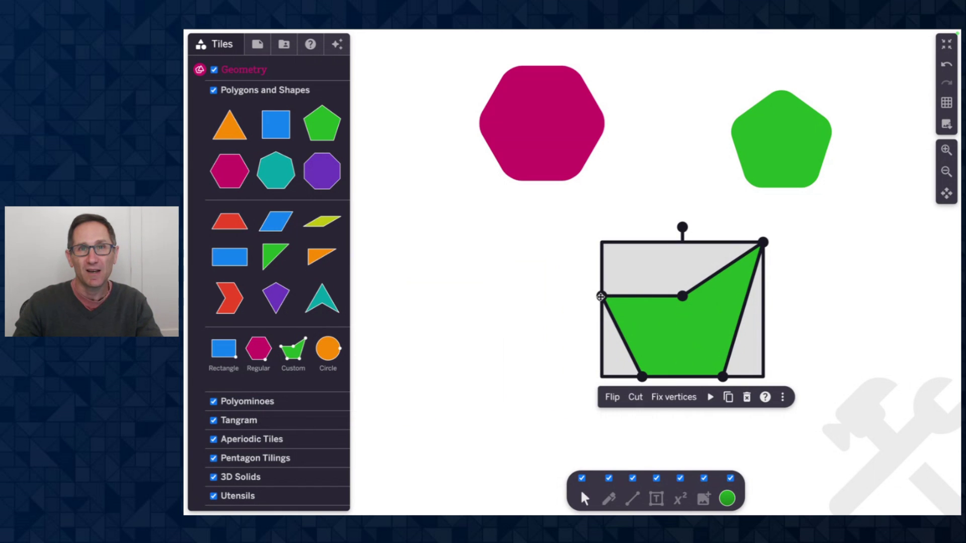
{"action": "left_click_drag", "start_coordinate": [600, 297], "coordinate": [562, 288]}
{"action": "left_click_drag", "start_coordinate": [598, 329], "coordinate": [653, 332]}
{"action": "left_click_drag", "start_coordinate": [635, 293], "coordinate": [629, 215]}
{"action": "left_click_drag", "start_coordinate": [739, 321], "coordinate": [801, 329]}
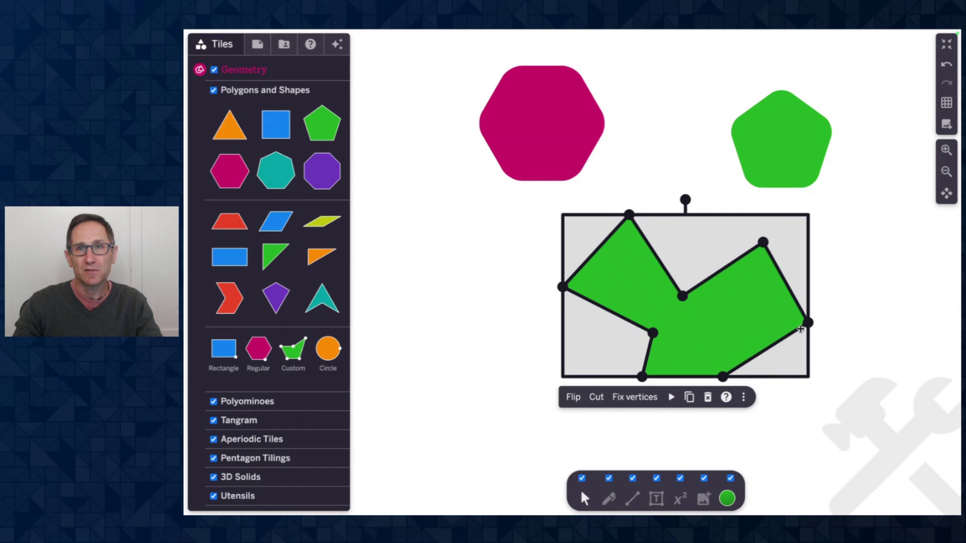
{"action": "left_click_drag", "start_coordinate": [759, 353], "coordinate": [737, 315]}
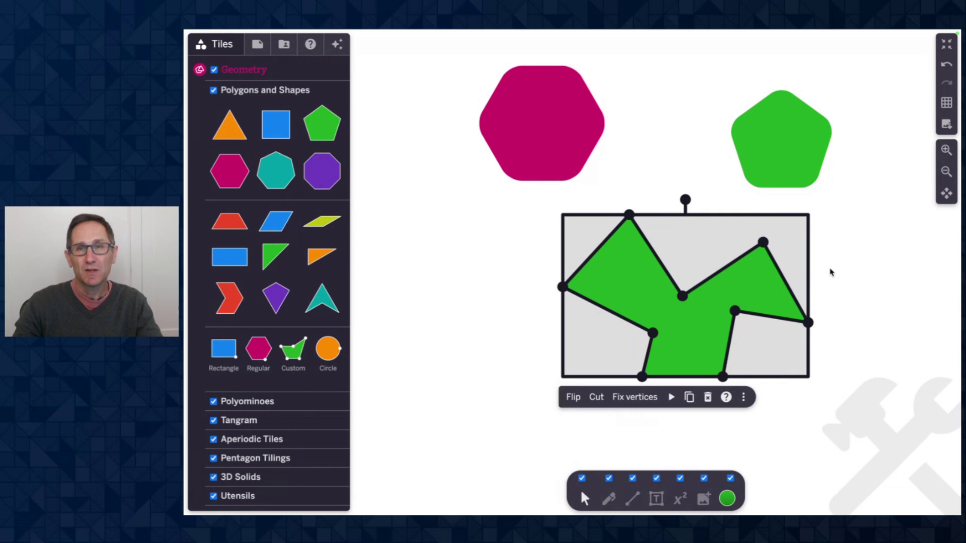
{"action": "left_click", "coordinate": [830, 271]}
Set the custom polygon's corner radius to 0.5.
{"action": "scroll", "coordinate": [831, 272], "scroll_direction": "right", "scroll_amount": 2}
{"action": "scroll", "coordinate": [831, 272], "scroll_direction": "down", "scroll_amount": 1}
{"action": "left_click", "coordinate": [695, 300]}
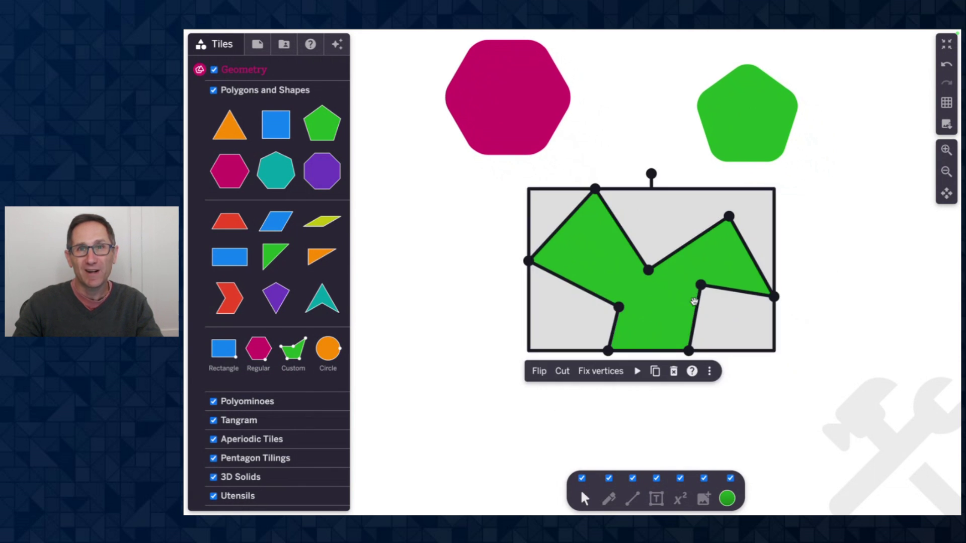
{"action": "left_click", "coordinate": [708, 373]}
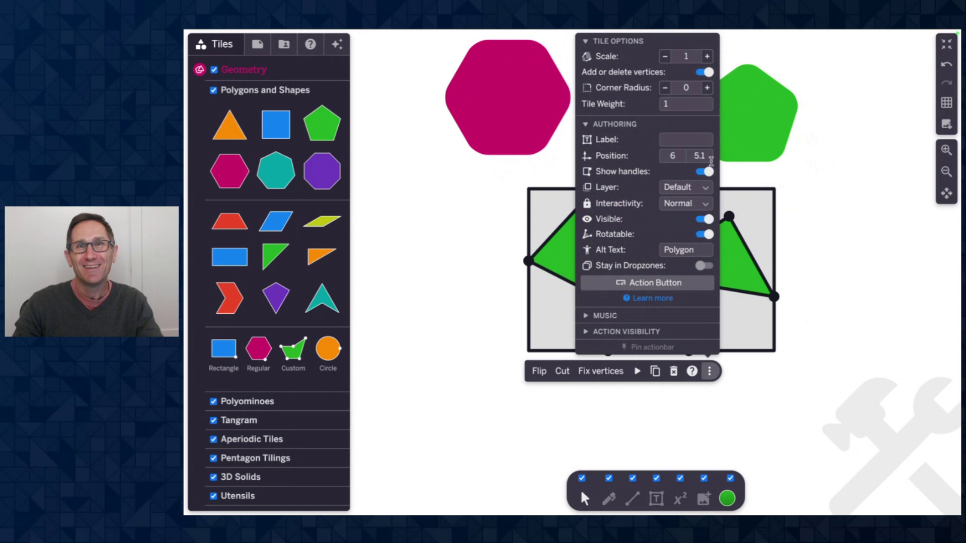
{"action": "left_click", "coordinate": [707, 88]}
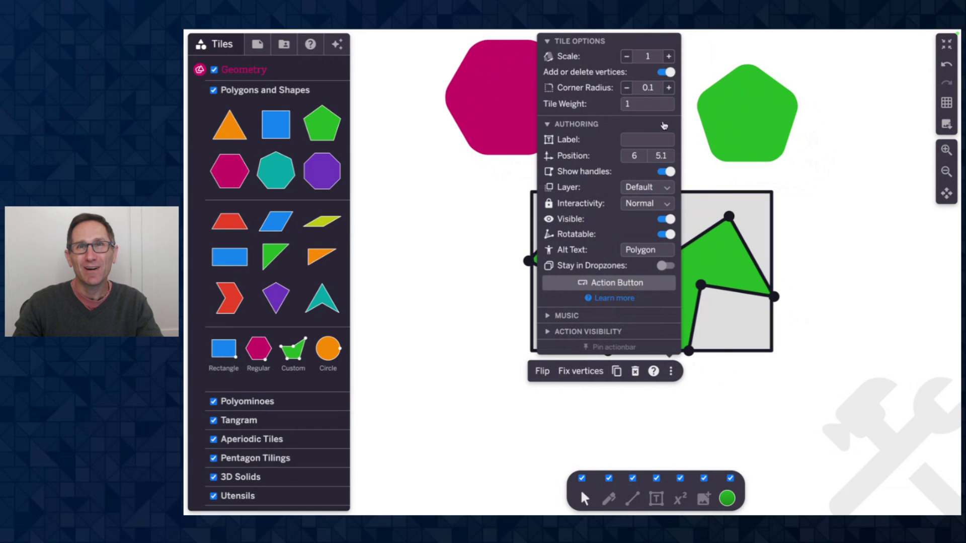
{"action": "left_click", "coordinate": [669, 89]}
{"action": "left_click", "coordinate": [672, 88]}
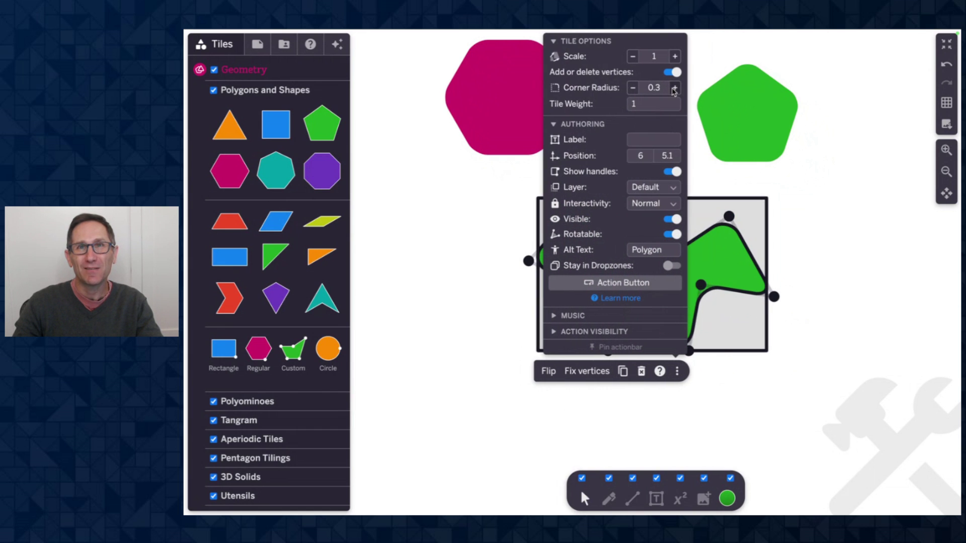
{"action": "left_click", "coordinate": [674, 89]}
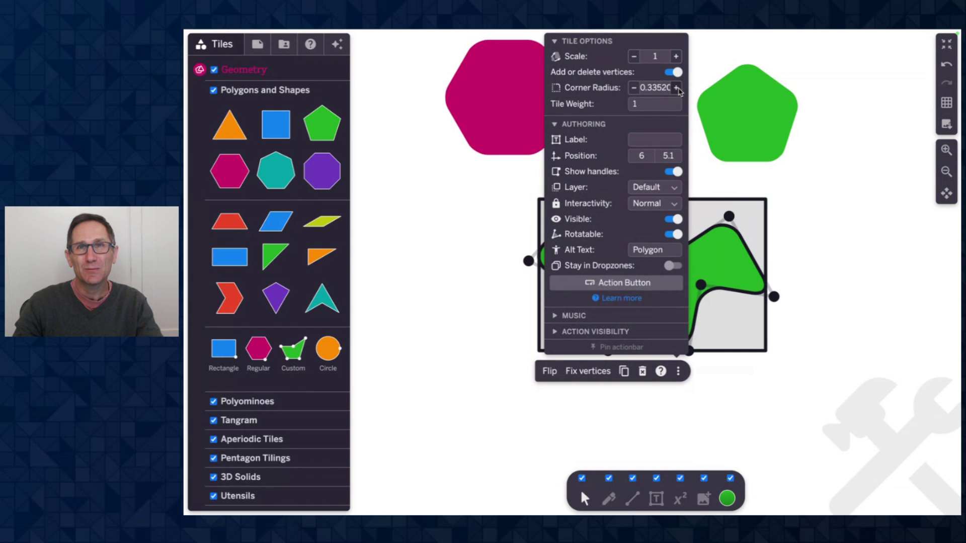
{"action": "double_click", "coordinate": [664, 89]}
{"action": "type", "text": "0"}
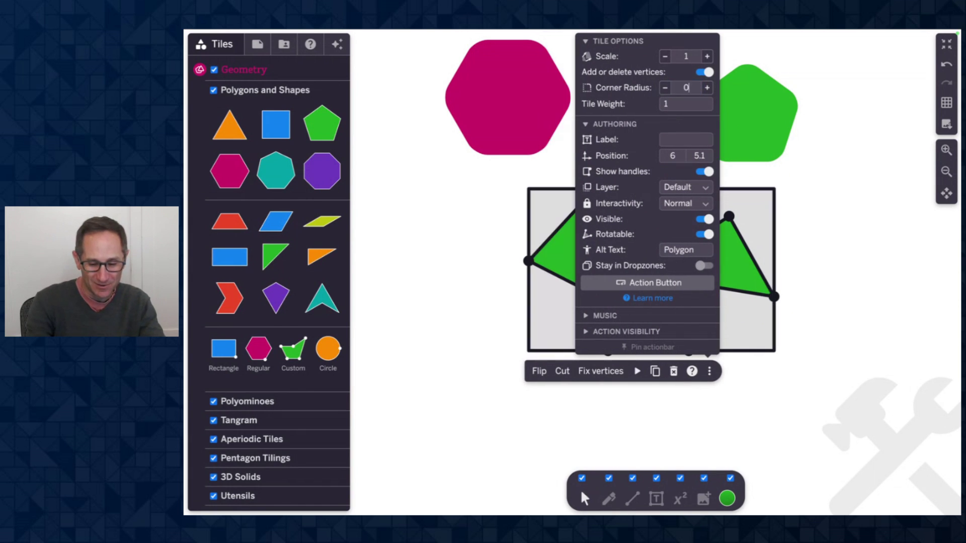
{"action": "key", "text": "super+z"}
{"action": "key", "text": "BackSpace"}
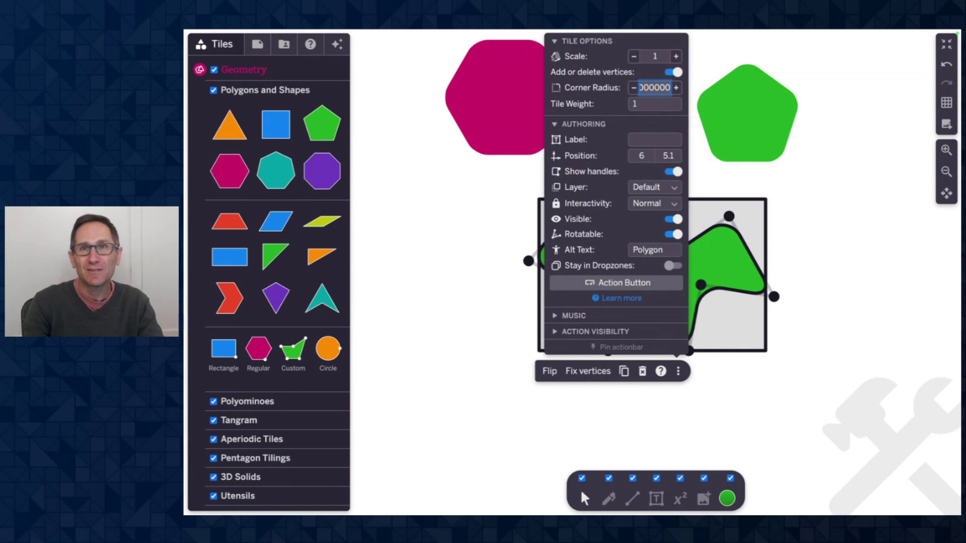
{"action": "key", "text": "BackSpace"}
{"action": "key", "text": "BackSpace"}
{"action": "key", "text": "BackSpace"}
{"action": "key", "text": "BackSpace"}
{"action": "key", "text": "BackSpace"}
{"action": "key", "text": "BackSpace"}
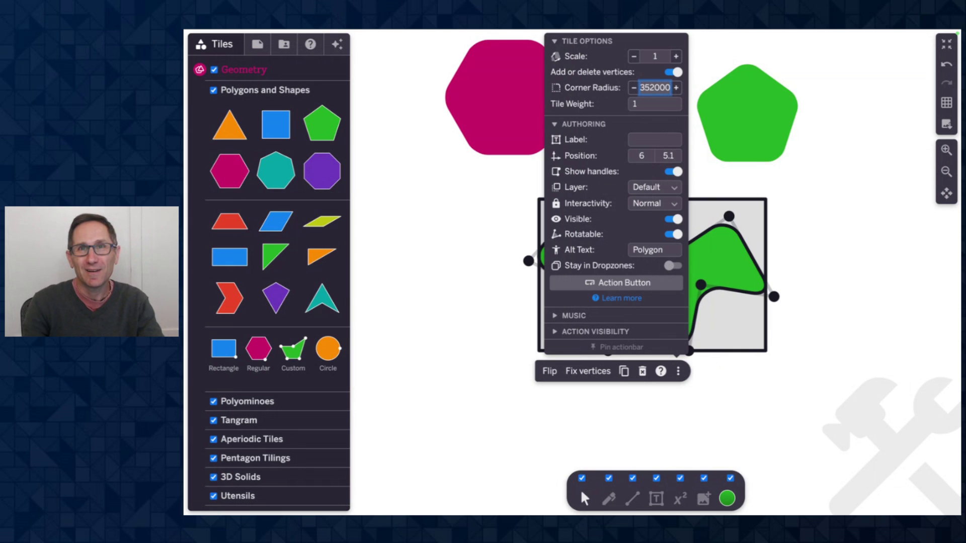
{"action": "key", "text": "BackSpace"}
{"action": "key", "text": "BackSpace"}
{"action": "key", "text": "BackSpace"}
{"action": "key", "text": "BackSpace"}
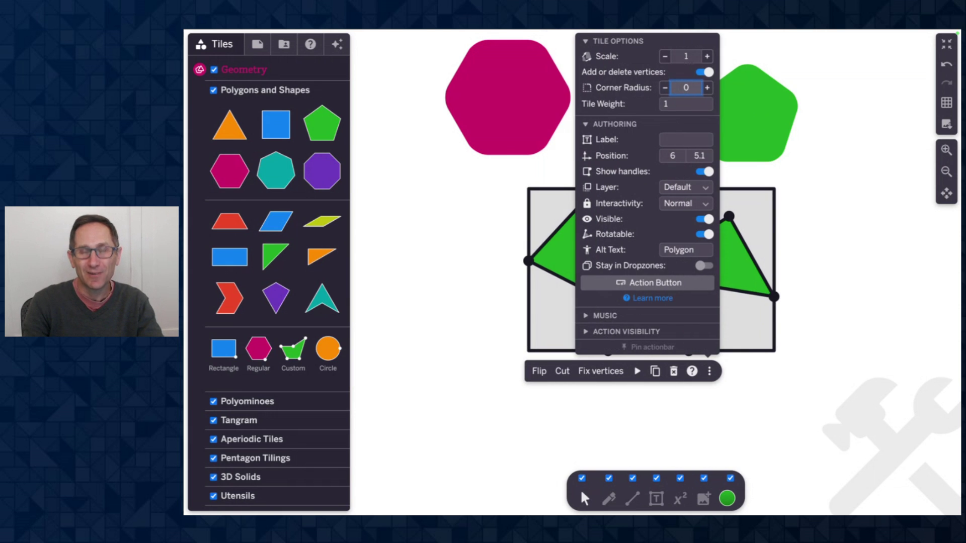
{"action": "type", "text": "5"}
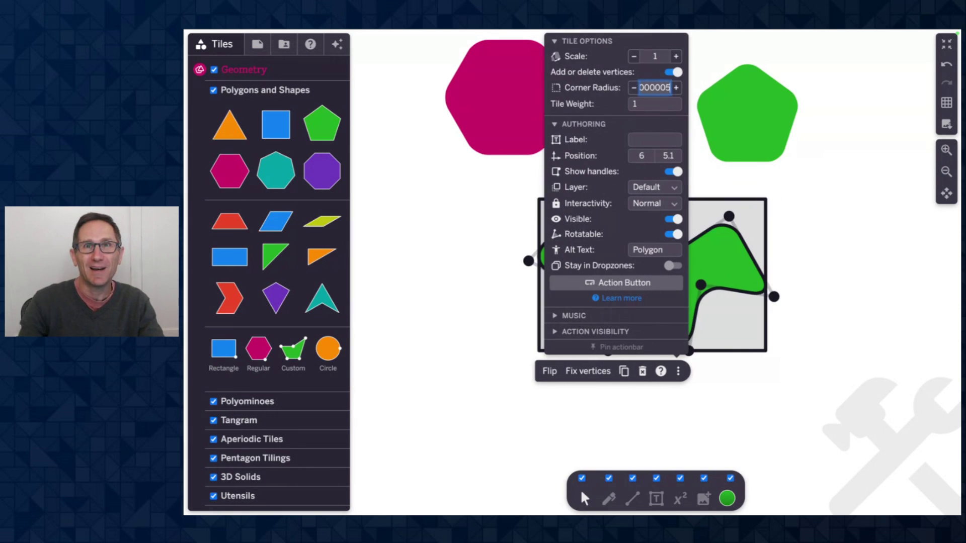
{"action": "left_click", "coordinate": [848, 268]}
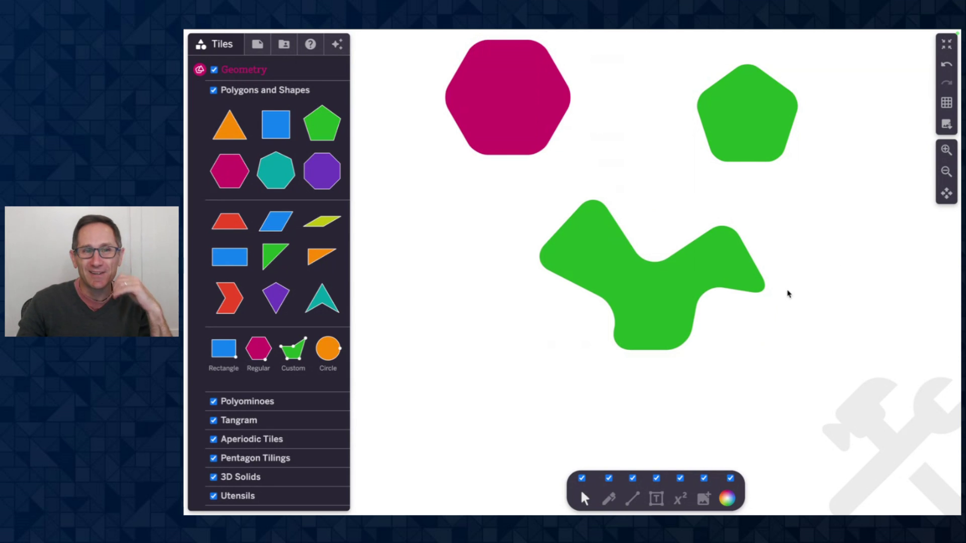
Drag the polygon's left, top and lower vertices outward to make a wider shape.
{"action": "left_click", "coordinate": [683, 275]}
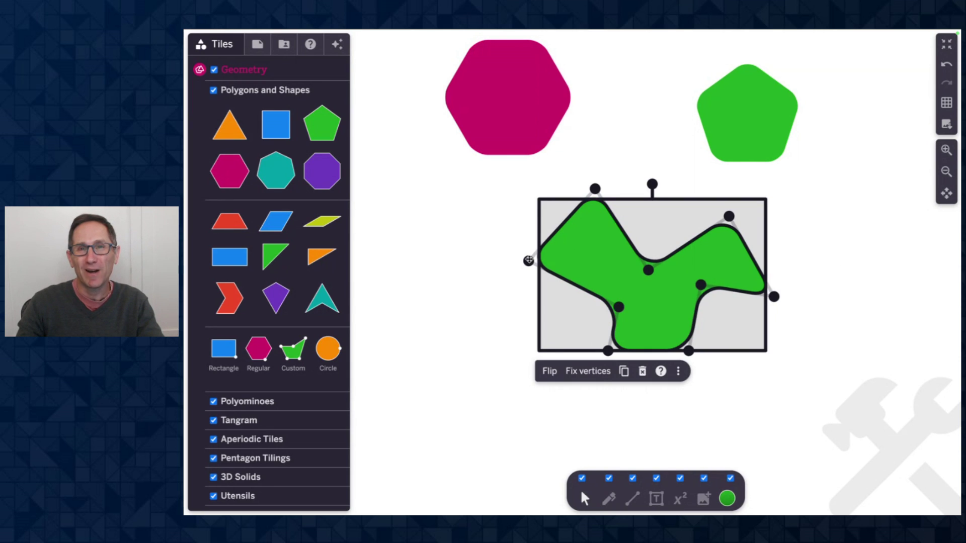
{"action": "left_click_drag", "start_coordinate": [528, 260], "coordinate": [476, 267]}
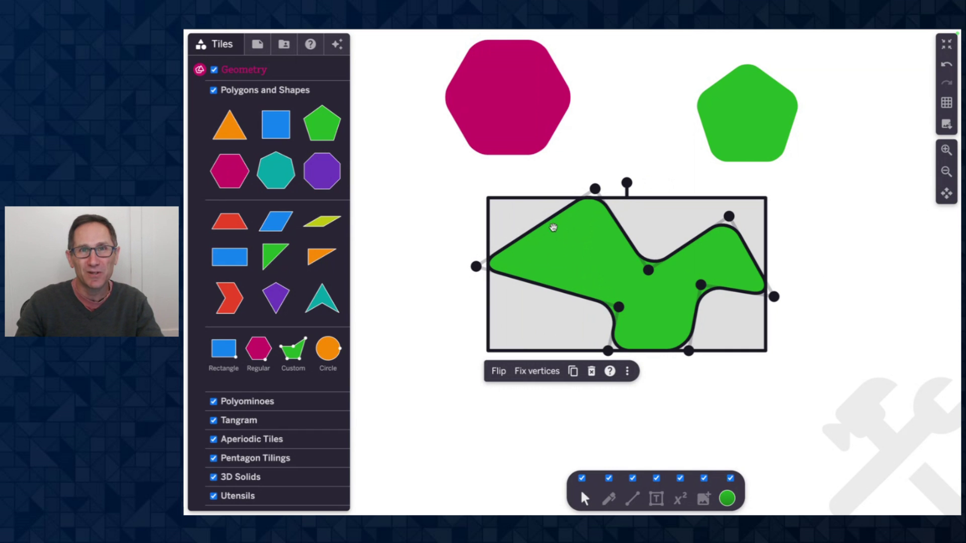
{"action": "mouse_move", "coordinate": [594, 189]}
{"action": "left_mouse_down"}
{"action": "mouse_move", "coordinate": [588, 270]}
{"action": "mouse_move", "coordinate": [580, 176]}
{"action": "left_mouse_up"}
{"action": "left_click", "coordinate": [832, 358]}
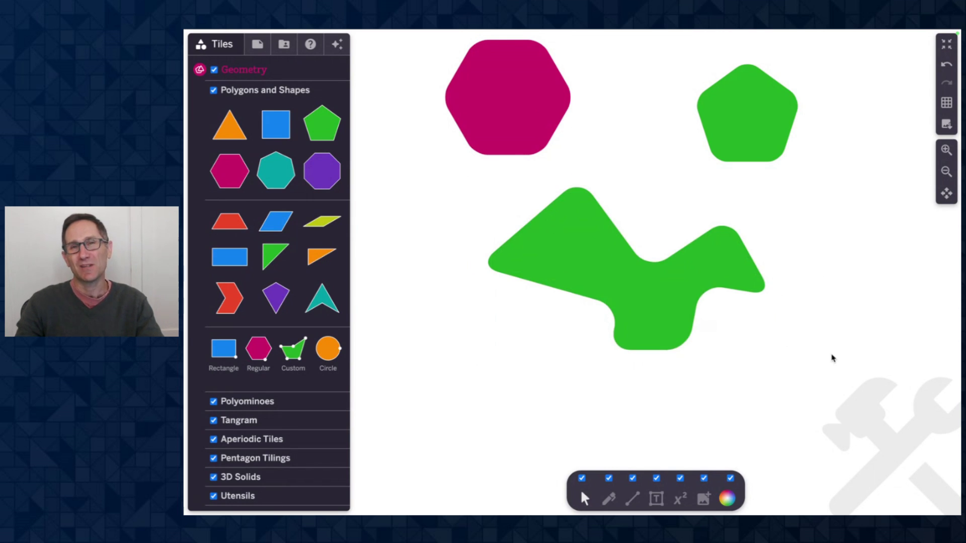
{"action": "left_click", "coordinate": [636, 302]}
{"action": "left_click_drag", "start_coordinate": [617, 307], "coordinate": [484, 406]}
{"action": "left_click_drag", "start_coordinate": [475, 266], "coordinate": [472, 177]}
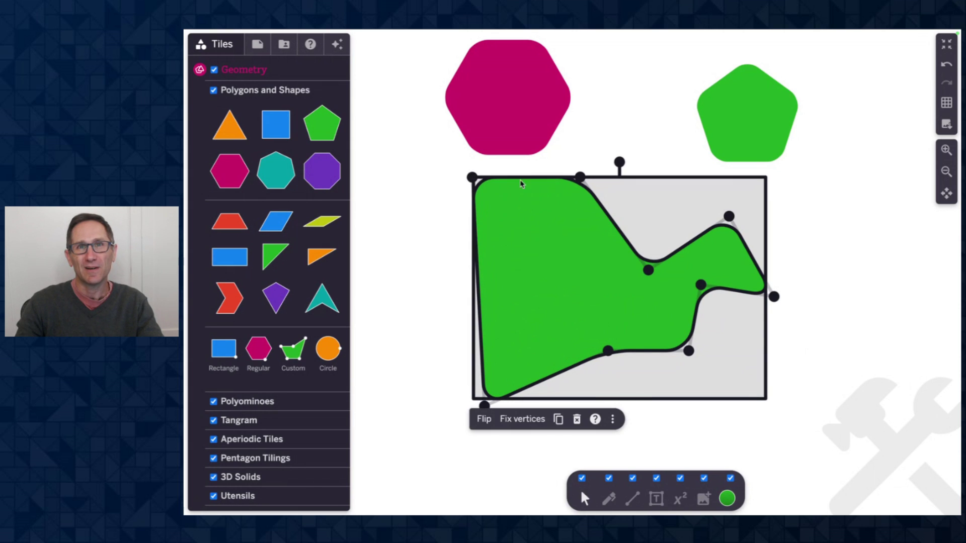
Add vertices and pull edges in to form the E's upper notch and top arm.
{"action": "left_click", "coordinate": [610, 216]}
{"action": "left_click", "coordinate": [594, 215]}
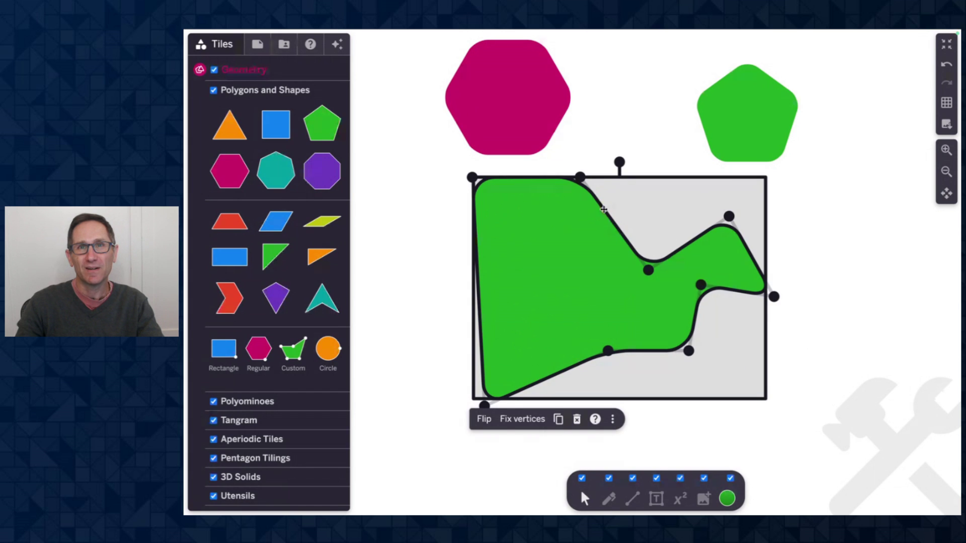
{"action": "left_click", "coordinate": [604, 210]}
{"action": "left_click_drag", "start_coordinate": [621, 234], "coordinate": [533, 229]}
{"action": "left_click_drag", "start_coordinate": [580, 176], "coordinate": [605, 178]}
{"action": "left_click_drag", "start_coordinate": [652, 268], "coordinate": [540, 281]}
{"action": "left_click_drag", "start_coordinate": [729, 218], "coordinate": [634, 293]}
Shape the E's lower notch and right arm, and square off its bottom.
{"action": "left_click_drag", "start_coordinate": [701, 283], "coordinate": [540, 321]}
{"action": "left_click_drag", "start_coordinate": [607, 351], "coordinate": [692, 375]}
{"action": "left_click_drag", "start_coordinate": [613, 387], "coordinate": [644, 370]}
{"action": "left_click", "coordinate": [784, 329]}
{"action": "left_click", "coordinate": [647, 393]}
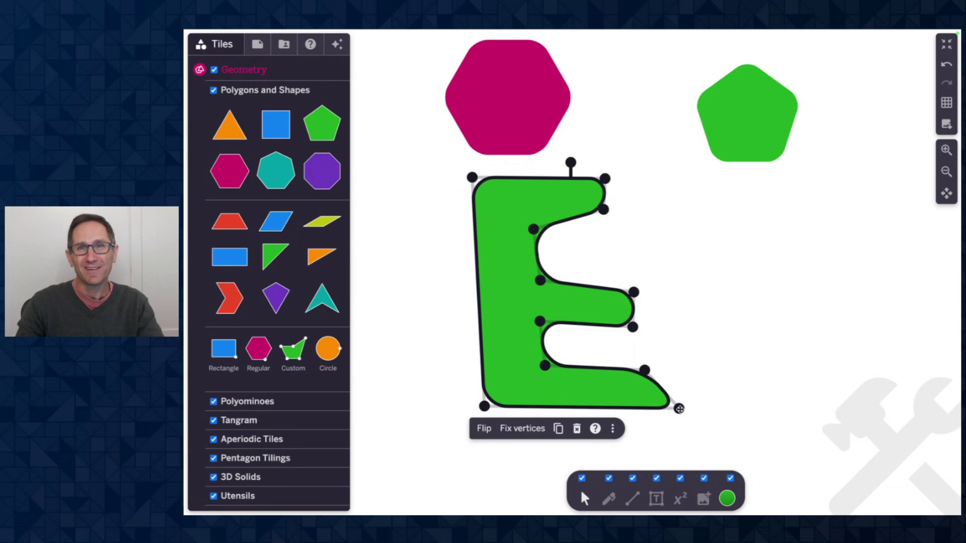
{"action": "left_click_drag", "start_coordinate": [679, 408], "coordinate": [642, 405]}
{"action": "left_click", "coordinate": [735, 361]}
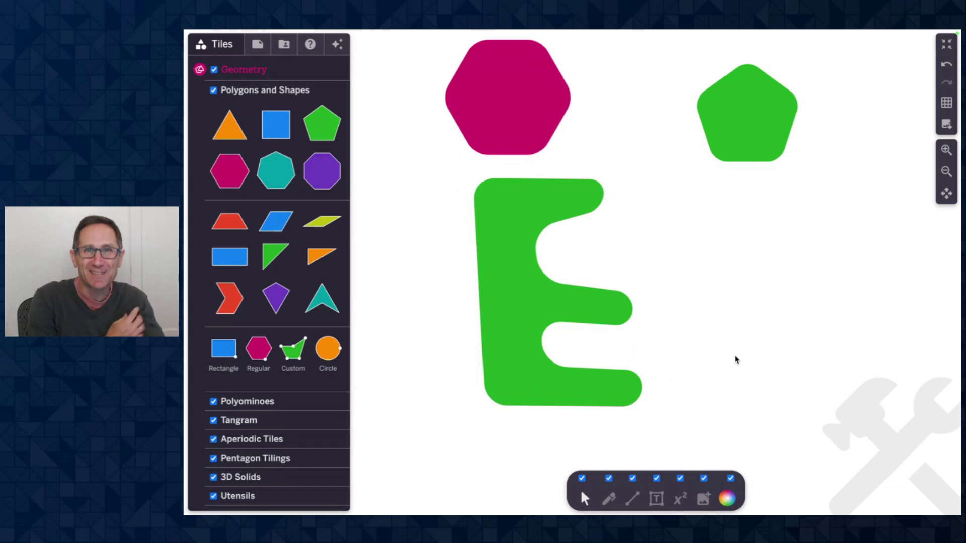
Drag the E's top-arm corners to the right to lengthen the arm.
{"action": "scroll", "coordinate": [735, 360], "scroll_direction": "right", "scroll_amount": 1}
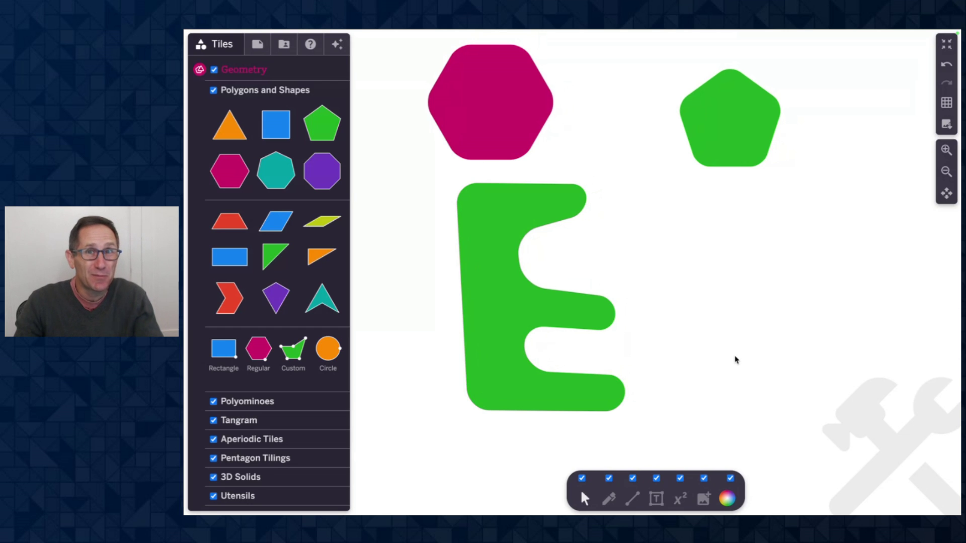
{"action": "left_click", "coordinate": [546, 193]}
{"action": "left_click_drag", "start_coordinate": [587, 182], "coordinate": [618, 181]}
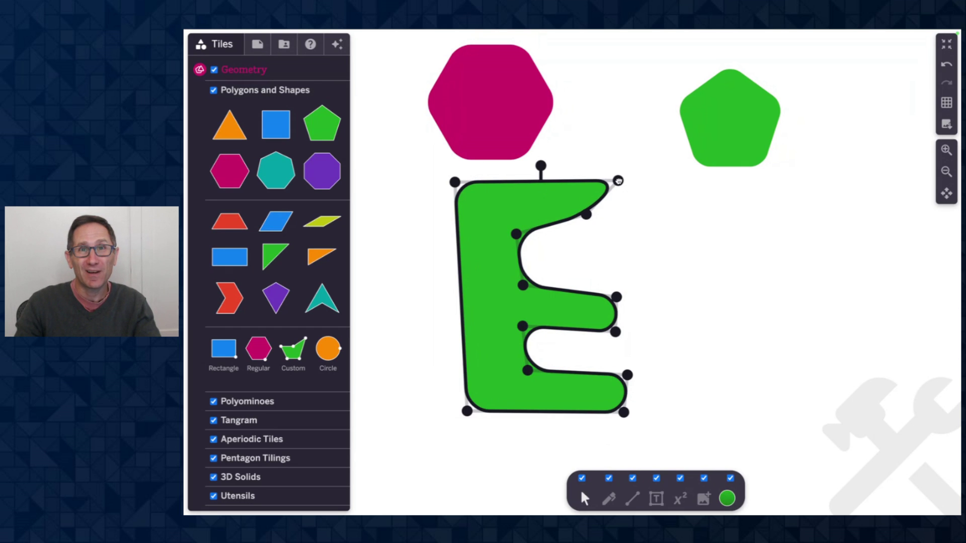
{"action": "left_click_drag", "start_coordinate": [589, 216], "coordinate": [618, 216]}
{"action": "left_click", "coordinate": [713, 259]}
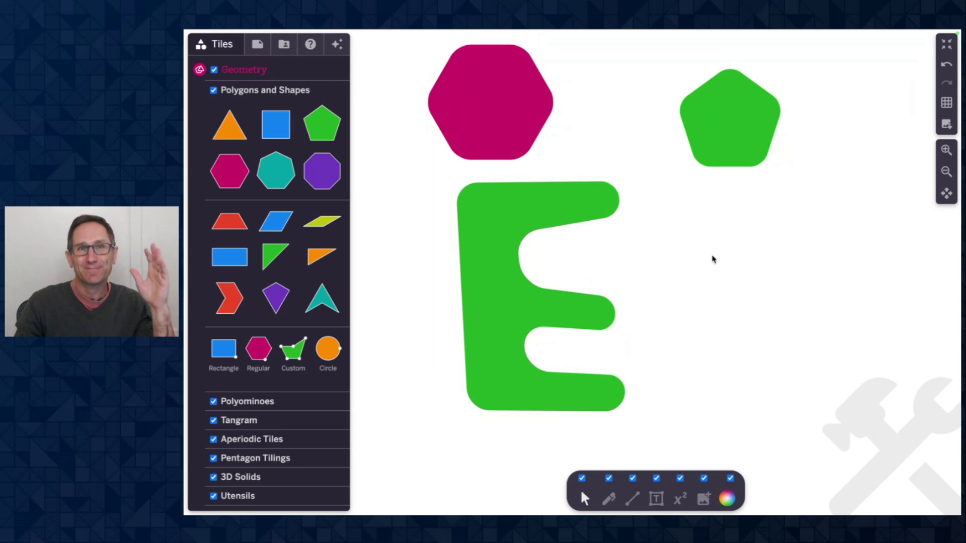
Scroll to the beagle image and add a blue square tile beside it.
{"action": "scroll", "coordinate": [713, 259], "scroll_direction": "down", "scroll_amount": 5}
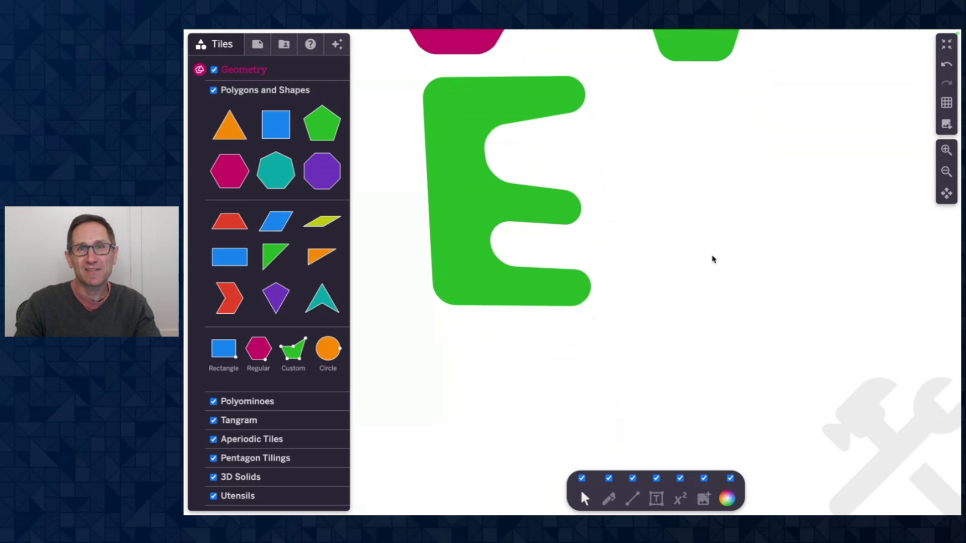
{"action": "scroll", "coordinate": [713, 260], "scroll_direction": "down", "scroll_amount": 3}
{"action": "scroll", "coordinate": [713, 259], "scroll_direction": "up", "scroll_amount": 2}
{"action": "scroll", "coordinate": [713, 259], "scroll_direction": "down", "scroll_amount": 10}
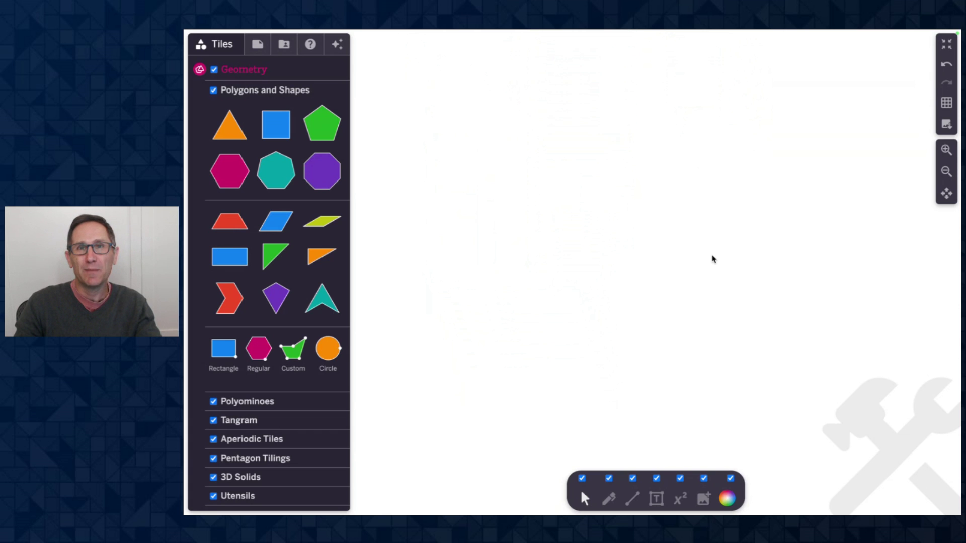
{"action": "scroll", "coordinate": [713, 259], "scroll_direction": "down", "scroll_amount": 3}
{"action": "left_click_drag", "start_coordinate": [754, 419], "coordinate": [670, 118]}
{"action": "scroll", "coordinate": [884, 274], "scroll_direction": "up", "scroll_amount": 5}
{"action": "scroll", "coordinate": [818, 327], "scroll_direction": "down", "scroll_amount": 2}
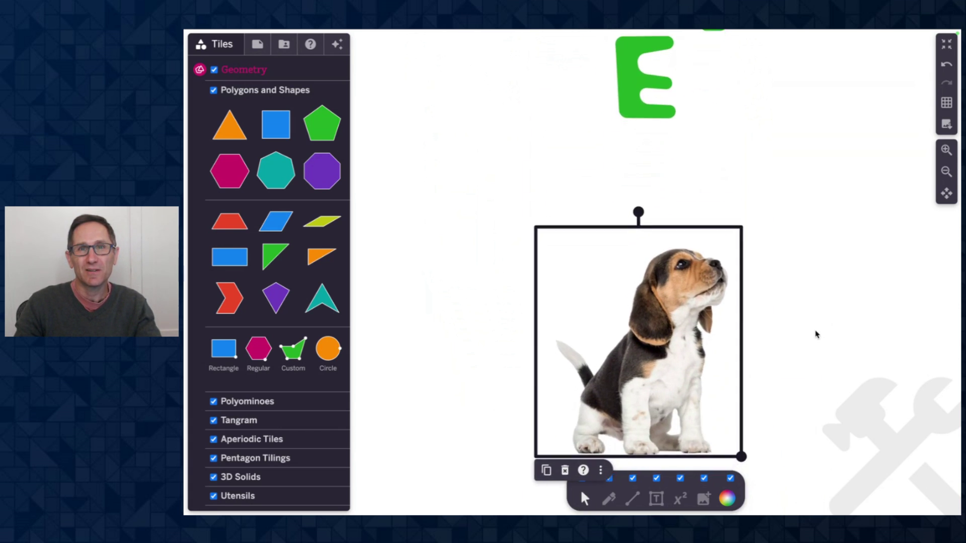
{"action": "scroll", "coordinate": [808, 397], "scroll_direction": "up", "scroll_amount": 3, "text": "ctrl"}
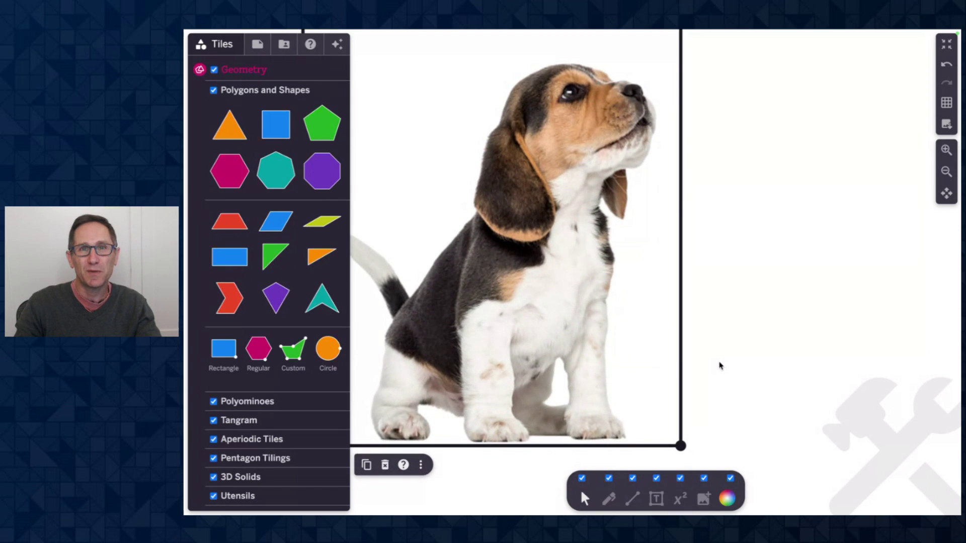
{"action": "scroll", "coordinate": [705, 371], "scroll_direction": "down", "scroll_amount": 2, "text": "ctrl"}
{"action": "scroll", "coordinate": [706, 371], "scroll_direction": "left", "scroll_amount": 4}
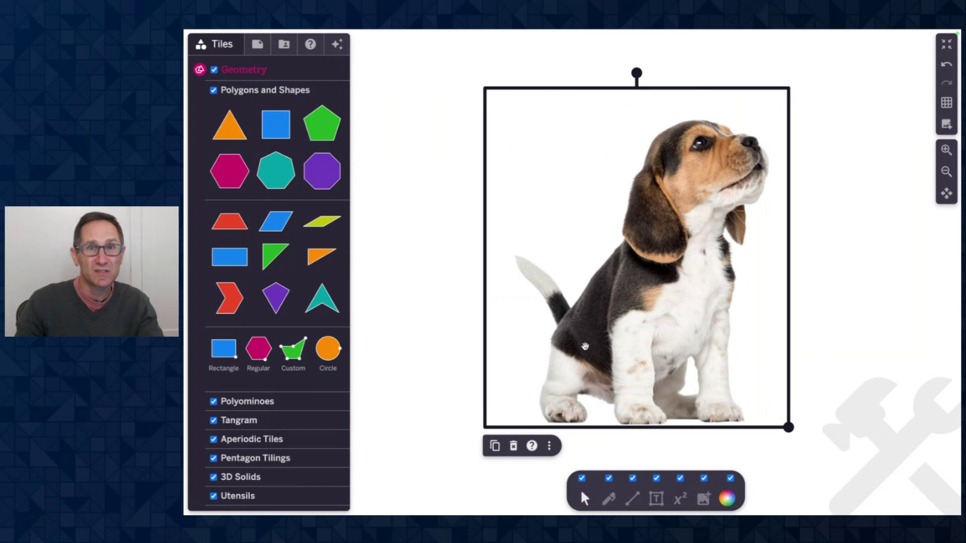
{"action": "left_click_drag", "start_coordinate": [275, 125], "coordinate": [556, 166]}
Reposition the beagle image and move the blue square further left.
{"action": "left_click", "coordinate": [650, 240]}
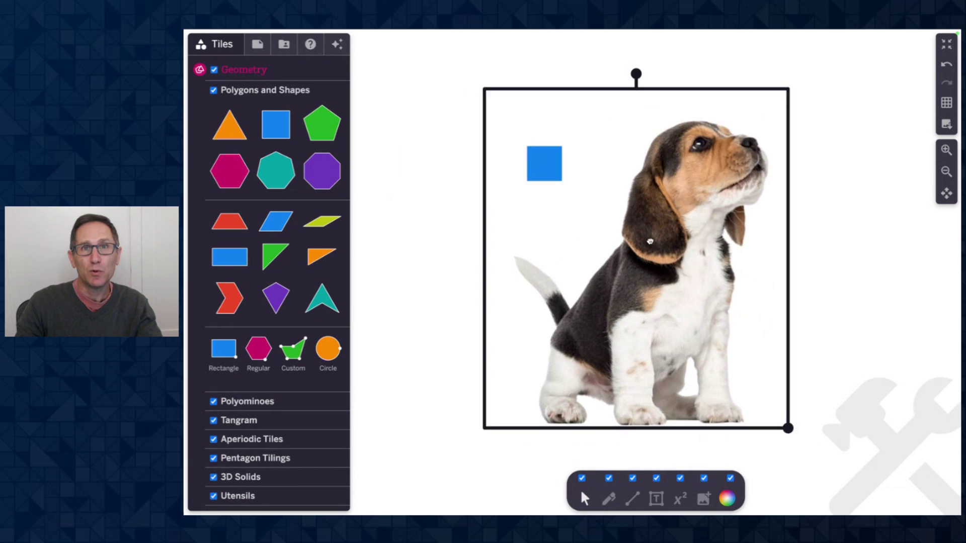
{"action": "mouse_move", "coordinate": [650, 242]}
{"action": "left_mouse_down"}
{"action": "mouse_move", "coordinate": [628, 235]}
{"action": "mouse_move", "coordinate": [657, 244]}
{"action": "left_mouse_up"}
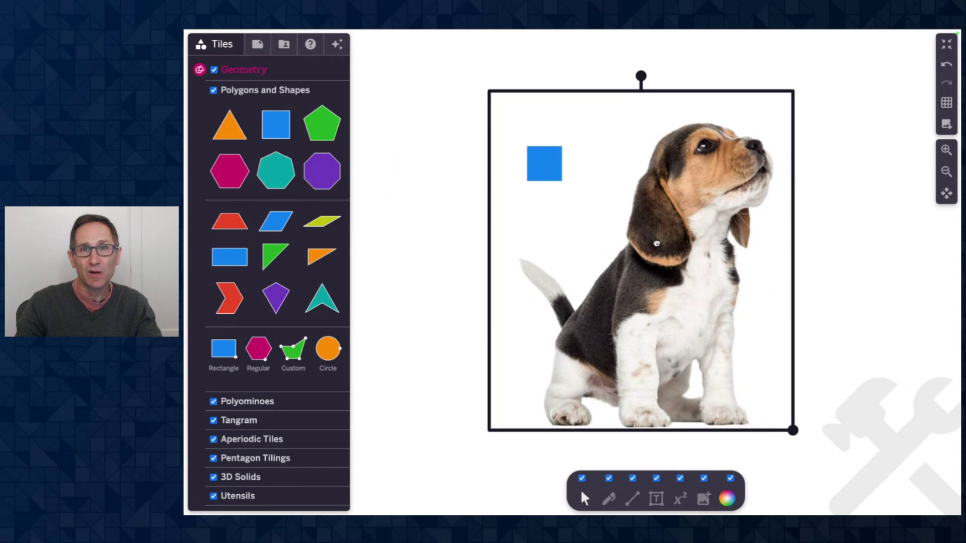
{"action": "left_click_drag", "start_coordinate": [538, 165], "coordinate": [620, 174]}
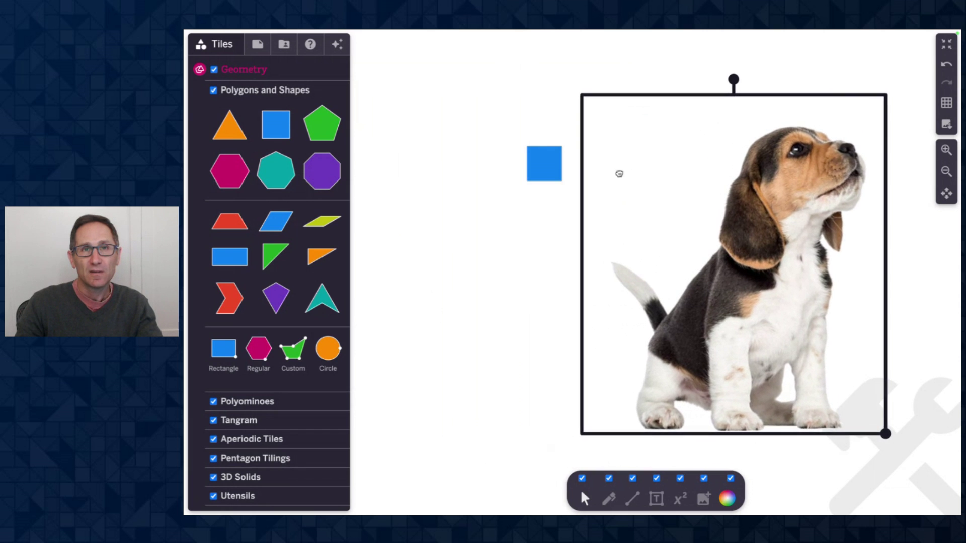
{"action": "left_click_drag", "start_coordinate": [543, 164], "coordinate": [474, 157]}
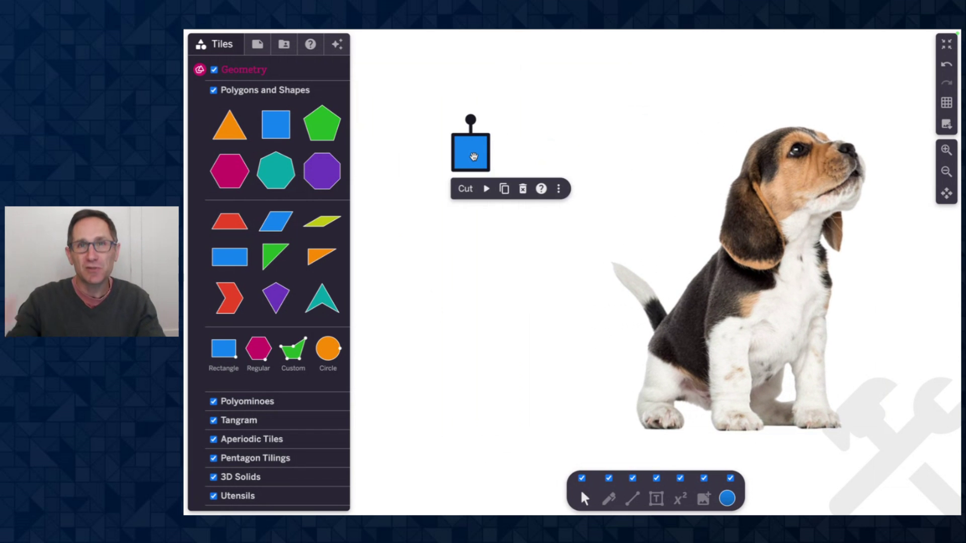
{"action": "left_click_drag", "start_coordinate": [770, 256], "coordinate": [726, 248]}
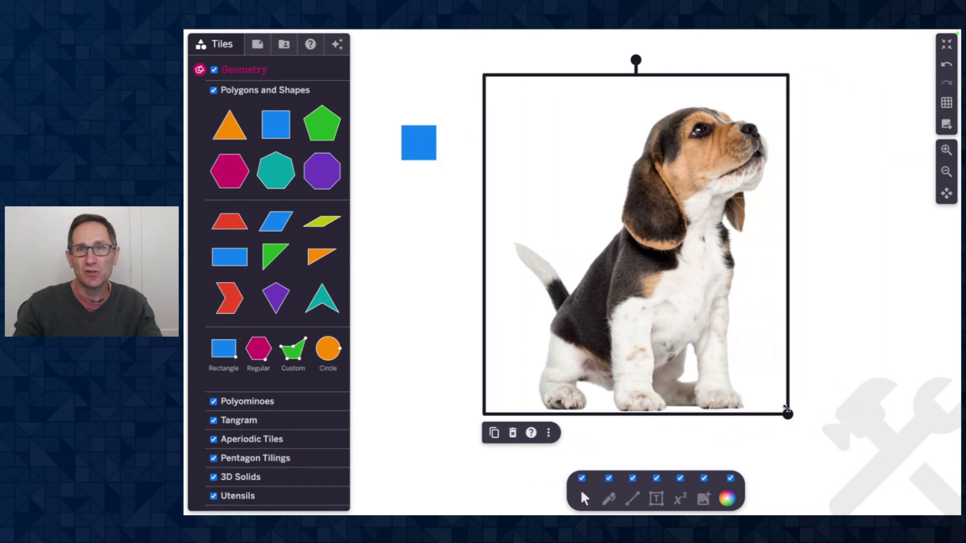
{"action": "scroll", "coordinate": [786, 409], "scroll_direction": "down", "scroll_amount": 3}
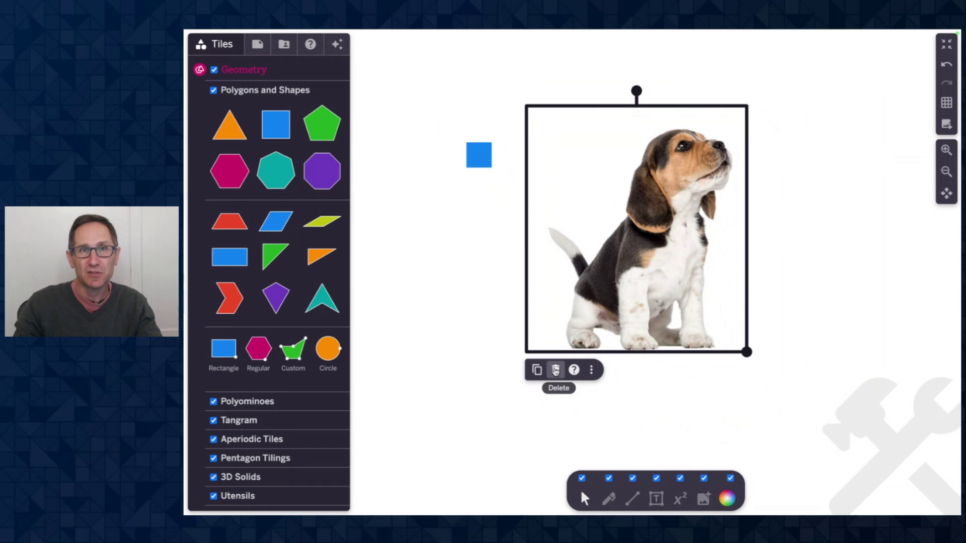
{"action": "left_click", "coordinate": [258, 48]}
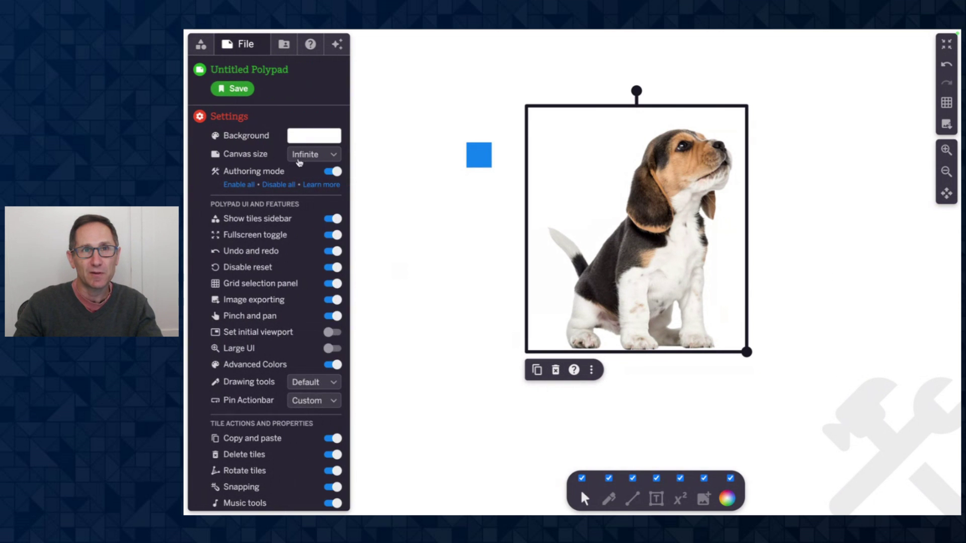
{"action": "key", "text": "ctrl+Up"}
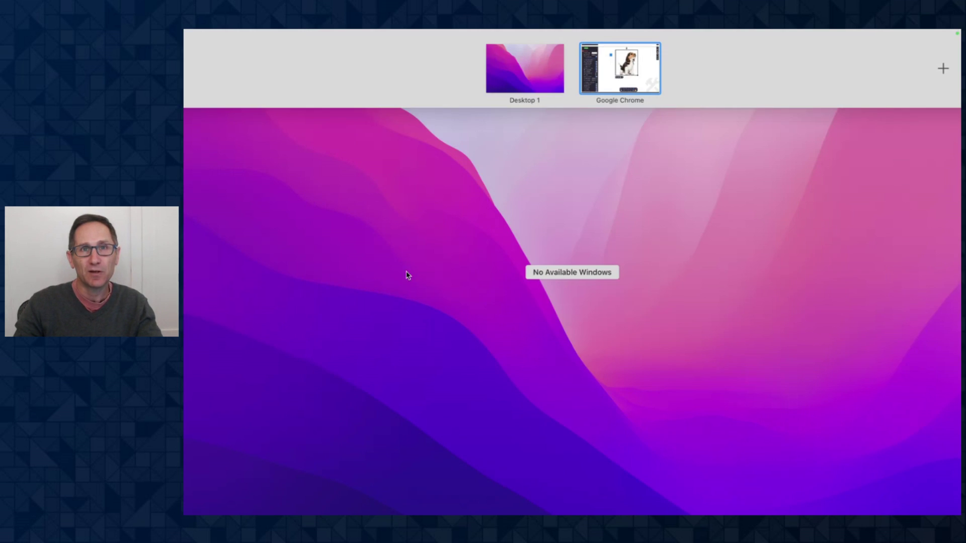
{"action": "left_click", "coordinate": [407, 274]}
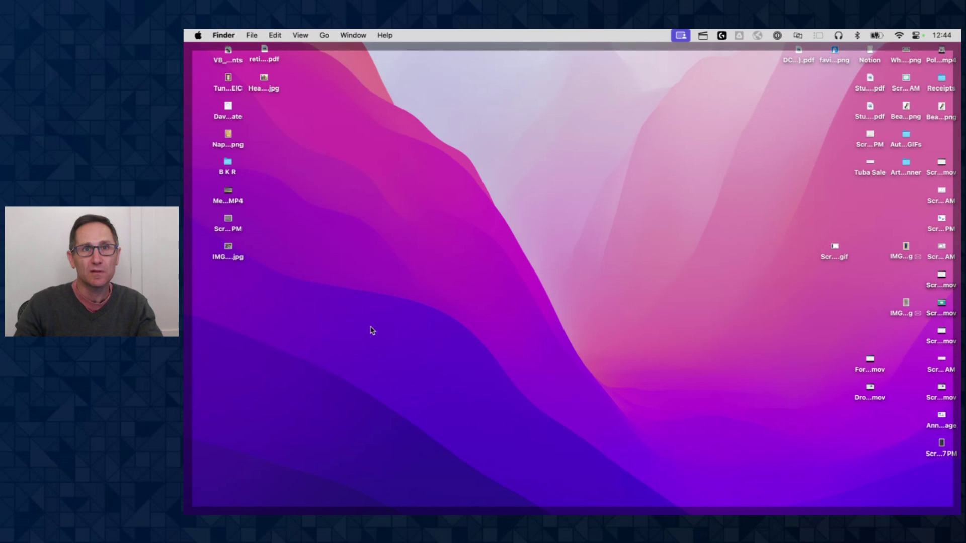
{"action": "key", "text": "ctrl+Right"}
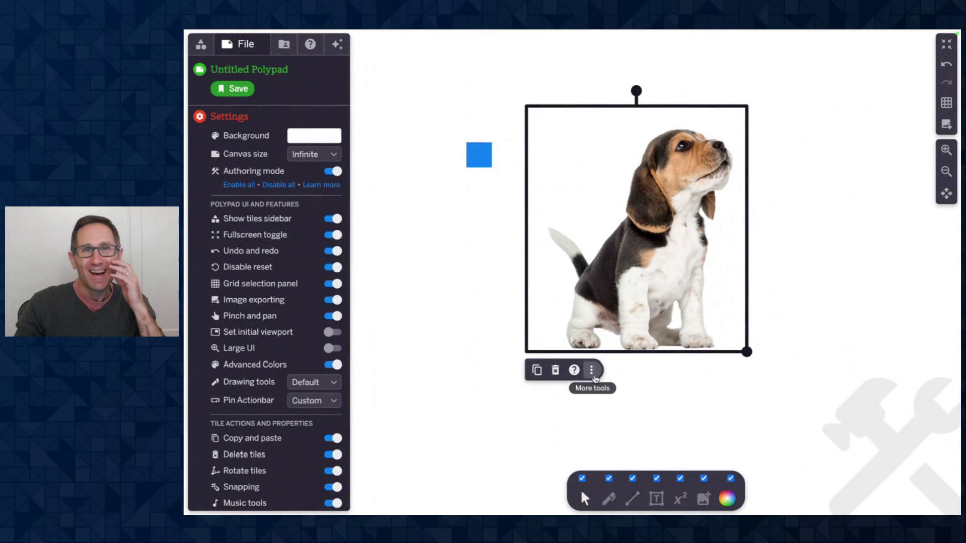
Give the beagle image a drop shadow and nudge it into place.
{"action": "left_click", "coordinate": [591, 370]}
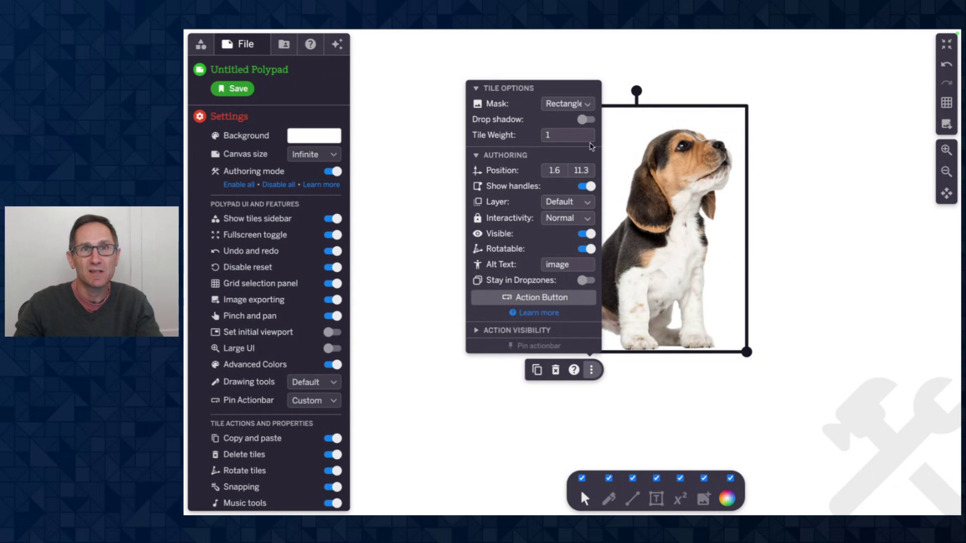
{"action": "left_click", "coordinate": [588, 121]}
{"action": "left_click", "coordinate": [754, 425]}
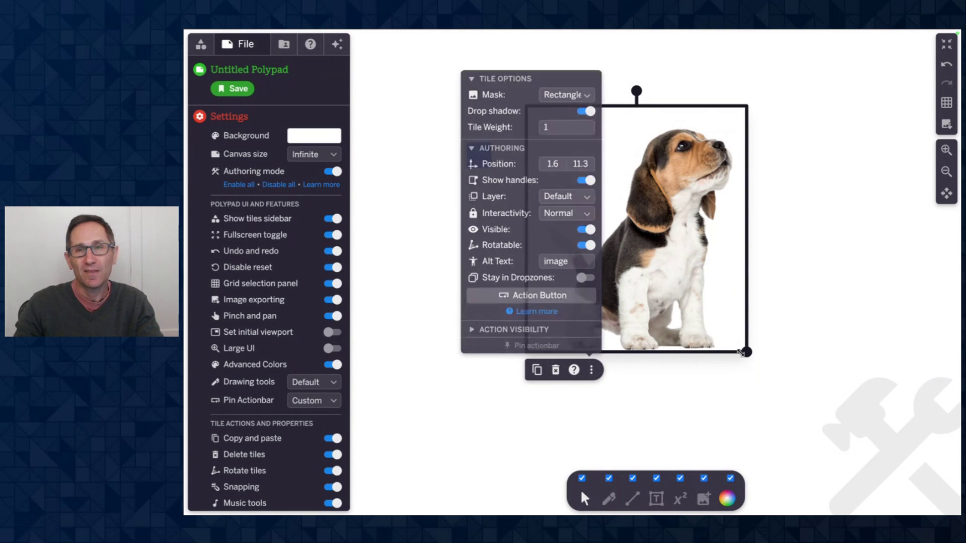
{"action": "left_click_drag", "start_coordinate": [718, 330], "coordinate": [725, 323]}
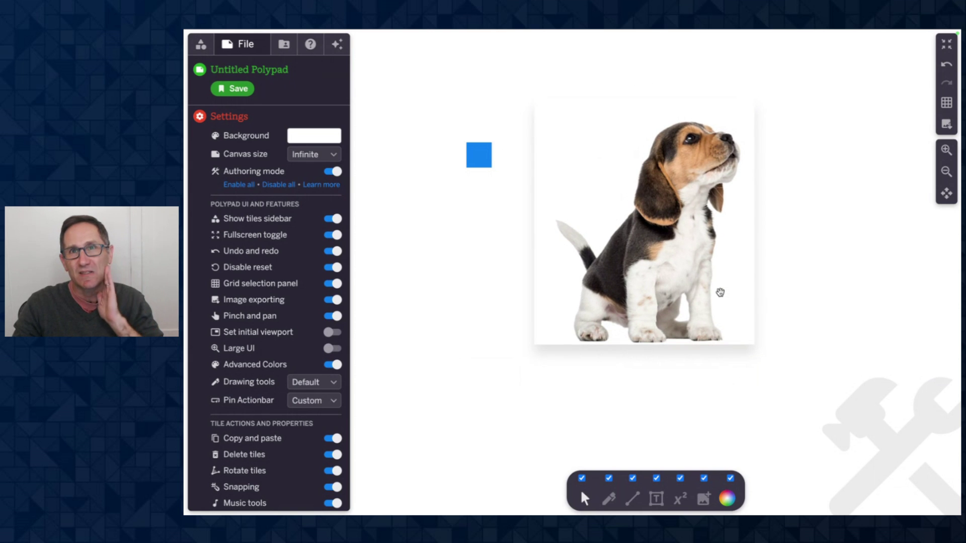
{"action": "left_click_drag", "start_coordinate": [720, 288], "coordinate": [718, 293]}
{"action": "left_click", "coordinate": [723, 397]}
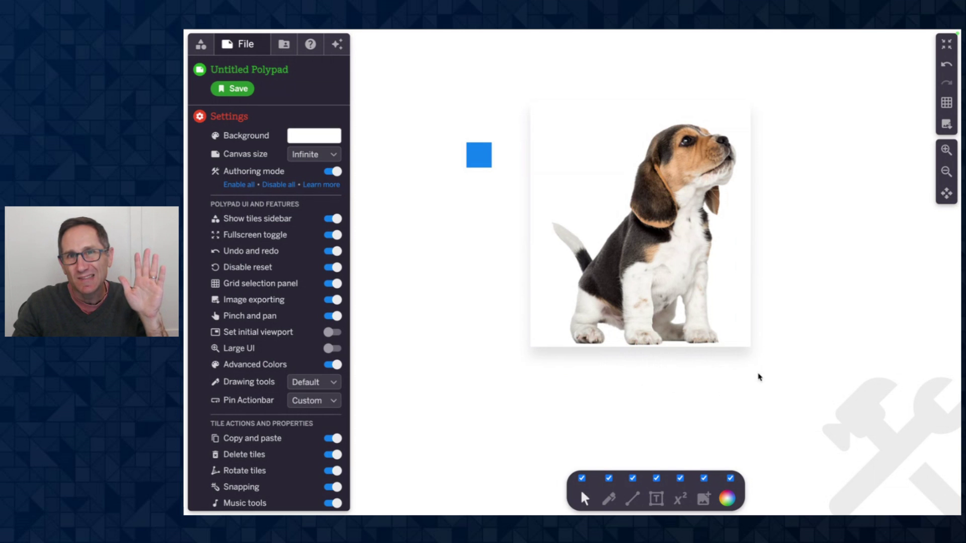
Switch the image's drop shadow off, then turn it back on.
{"action": "left_click", "coordinate": [734, 317]}
{"action": "left_click", "coordinate": [604, 370]}
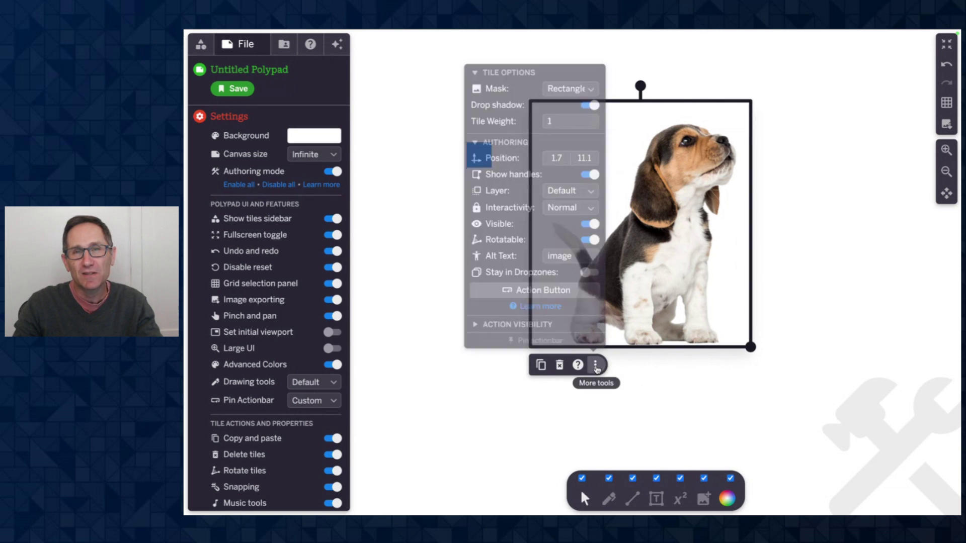
{"action": "left_click", "coordinate": [588, 116]}
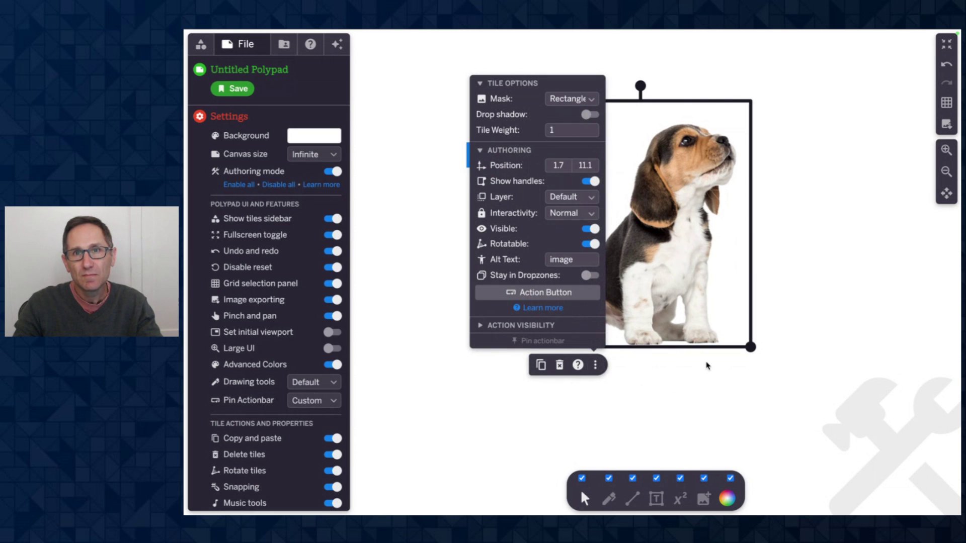
{"action": "left_click", "coordinate": [707, 366]}
{"action": "left_click", "coordinate": [674, 309]}
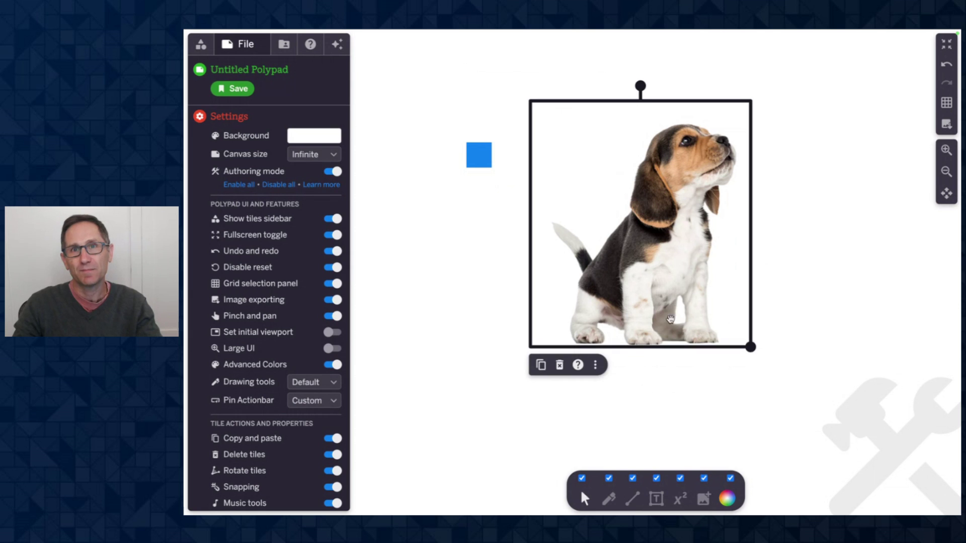
{"action": "left_click", "coordinate": [595, 365]}
{"action": "left_click", "coordinate": [589, 116]}
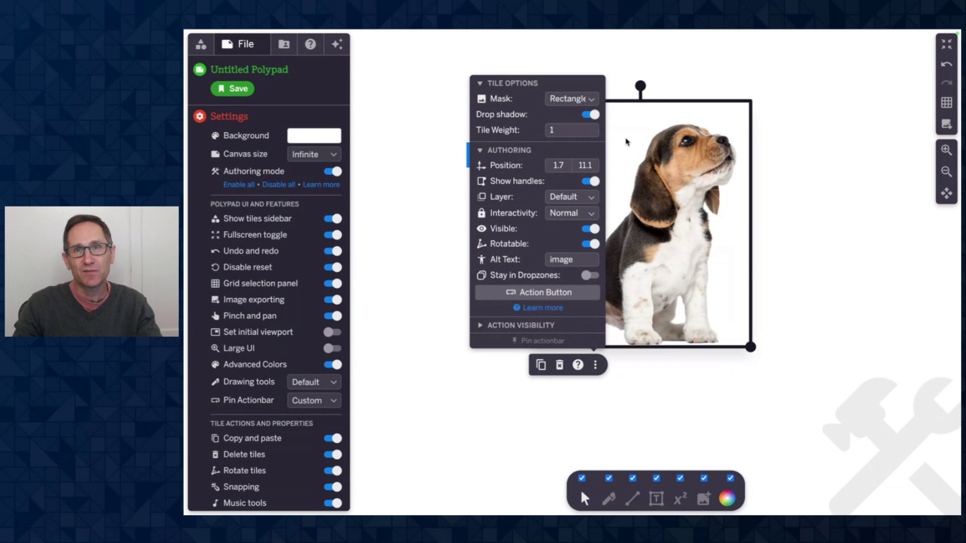
{"action": "left_click", "coordinate": [844, 284]}
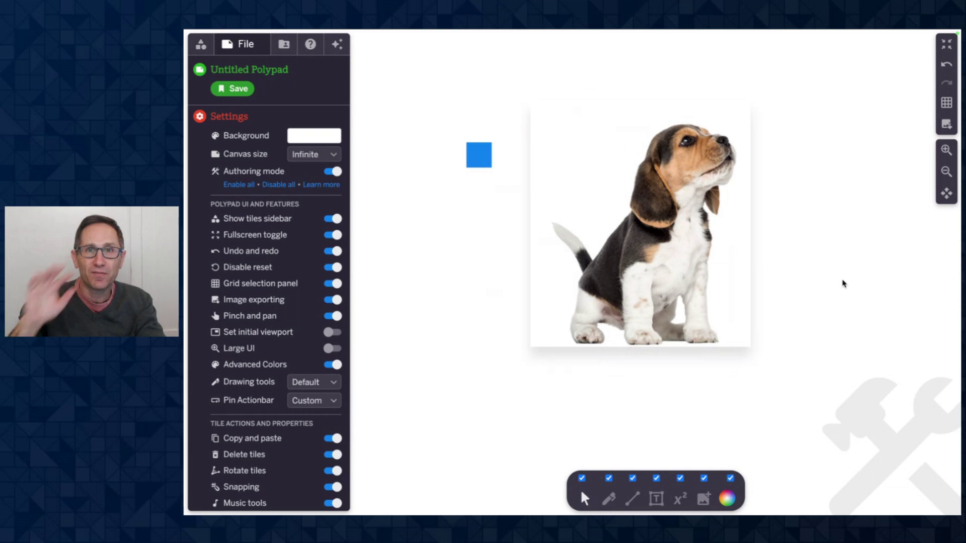
Fill the beagle image's background with light purple and nudge the image right.
{"action": "left_click", "coordinate": [728, 501]}
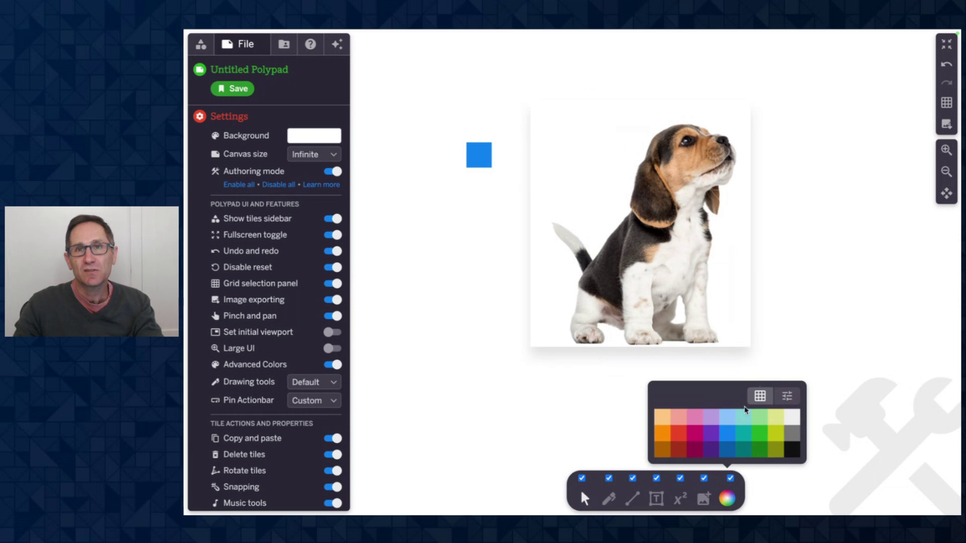
{"action": "left_click", "coordinate": [709, 418]}
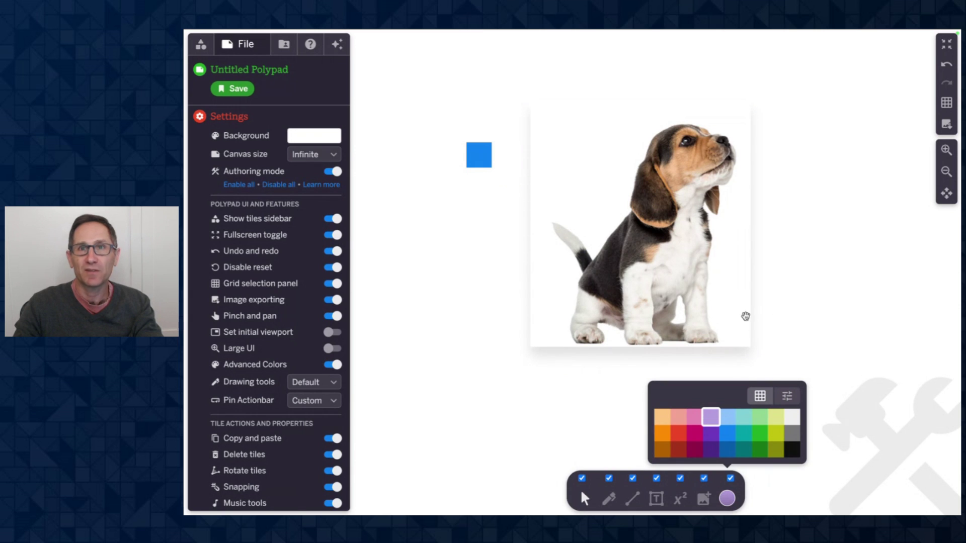
{"action": "left_click", "coordinate": [575, 409]}
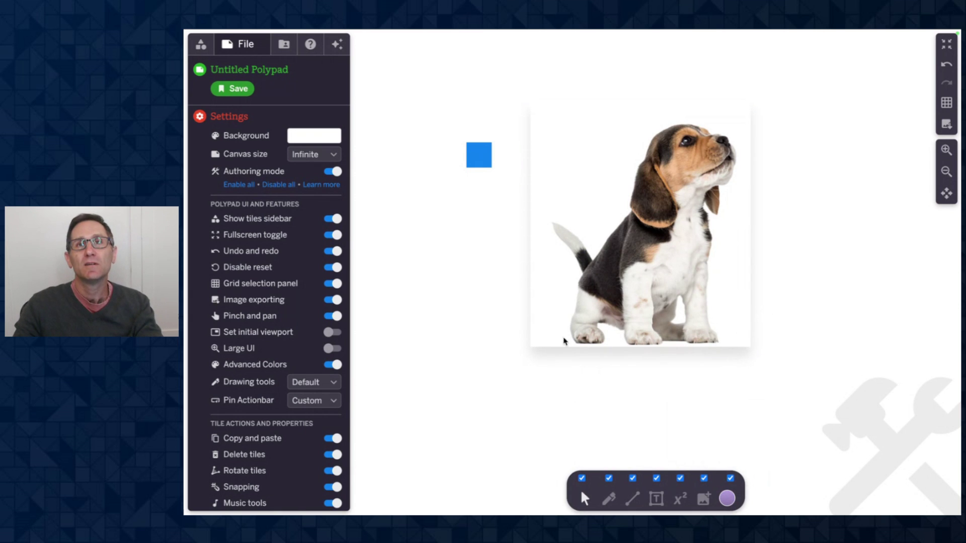
{"action": "left_click", "coordinate": [554, 280]}
{"action": "left_click", "coordinate": [728, 499]}
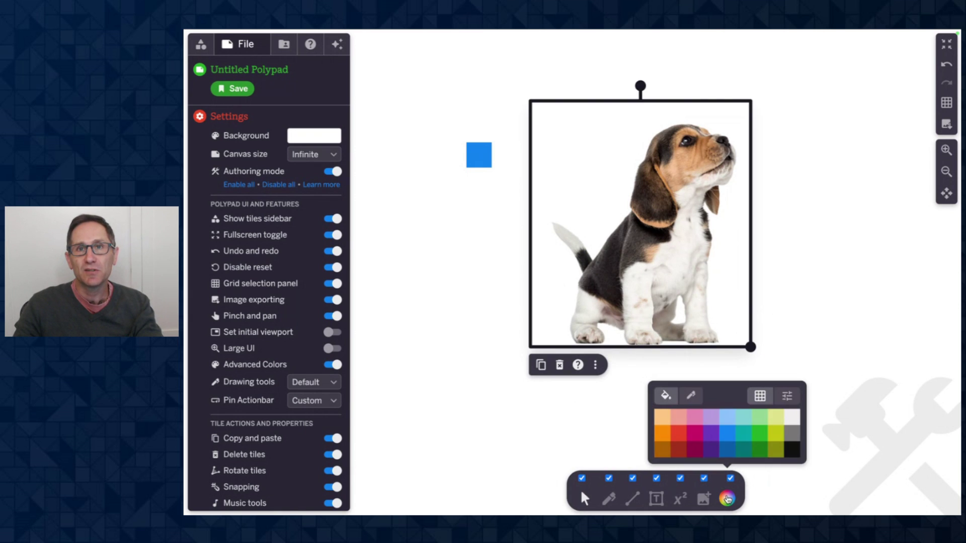
{"action": "left_click", "coordinate": [710, 422]}
{"action": "left_click", "coordinate": [792, 327]}
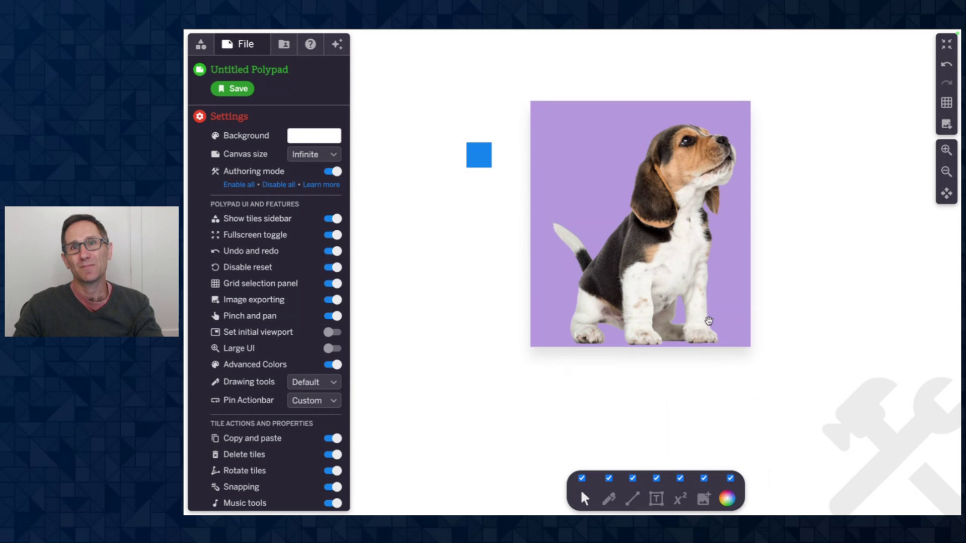
{"action": "left_click_drag", "start_coordinate": [723, 282], "coordinate": [750, 288]}
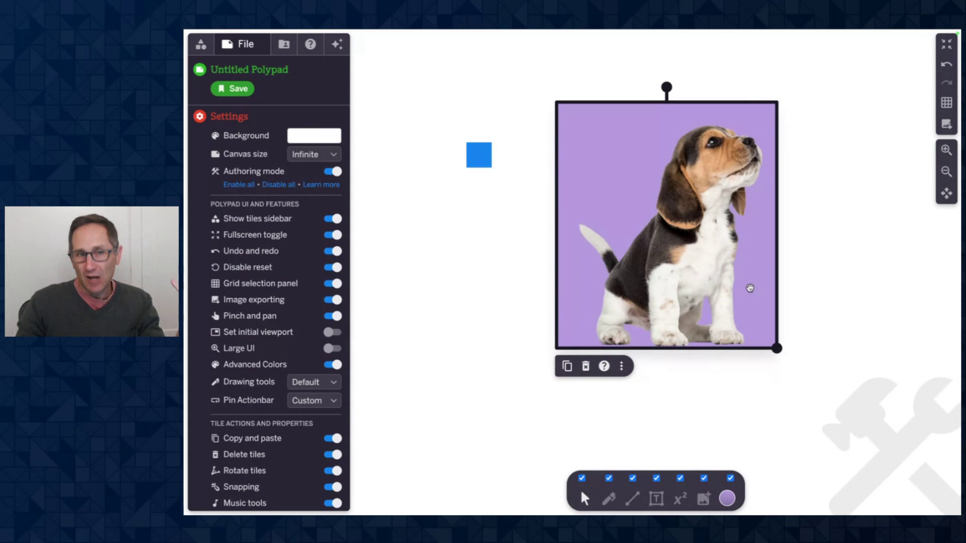
{"action": "left_click", "coordinate": [839, 311]}
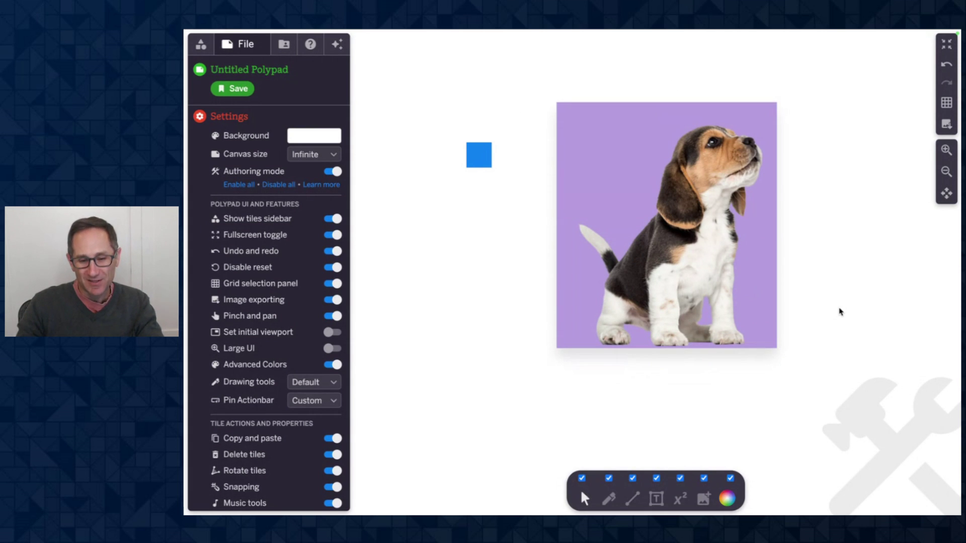
Open the tiles list and expand Authoring Tools to show Input Field and Drop Zone.
{"action": "scroll", "coordinate": [838, 311], "scroll_direction": "down", "scroll_amount": 3}
{"action": "scroll", "coordinate": [494, 307], "scroll_direction": "down", "scroll_amount": 2}
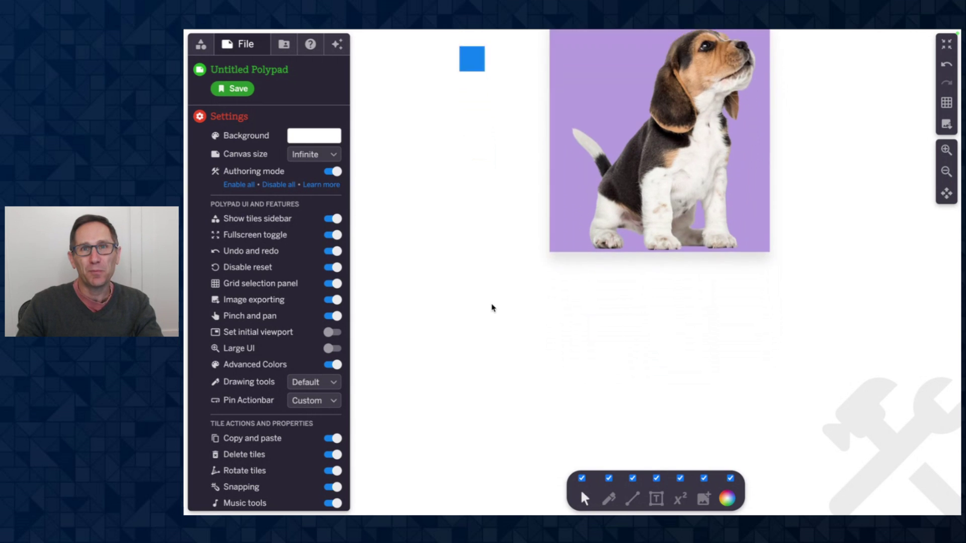
{"action": "scroll", "coordinate": [493, 308], "scroll_direction": "down", "scroll_amount": 3}
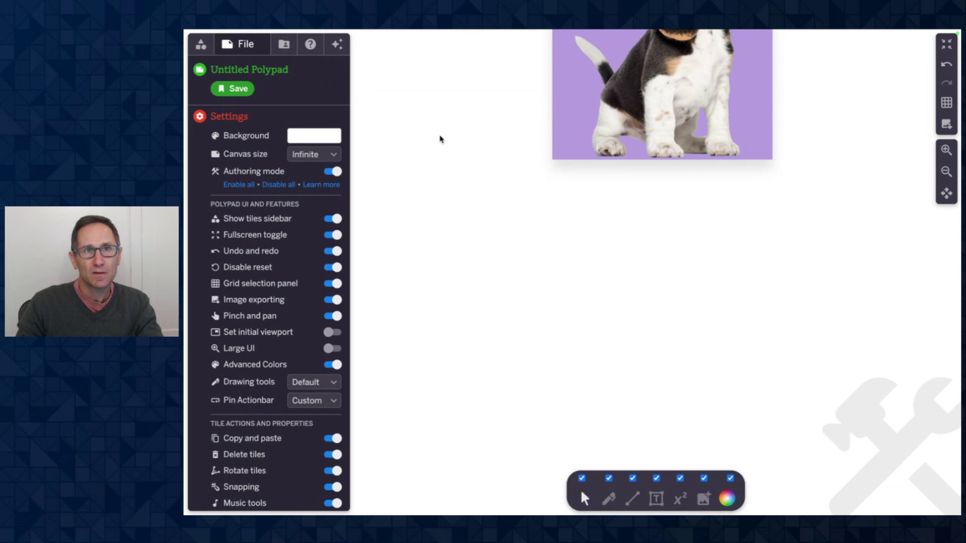
{"action": "left_click", "coordinate": [201, 44]}
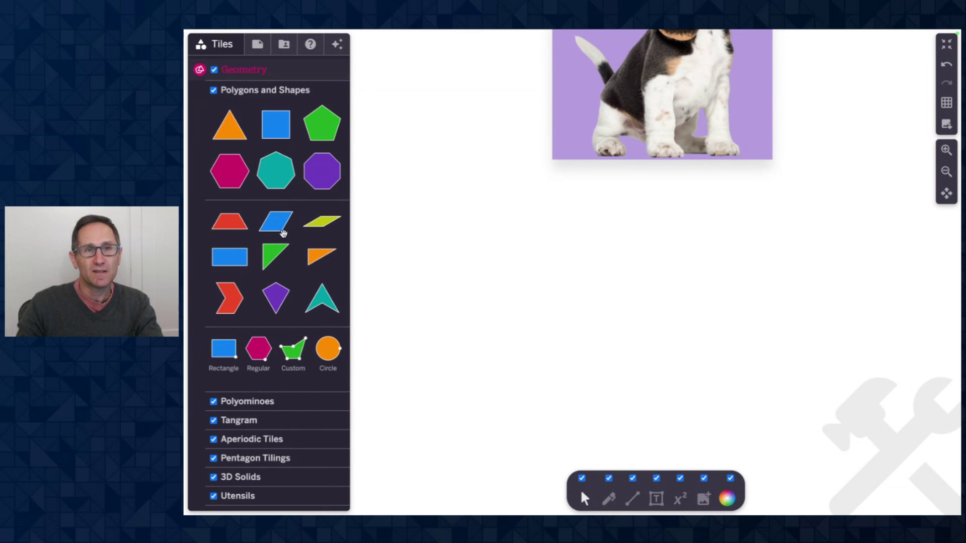
{"action": "scroll", "coordinate": [284, 237], "scroll_direction": "down", "scroll_amount": 3}
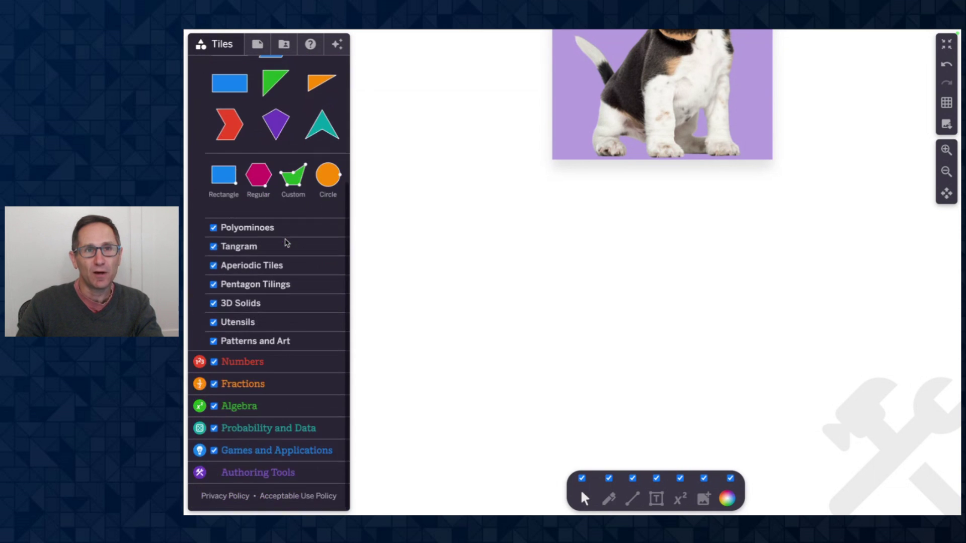
{"action": "left_click", "coordinate": [295, 476]}
Place a Drop Zone below the beagle image and read the Categorizer help on layouts.
{"action": "left_click_drag", "start_coordinate": [310, 245], "coordinate": [512, 252]}
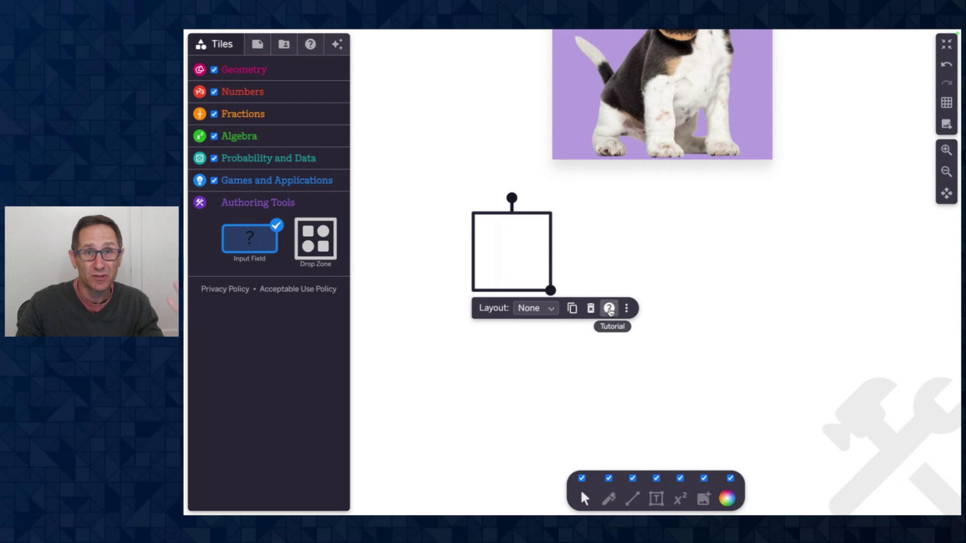
{"action": "left_click", "coordinate": [609, 309]}
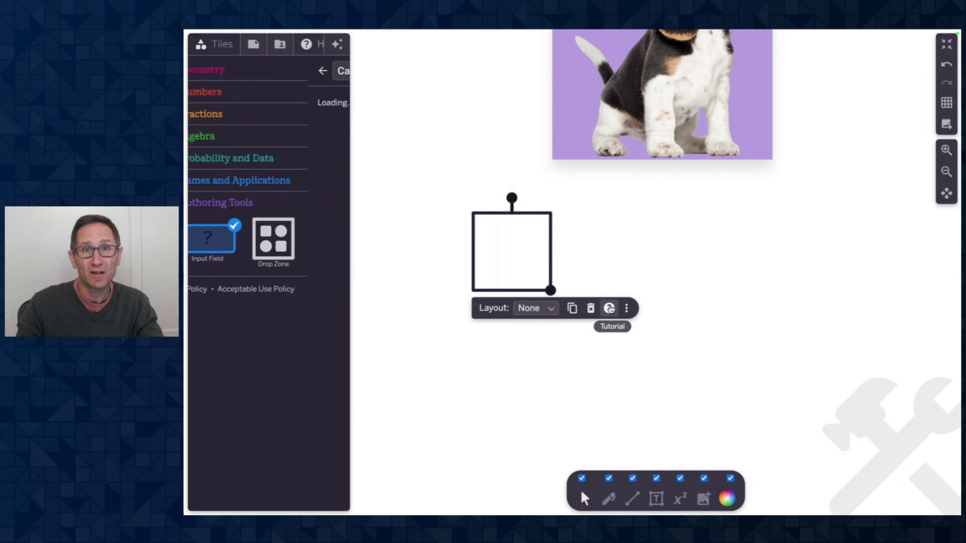
{"action": "scroll", "coordinate": [288, 171], "scroll_direction": "down", "scroll_amount": 10}
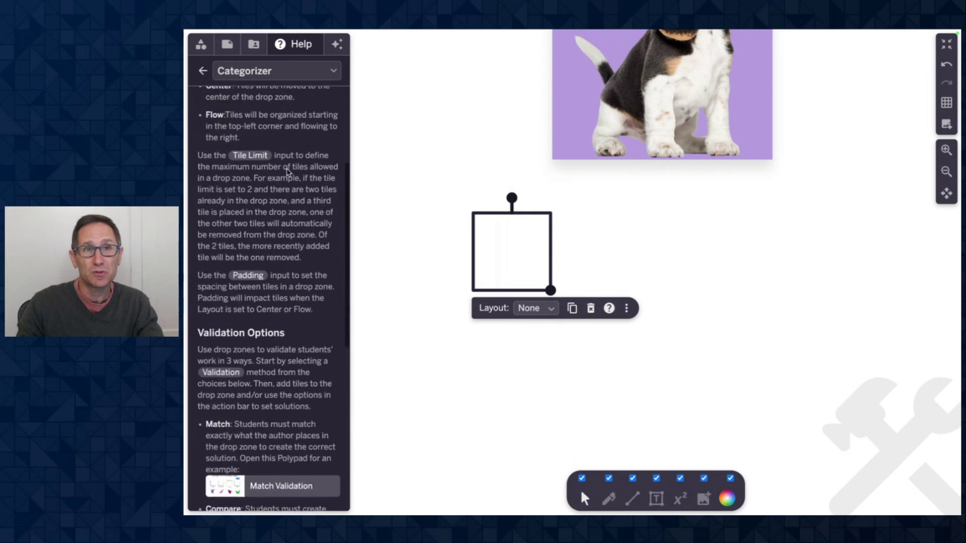
{"action": "scroll", "coordinate": [287, 171], "scroll_direction": "up", "scroll_amount": 10}
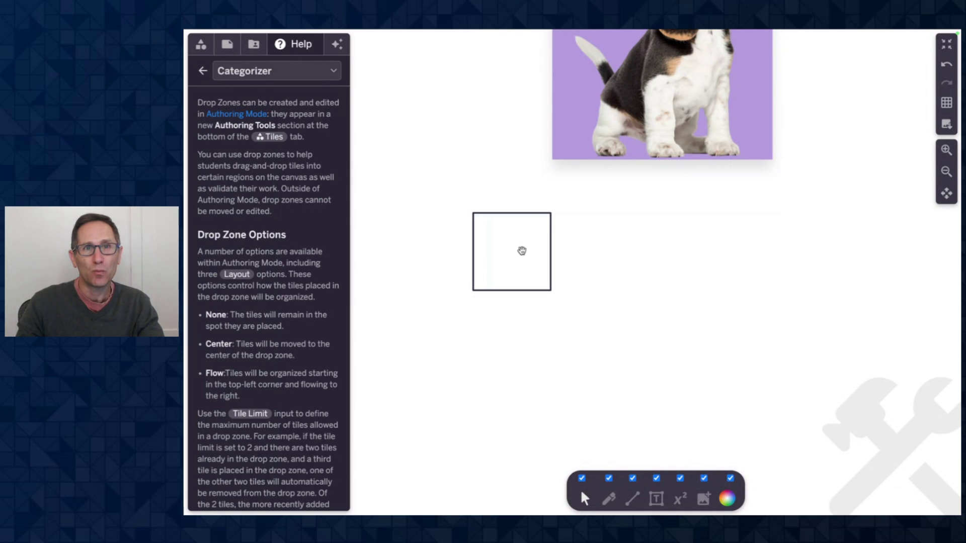
Shift the drop zone right and drag its corner handle to make a wide rectangle.
{"action": "left_click_drag", "start_coordinate": [522, 251], "coordinate": [557, 255]}
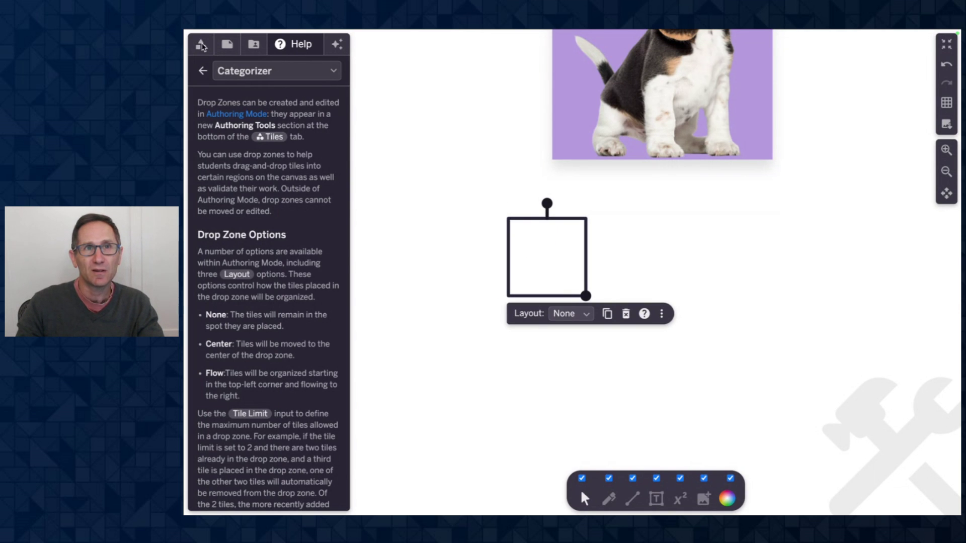
{"action": "left_click", "coordinate": [261, 77]}
{"action": "left_click", "coordinate": [203, 71]}
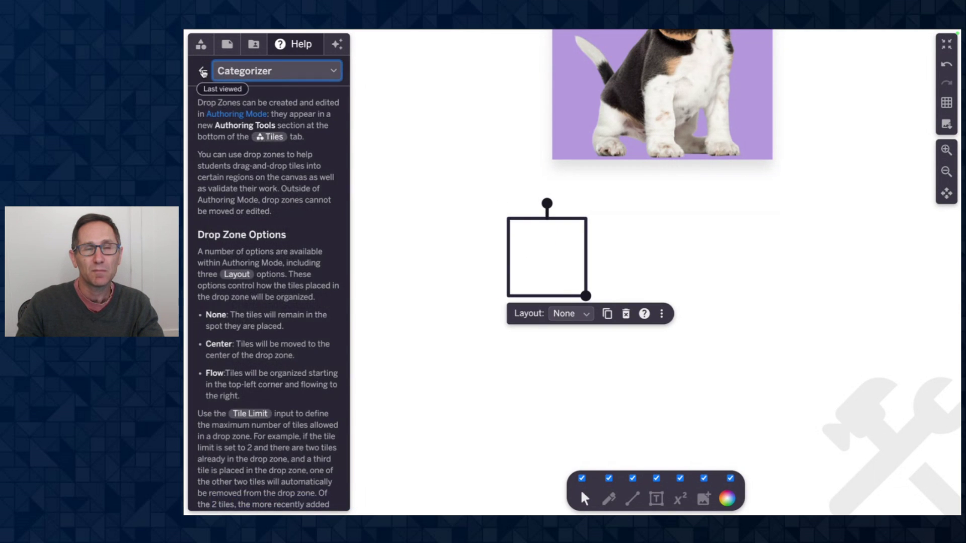
{"action": "left_click", "coordinate": [202, 71]}
{"action": "left_click", "coordinate": [504, 248]}
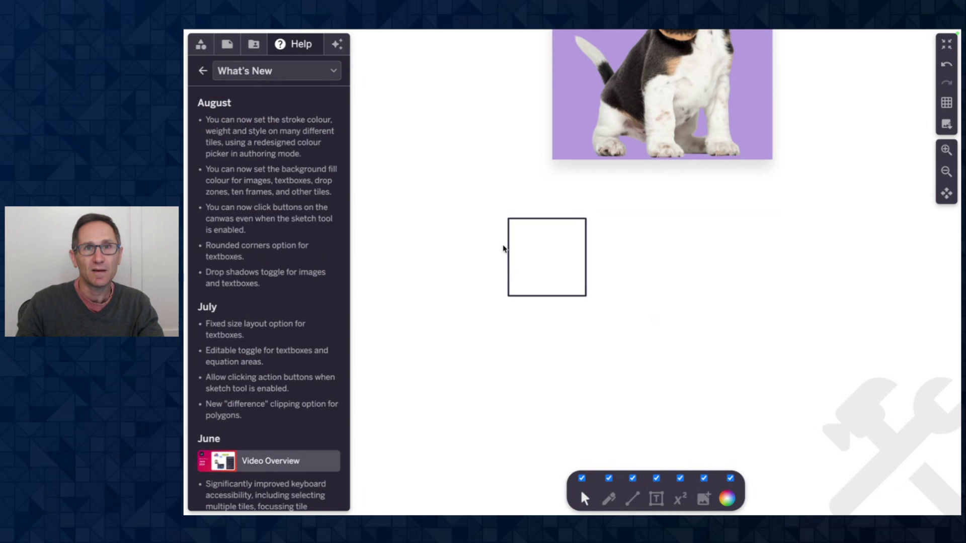
{"action": "left_click", "coordinate": [568, 278]}
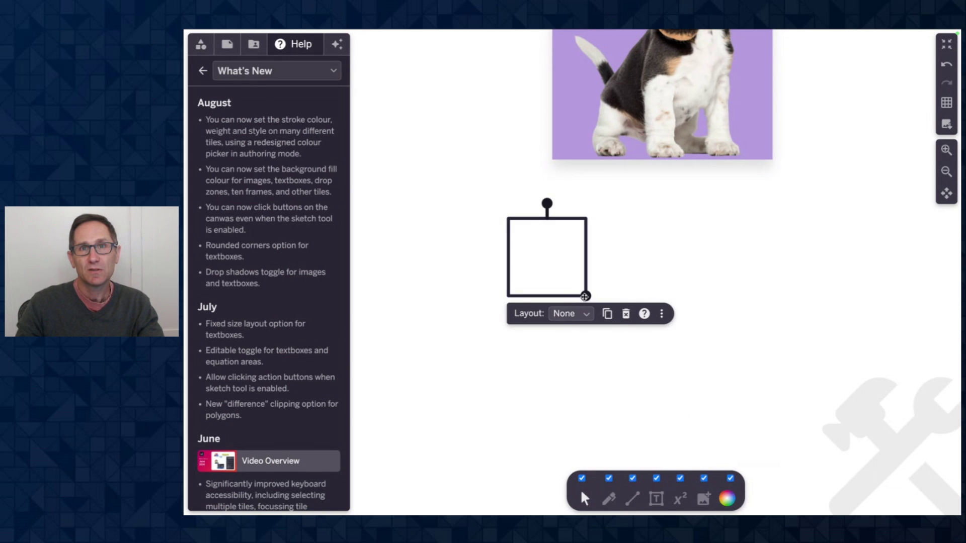
{"action": "left_click_drag", "start_coordinate": [585, 296], "coordinate": [713, 350]}
{"action": "left_click", "coordinate": [736, 491]}
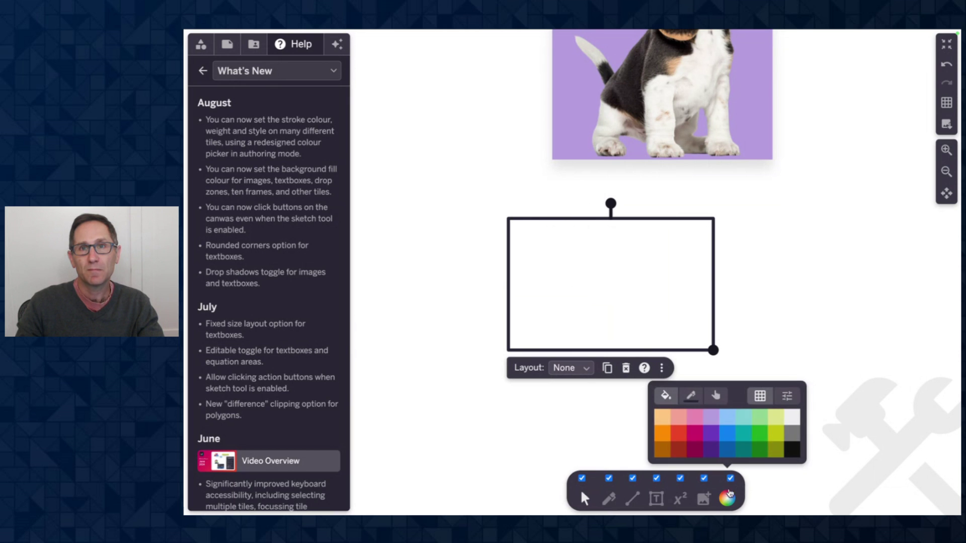
{"action": "scroll", "coordinate": [805, 382], "scroll_direction": "down", "scroll_amount": 1}
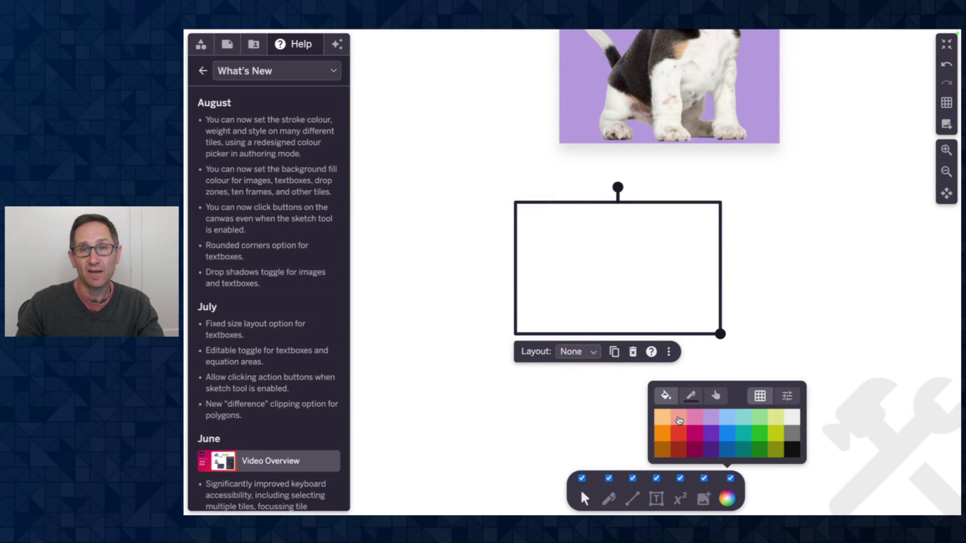
Fill the drop zone with salmon pink and give it a purple outline.
{"action": "left_click", "coordinate": [679, 421]}
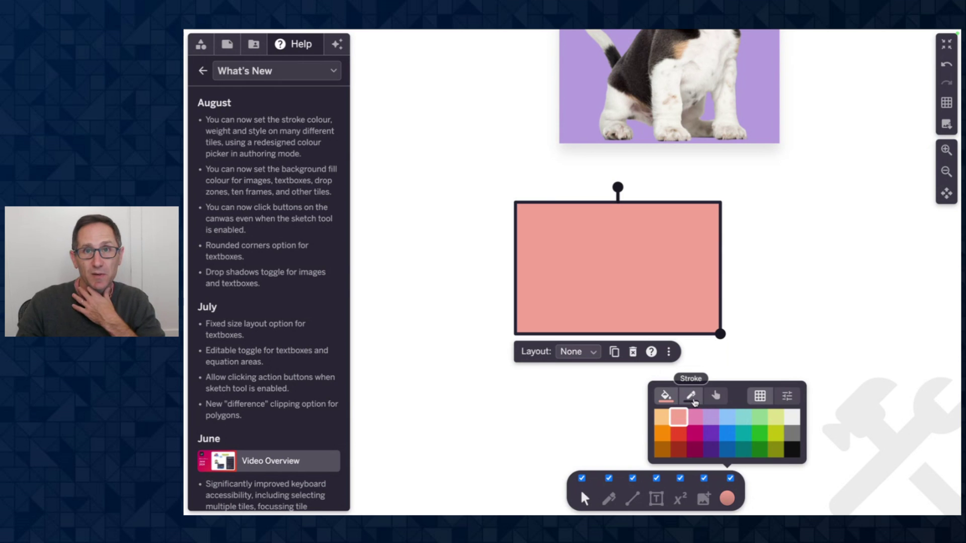
{"action": "left_click", "coordinate": [691, 396]}
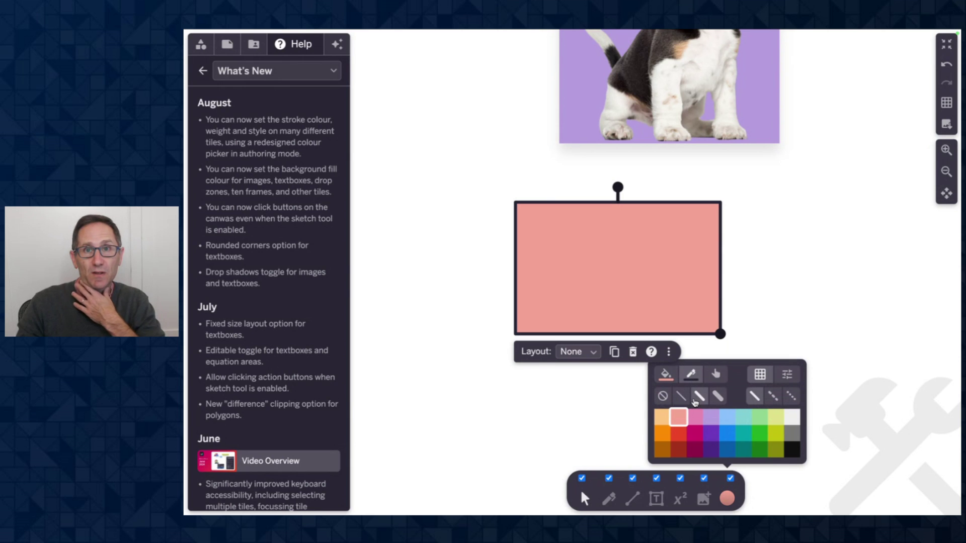
{"action": "left_click", "coordinate": [711, 434]}
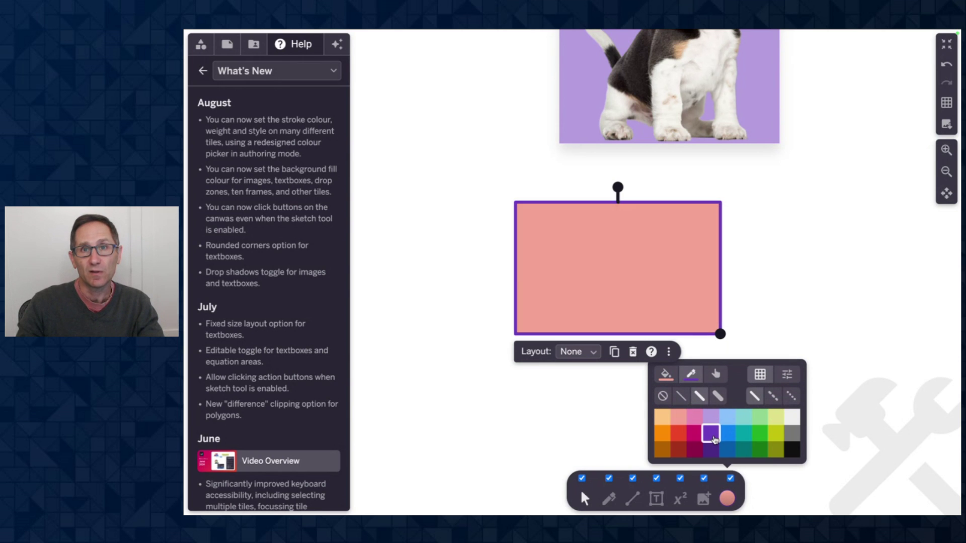
{"action": "left_click", "coordinate": [761, 330]}
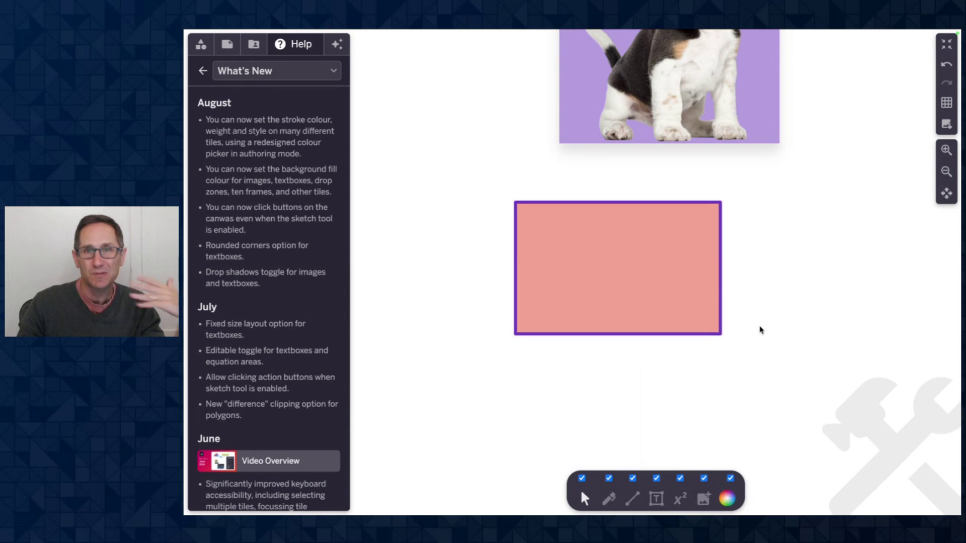
Set the drop zone's highlight colour to green and scroll up to the blue square.
{"action": "left_click", "coordinate": [658, 286]}
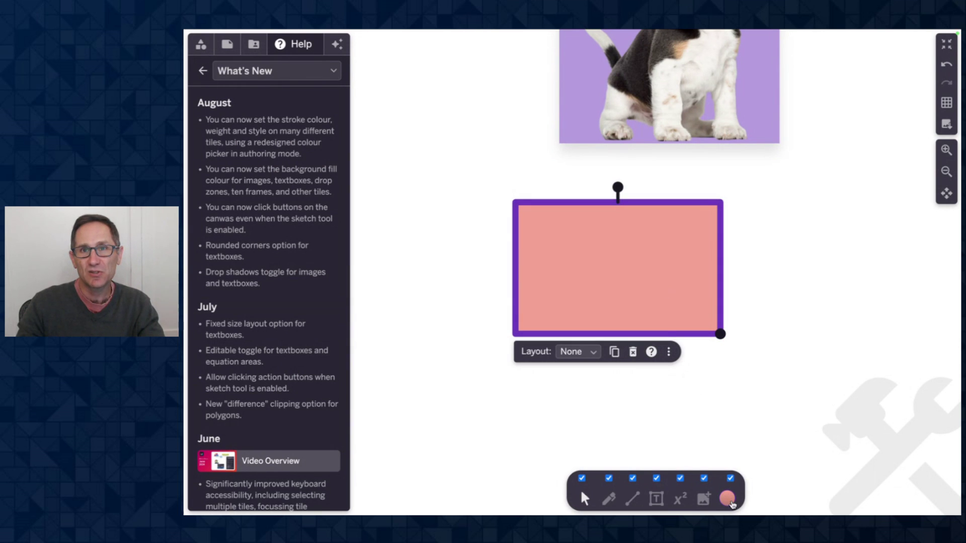
{"action": "left_click", "coordinate": [730, 502]}
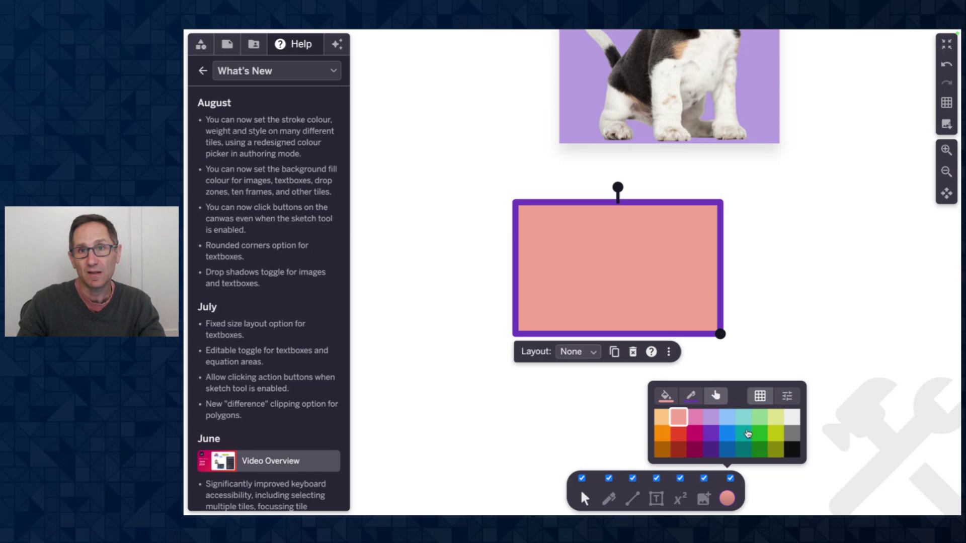
{"action": "left_click", "coordinate": [761, 434]}
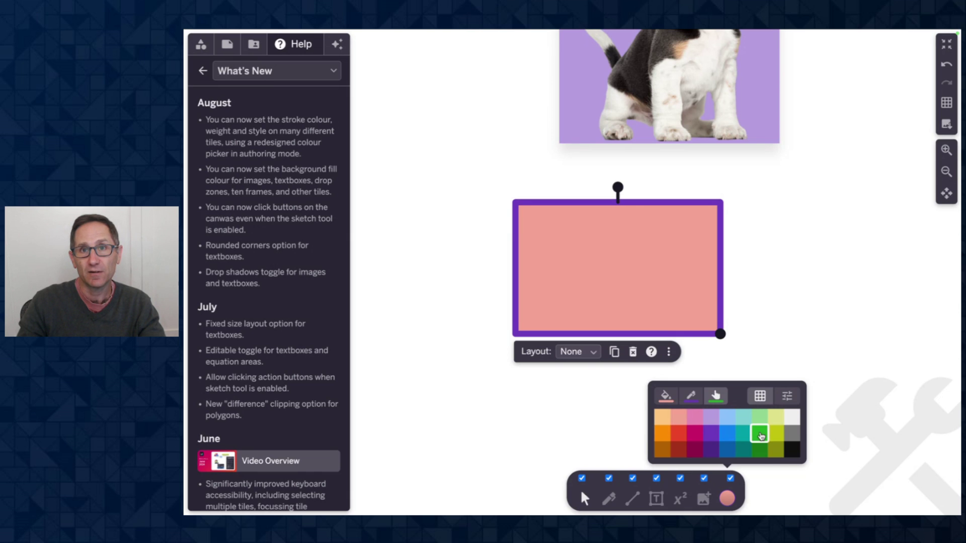
{"action": "left_click", "coordinate": [767, 346]}
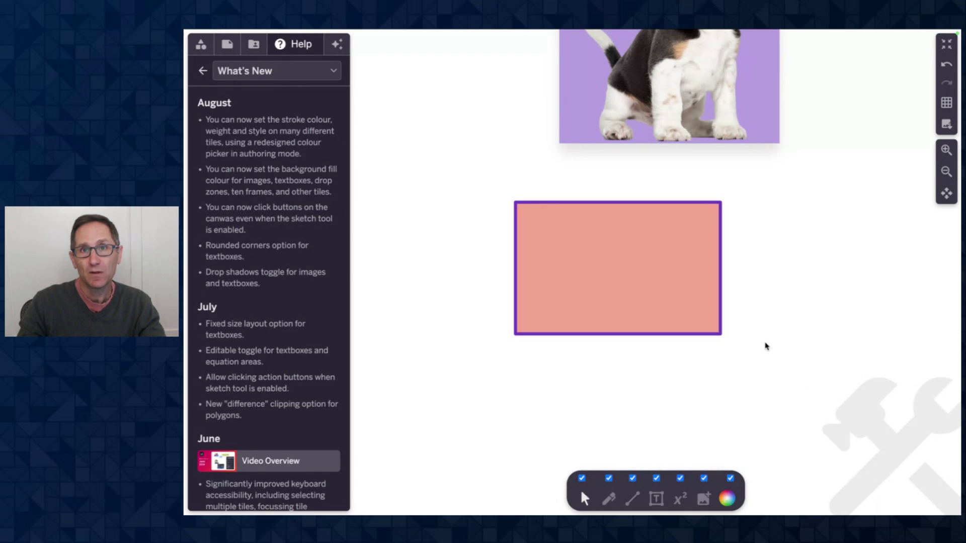
{"action": "scroll", "coordinate": [585, 192], "scroll_direction": "up", "scroll_amount": 3}
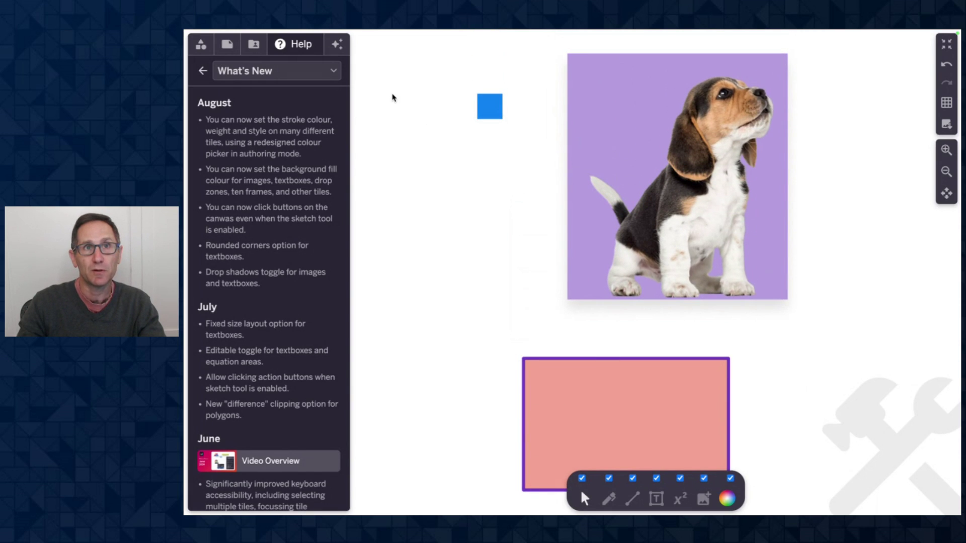
Drop the blue square into the salmon drop zone, then pull it back out.
{"action": "left_click_drag", "start_coordinate": [481, 111], "coordinate": [818, 373]}
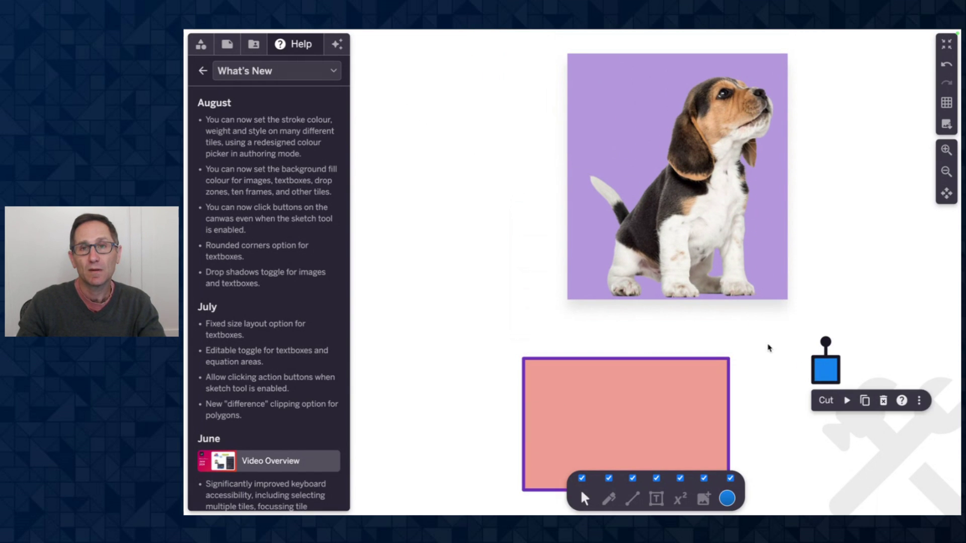
{"action": "scroll", "coordinate": [768, 347], "scroll_direction": "down", "scroll_amount": 2}
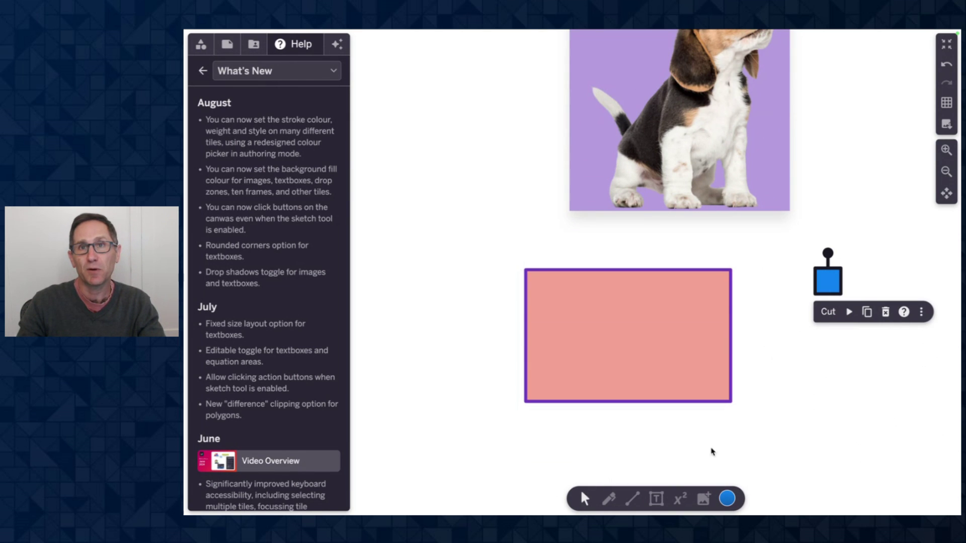
{"action": "left_click", "coordinate": [815, 364]}
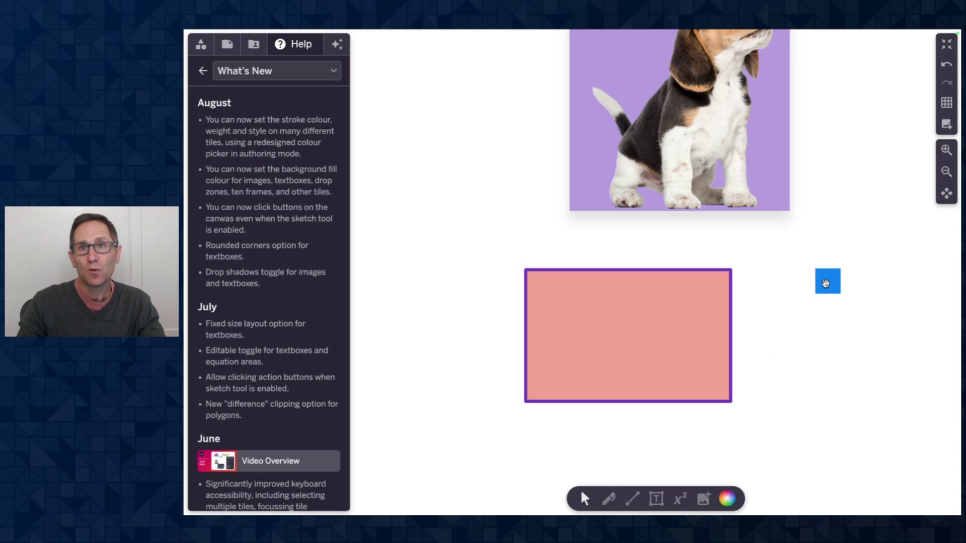
{"action": "left_click_drag", "start_coordinate": [829, 283], "coordinate": [705, 324]}
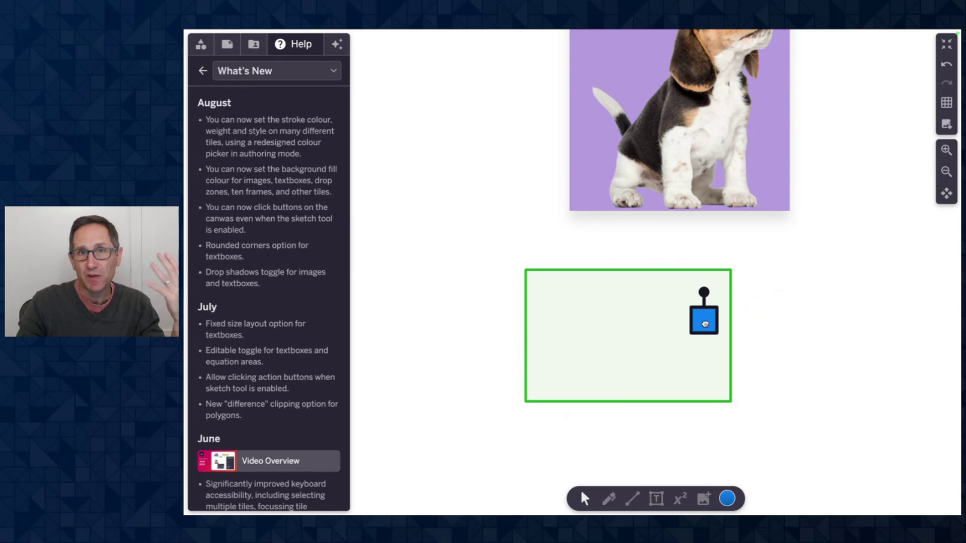
{"action": "mouse_move", "coordinate": [705, 324]}
{"action": "left_mouse_down"}
{"action": "mouse_move", "coordinate": [771, 313]}
{"action": "mouse_move", "coordinate": [709, 320]}
{"action": "left_mouse_up"}
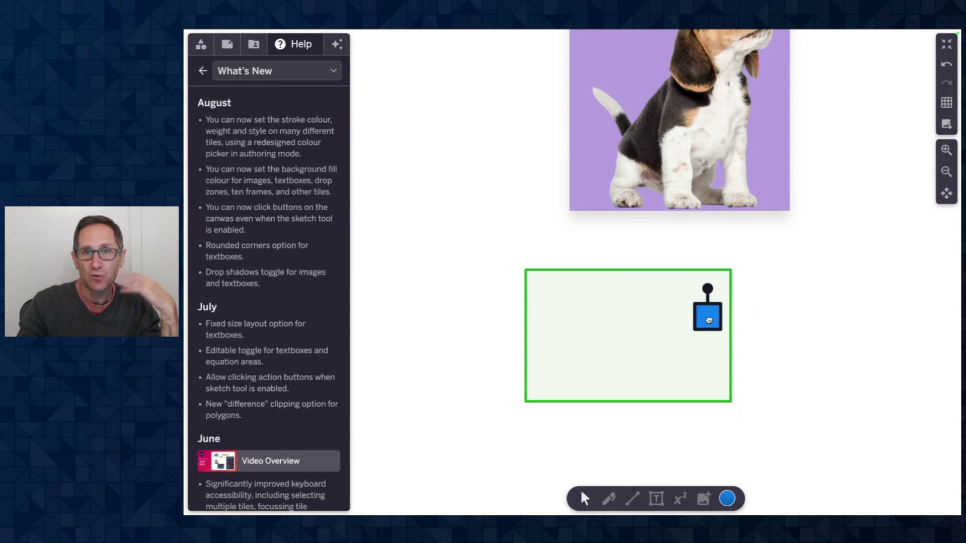
Drop the blue square into the zone again, then move it just right of the zone.
{"action": "left_click_drag", "start_coordinate": [781, 304], "coordinate": [798, 302]}
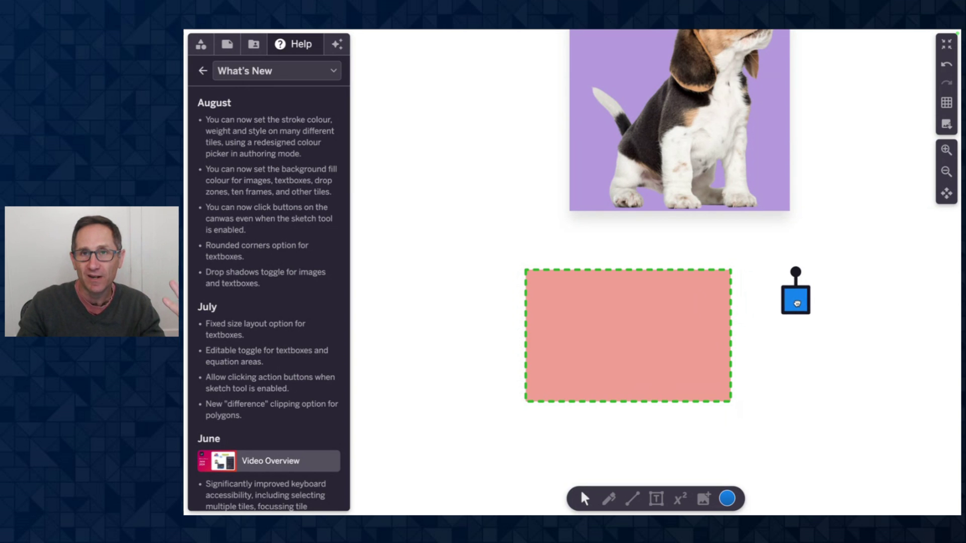
{"action": "left_click_drag", "start_coordinate": [797, 302], "coordinate": [726, 309]}
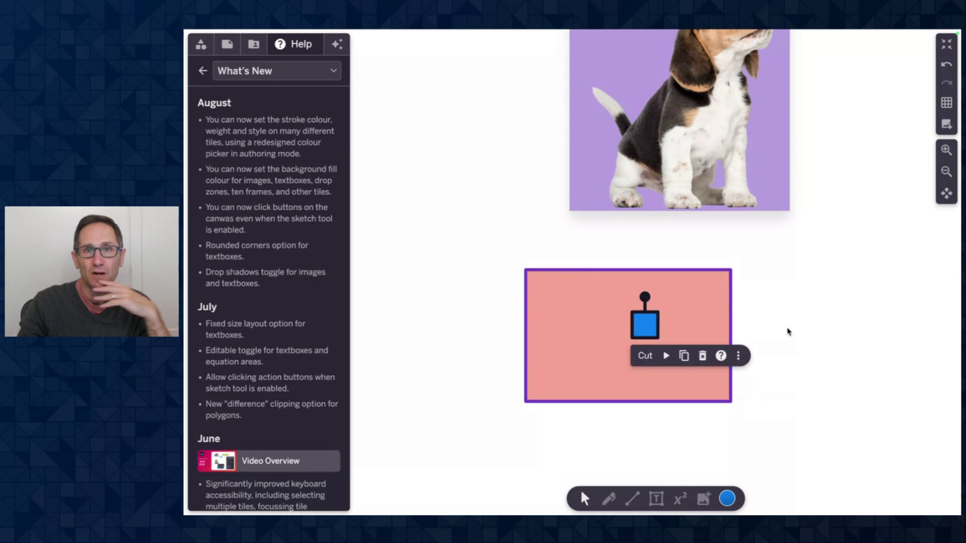
{"action": "left_click", "coordinate": [807, 329]}
{"action": "left_click_drag", "start_coordinate": [644, 321], "coordinate": [830, 301]}
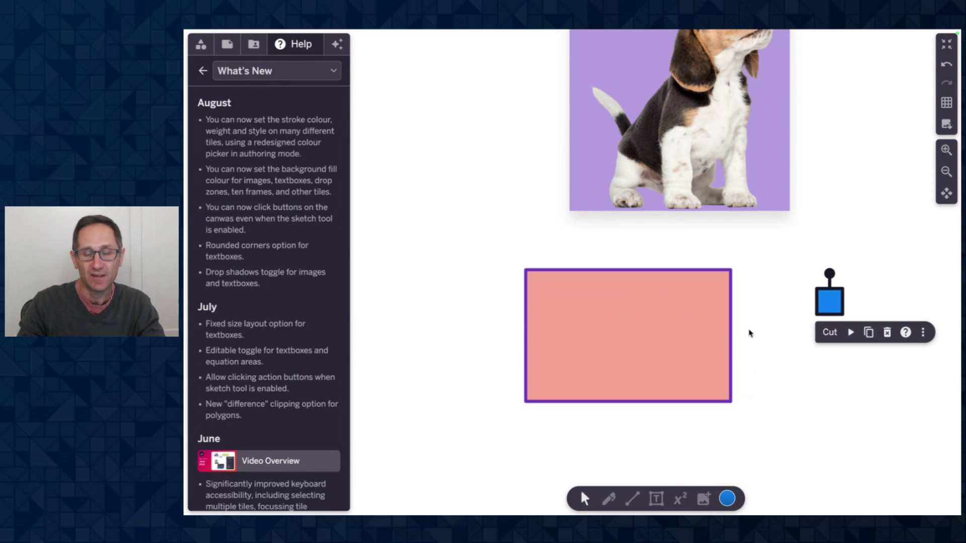
{"action": "scroll", "coordinate": [784, 389], "scroll_direction": "down", "scroll_amount": 1}
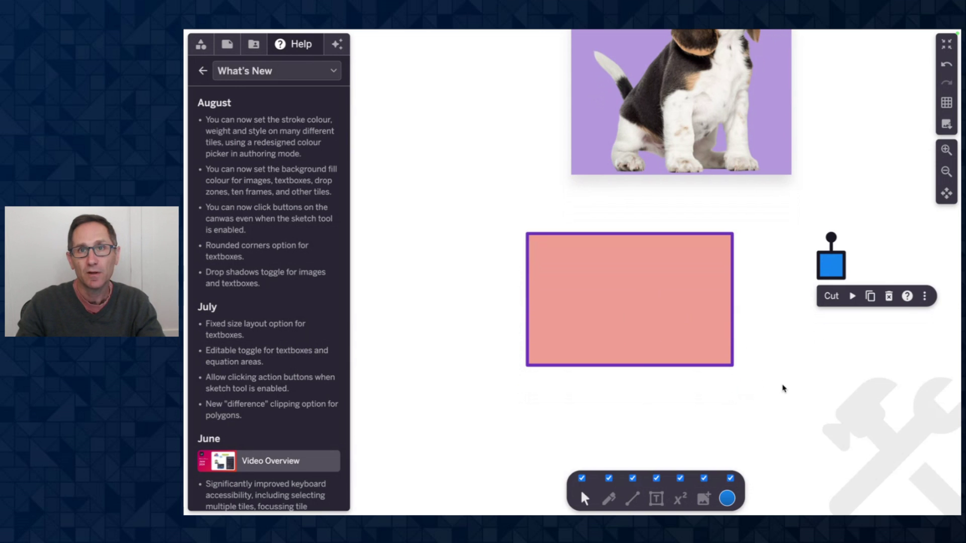
Set the salmon drop zone's layout to Center and exit authoring mode.
{"action": "left_click", "coordinate": [646, 309]}
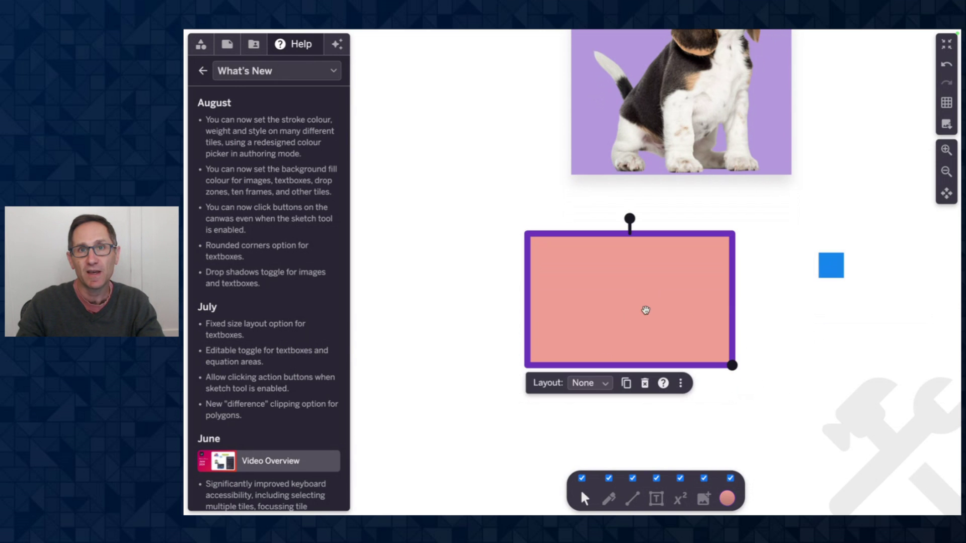
{"action": "left_click", "coordinate": [599, 387]}
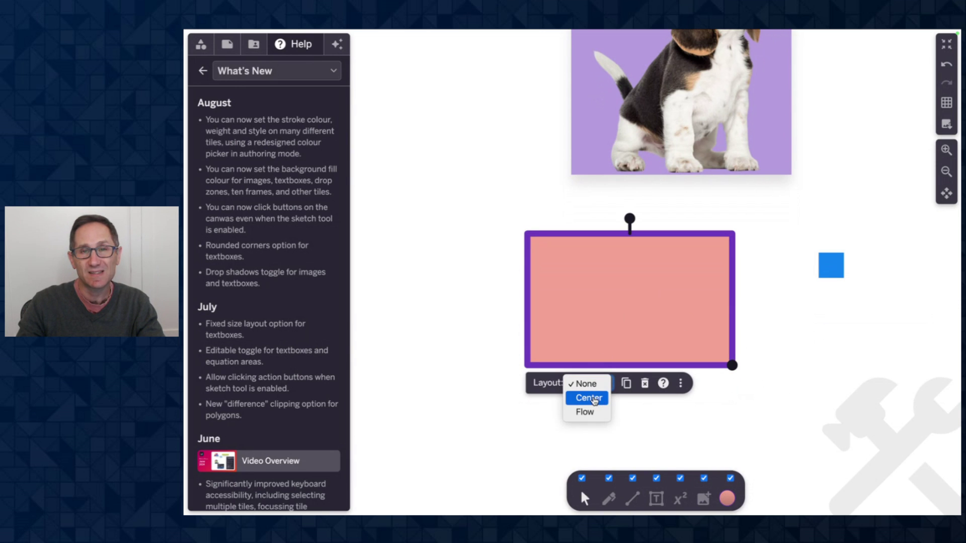
{"action": "left_click", "coordinate": [595, 400]}
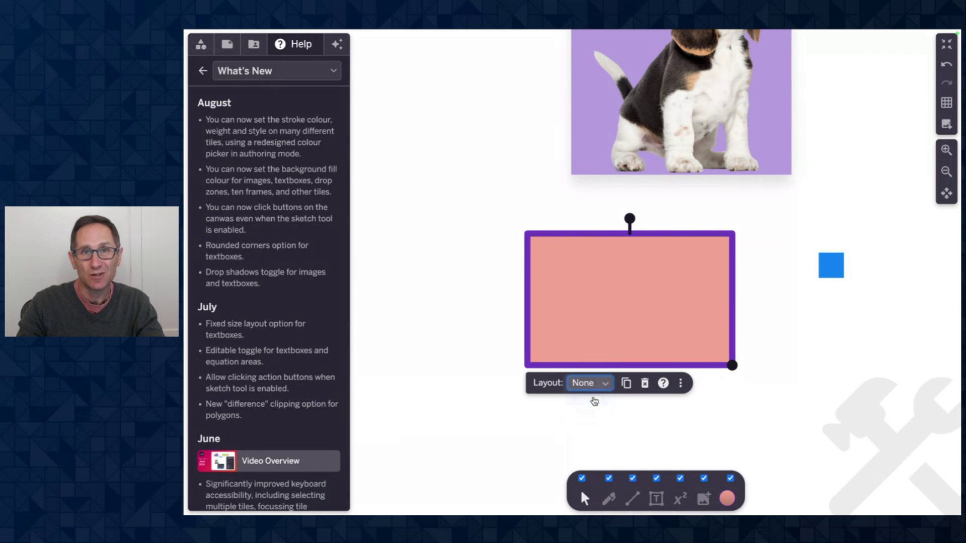
{"action": "left_click", "coordinate": [690, 412]}
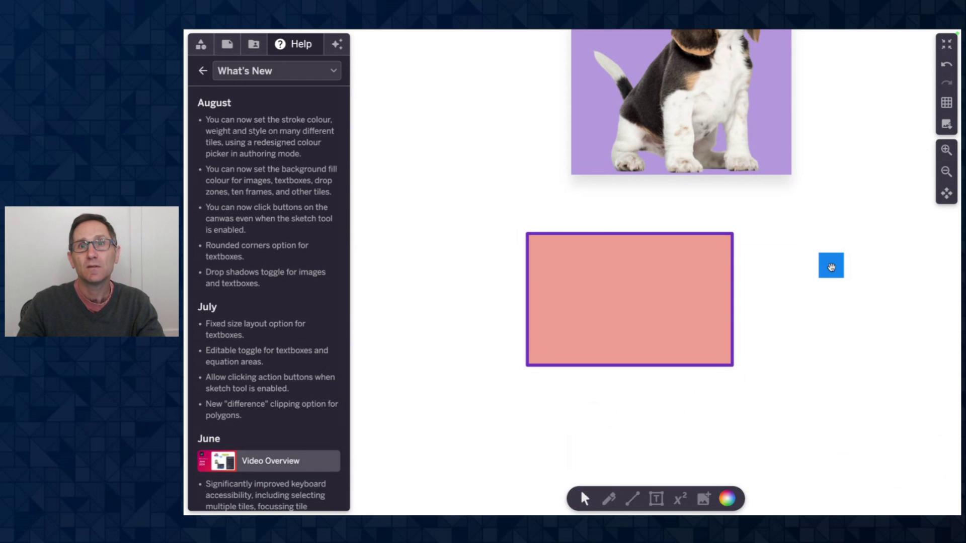
Drop the blue square into the zone so it centres, undoing a trial removal.
{"action": "left_click_drag", "start_coordinate": [831, 267], "coordinate": [732, 286]}
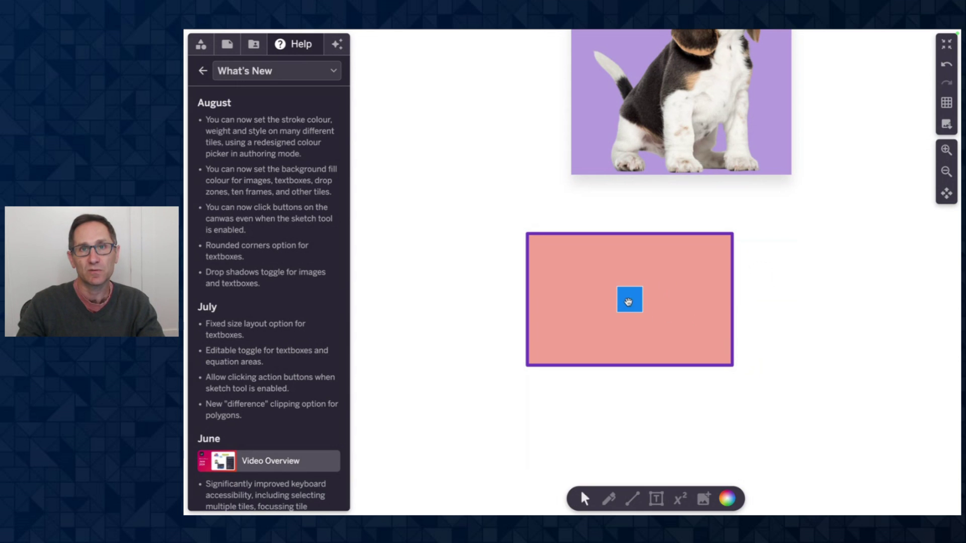
{"action": "left_click_drag", "start_coordinate": [630, 300], "coordinate": [866, 286]}
{"action": "left_click", "coordinate": [645, 325]}
{"action": "key", "text": "ctrl+z"}
Show the drop zone's Categorizer help article and browse its layout and validation options.
{"action": "left_click", "coordinate": [650, 336]}
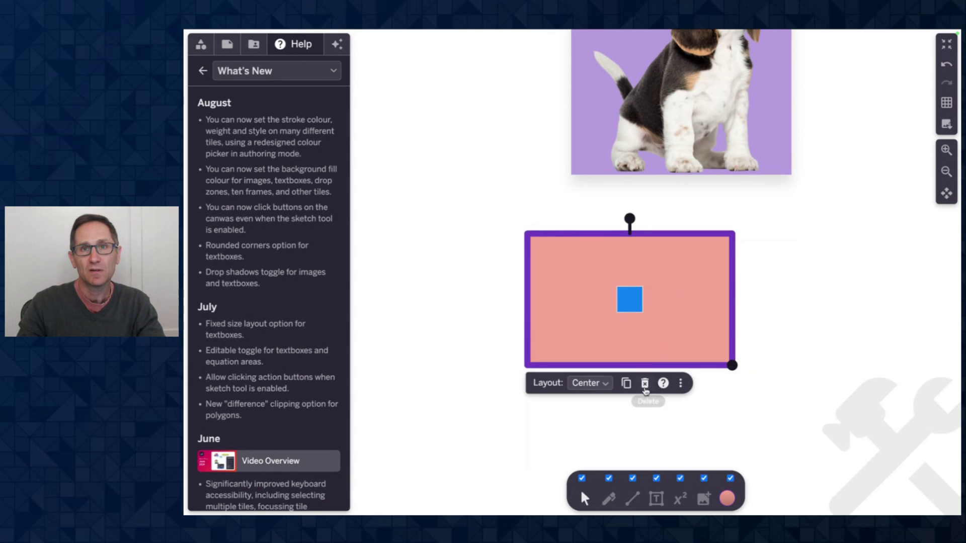
{"action": "left_click", "coordinate": [662, 384]}
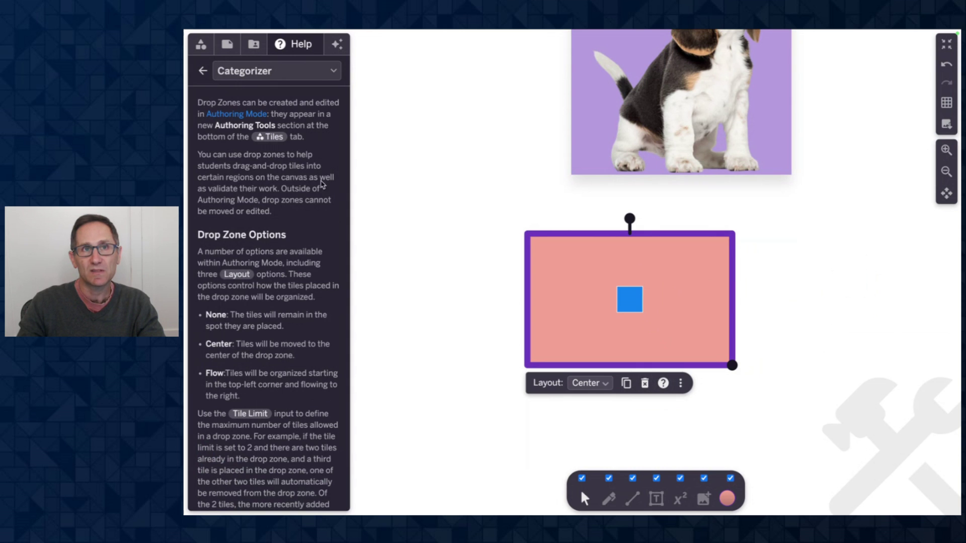
{"action": "scroll", "coordinate": [313, 175], "scroll_direction": "down", "scroll_amount": 5}
{"action": "scroll", "coordinate": [313, 174], "scroll_direction": "down", "scroll_amount": 4}
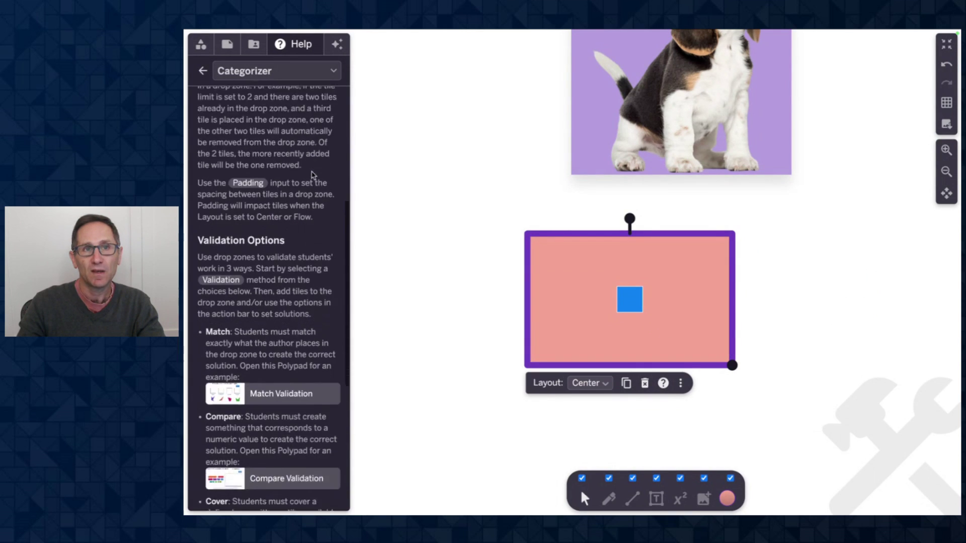
{"action": "scroll", "coordinate": [314, 173], "scroll_direction": "up", "scroll_amount": 8}
{"action": "left_click", "coordinate": [465, 223]}
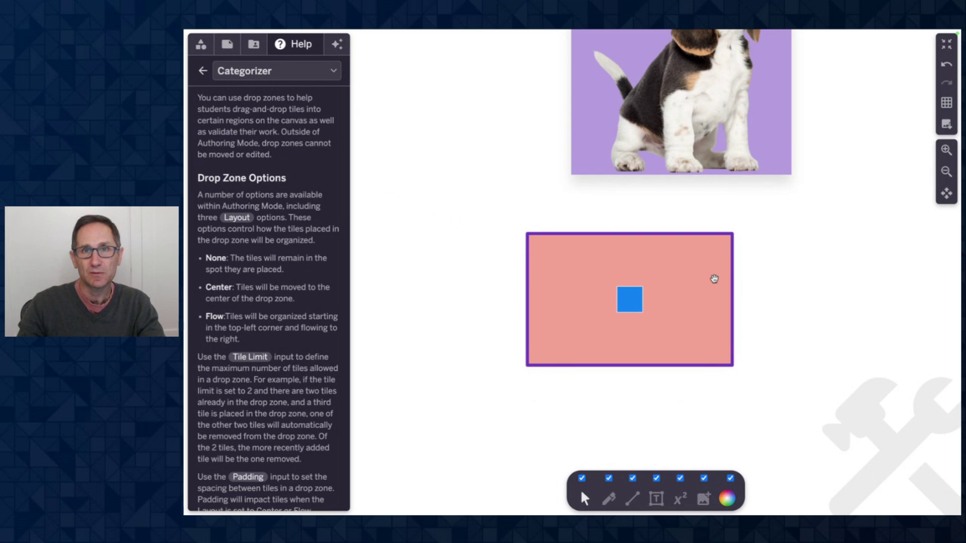
Zoom out and back in on the hexagons, pentagon, 2/3 tile, bubble-letter E and Sample Text.
{"action": "scroll", "coordinate": [715, 279], "scroll_direction": "down", "scroll_amount": 6}
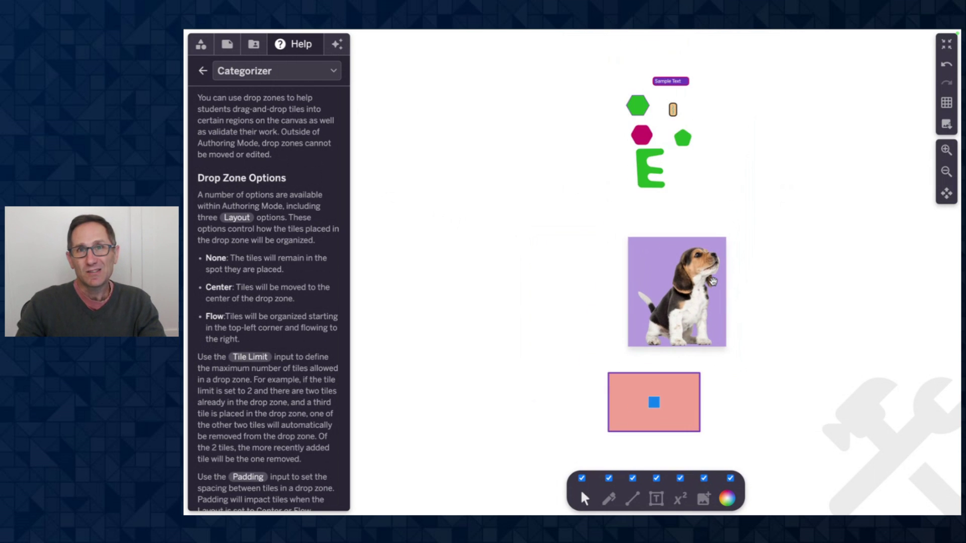
{"action": "scroll", "coordinate": [713, 281], "scroll_direction": "up", "scroll_amount": 6}
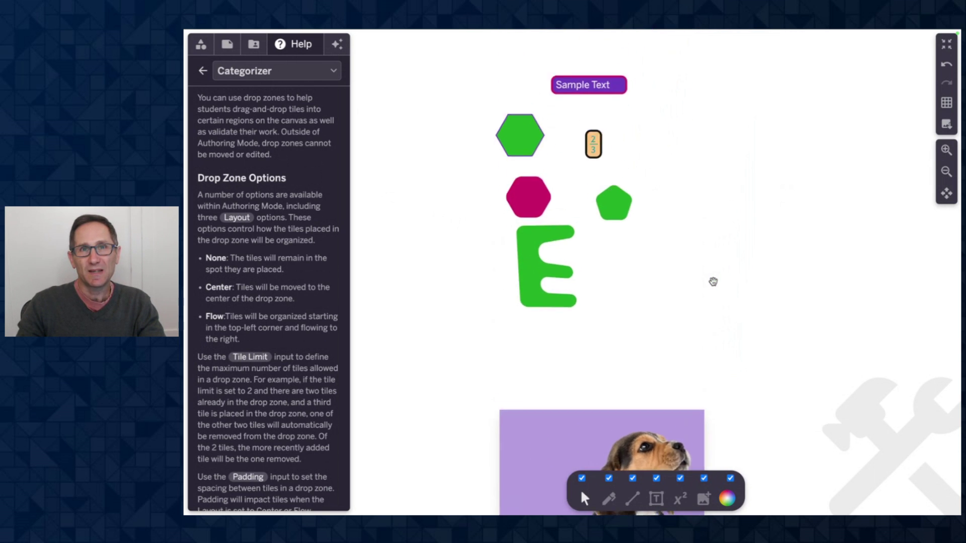
{"action": "scroll", "coordinate": [652, 307], "scroll_direction": "up", "scroll_amount": 5}
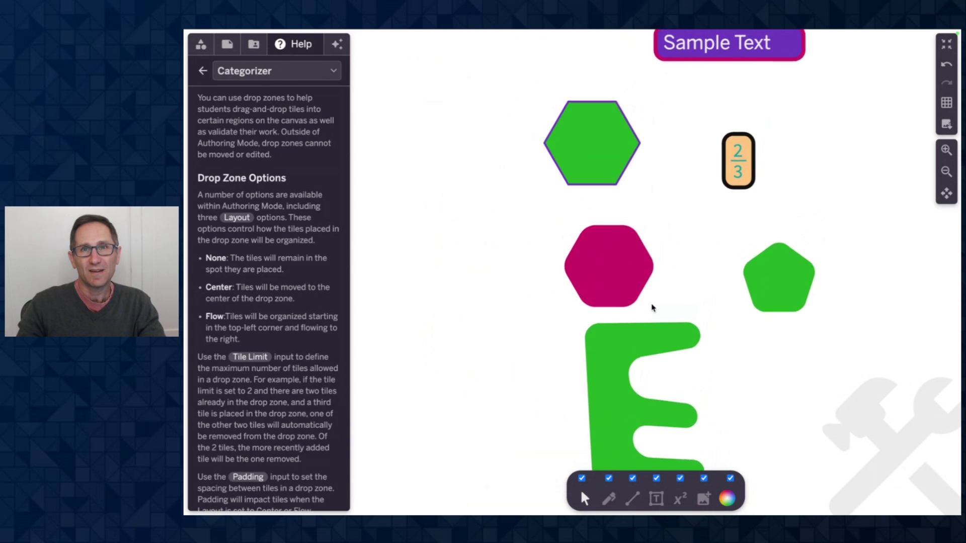
{"action": "scroll", "coordinate": [652, 307], "scroll_direction": "down", "scroll_amount": 3}
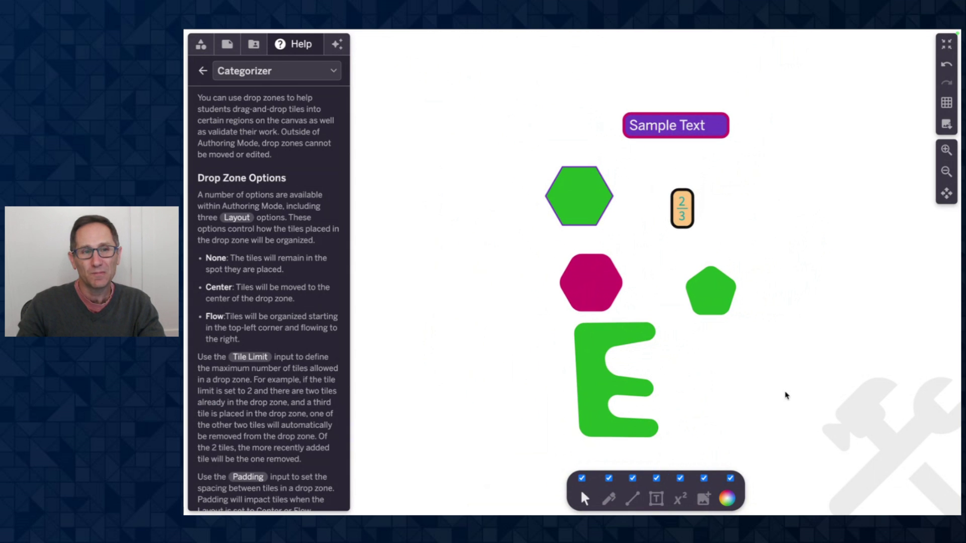
{"action": "scroll", "coordinate": [787, 395], "scroll_direction": "right", "scroll_amount": 1}
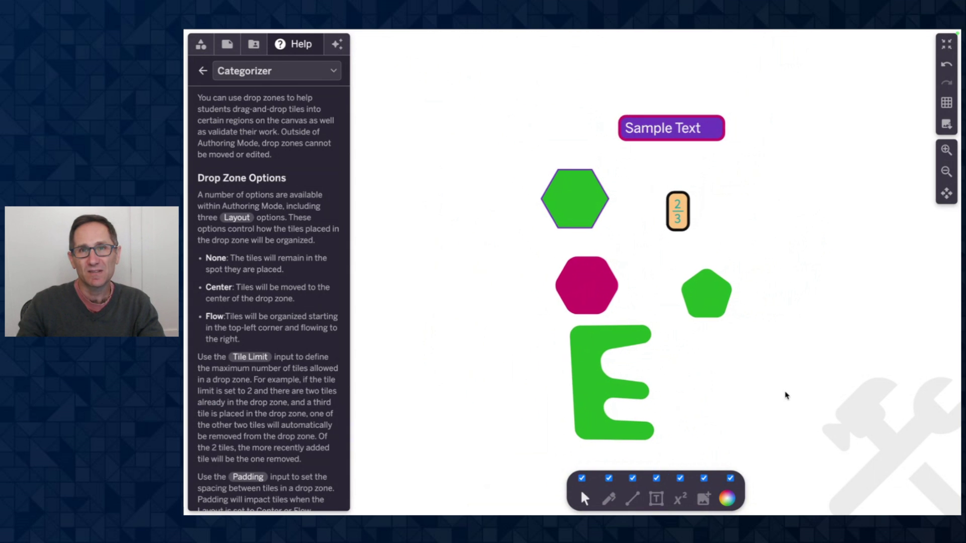